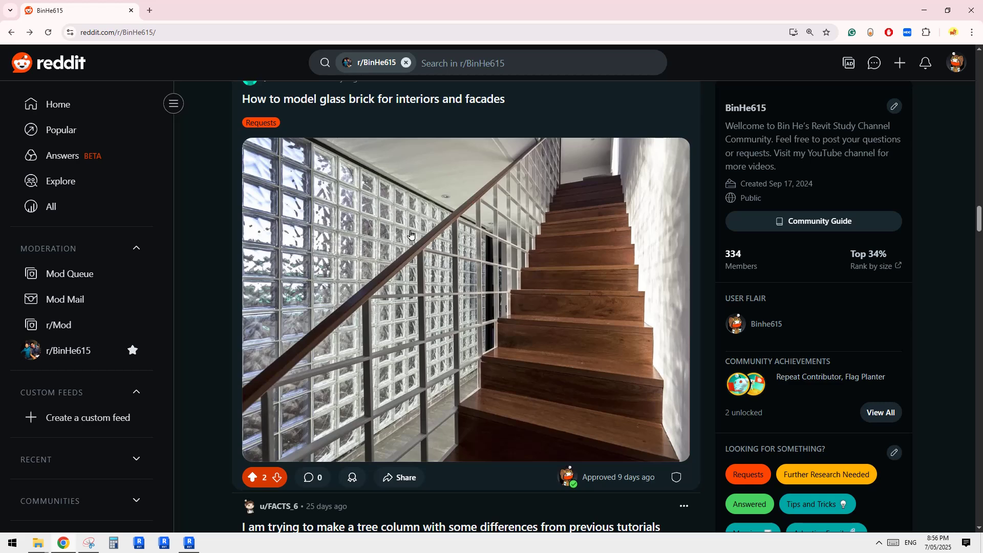
scroll(419, 251, up, 1)
scroll(435, 262, down, 1)
scroll(461, 226, up, 2)
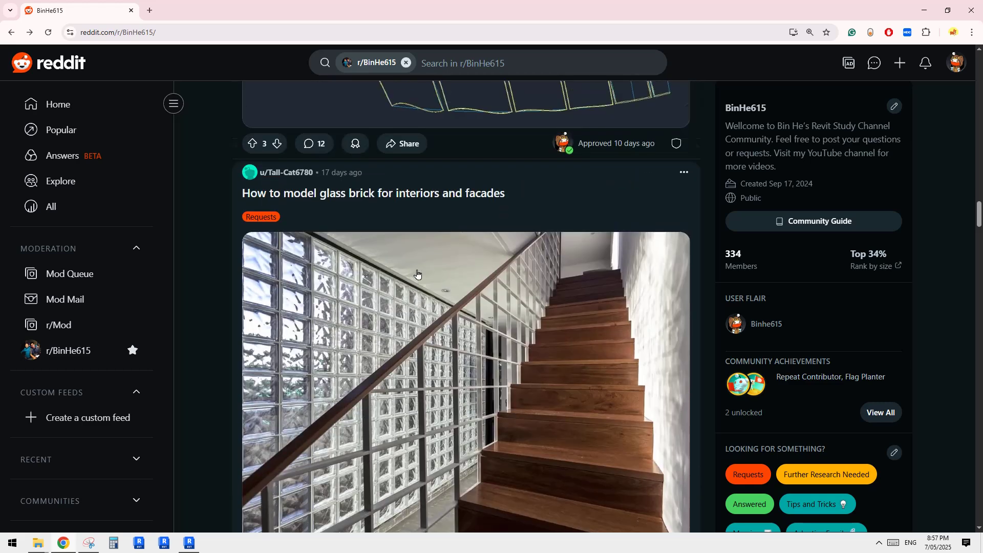
scroll(374, 215, down, 2)
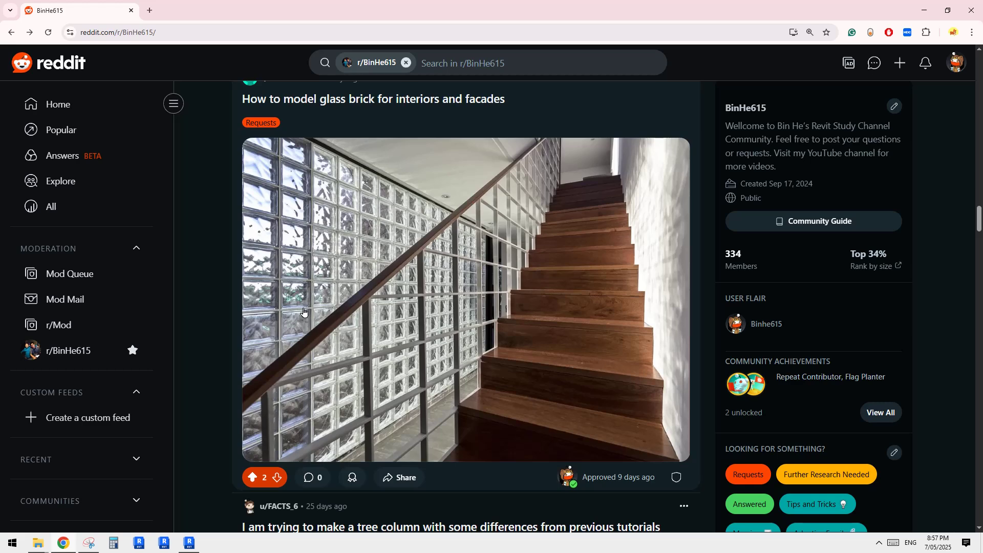
Step: Switch to Revit and create a new project from one of the listed project templates
click(189, 543)
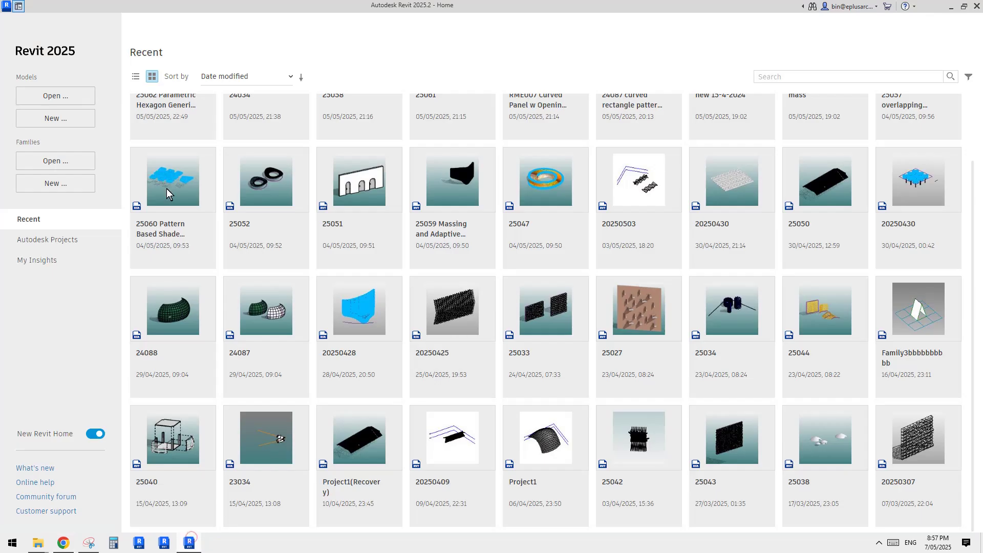
click(54, 119)
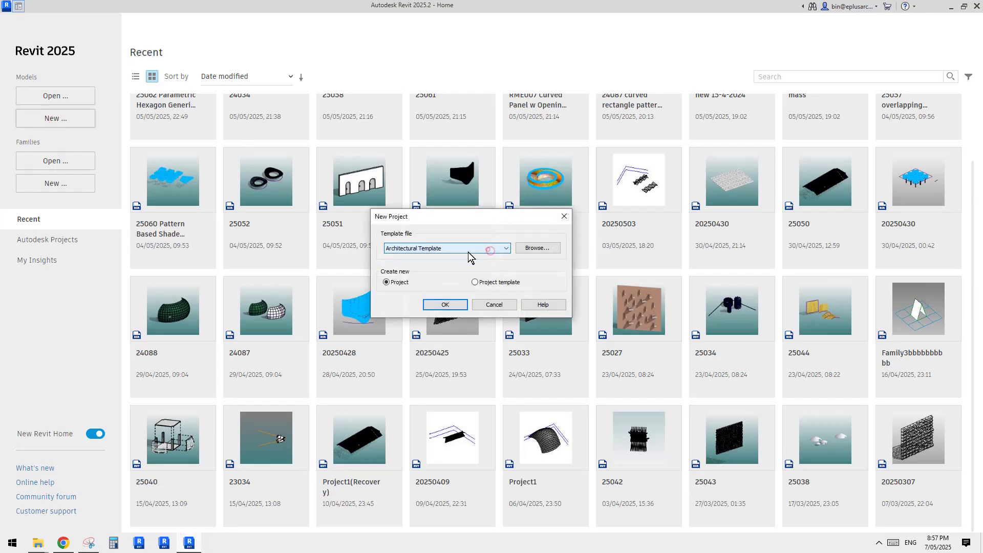
click(444, 250)
click(423, 267)
click(445, 305)
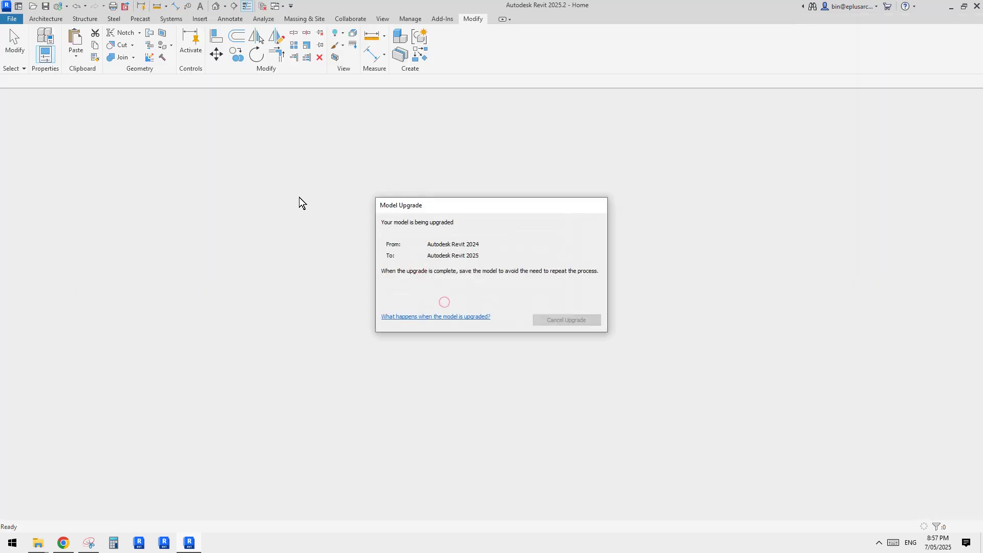
mouse_move(63, 545)
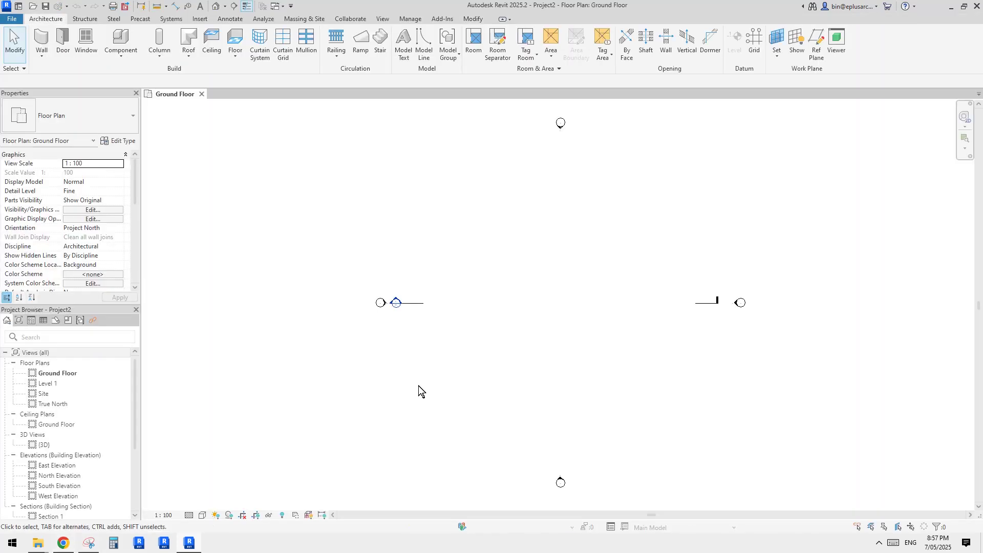
Step: Draw a horizontal wall about 3900 mm long of type Curtain Wall 6mm Thk Glazing in the Ground Floor plan
scroll(513, 299, up, 1)
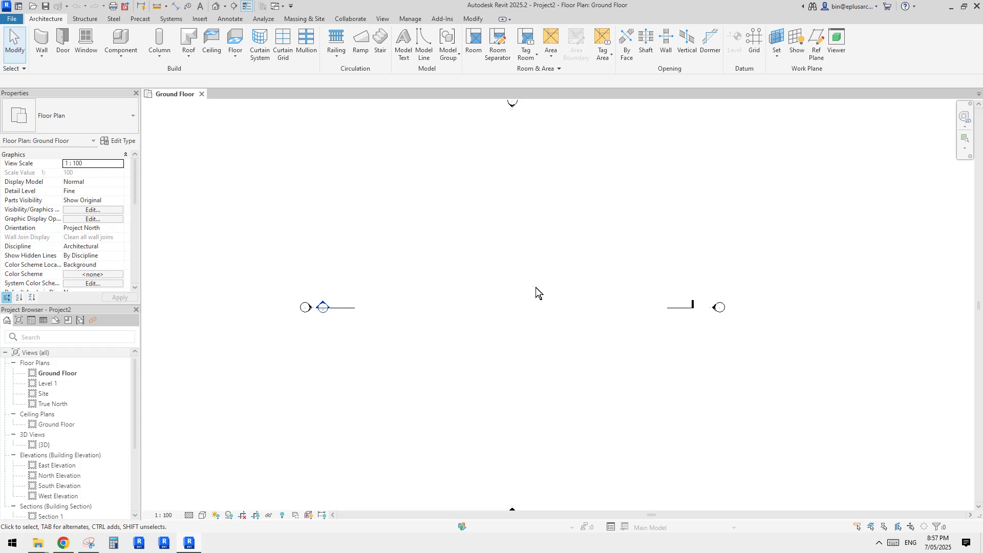
middle_drag(500, 287, 452, 294)
scroll(328, 214, up, 1)
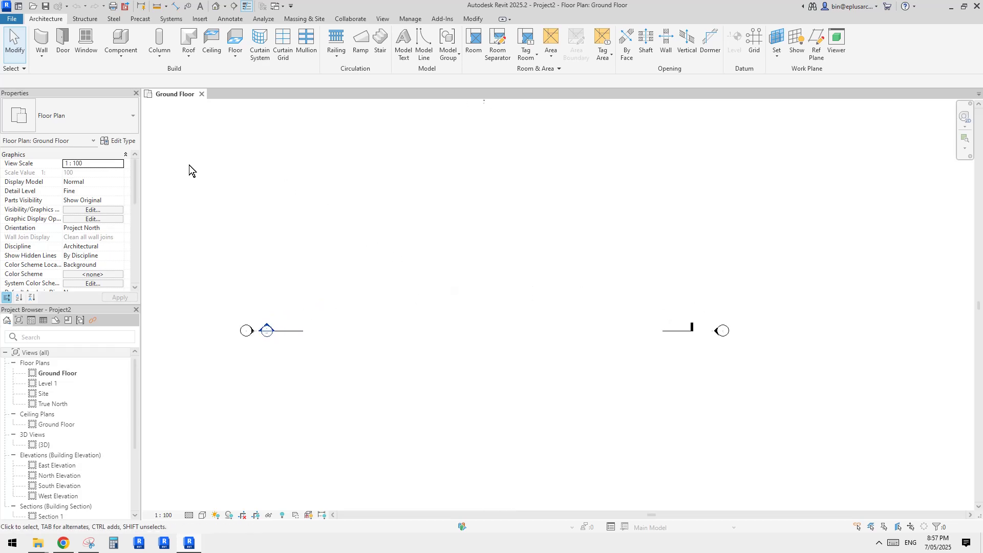
middle_drag(300, 212, 289, 206)
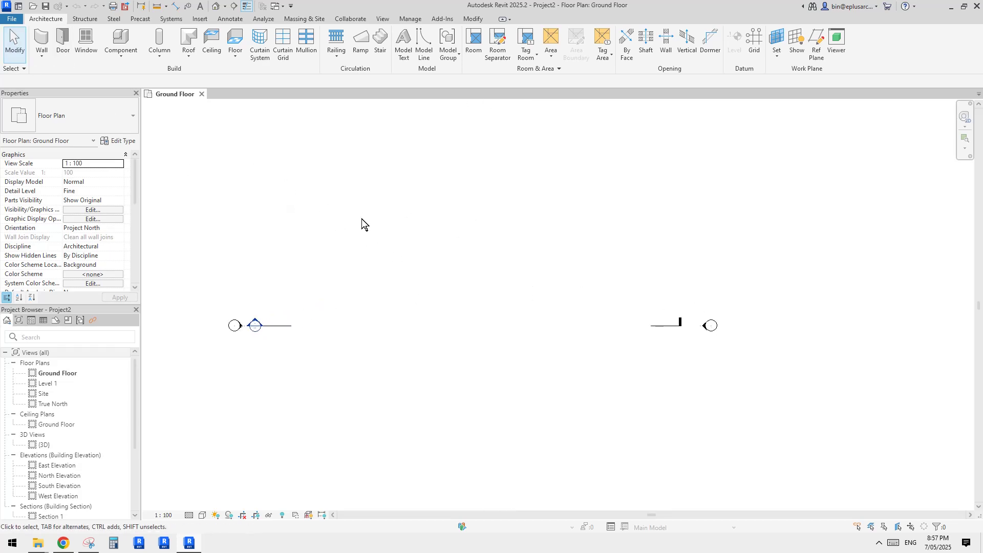
middle_drag(380, 214, 381, 211)
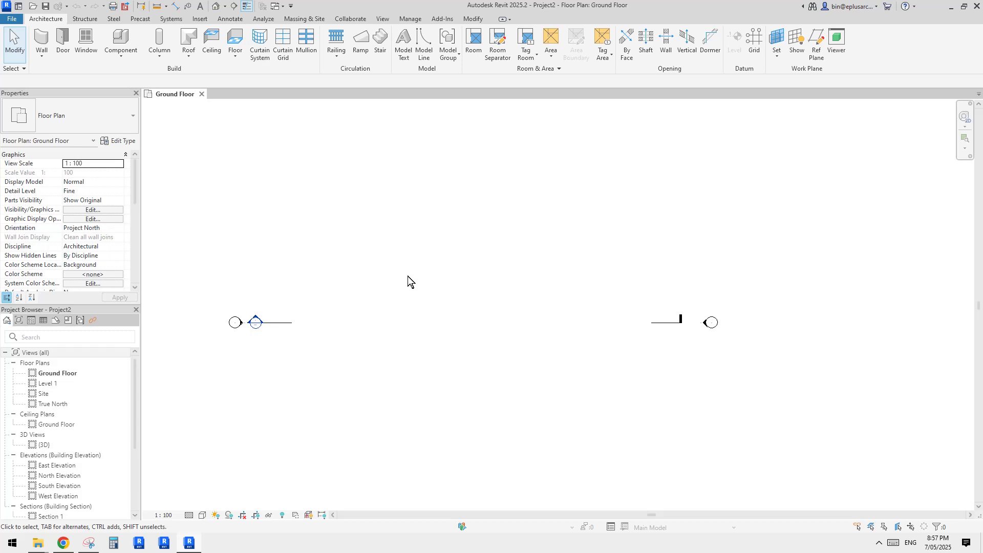
key(w)
key(a)
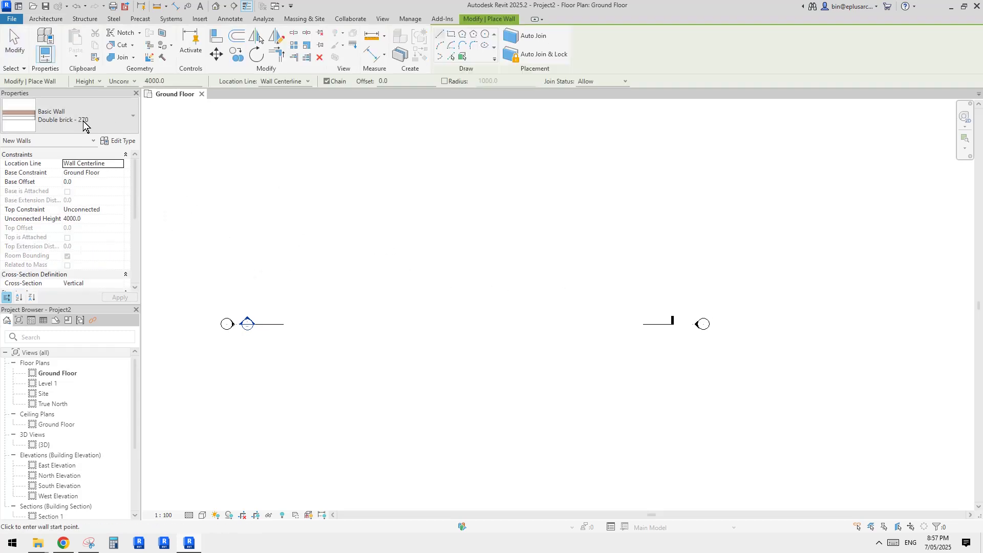
click(128, 122)
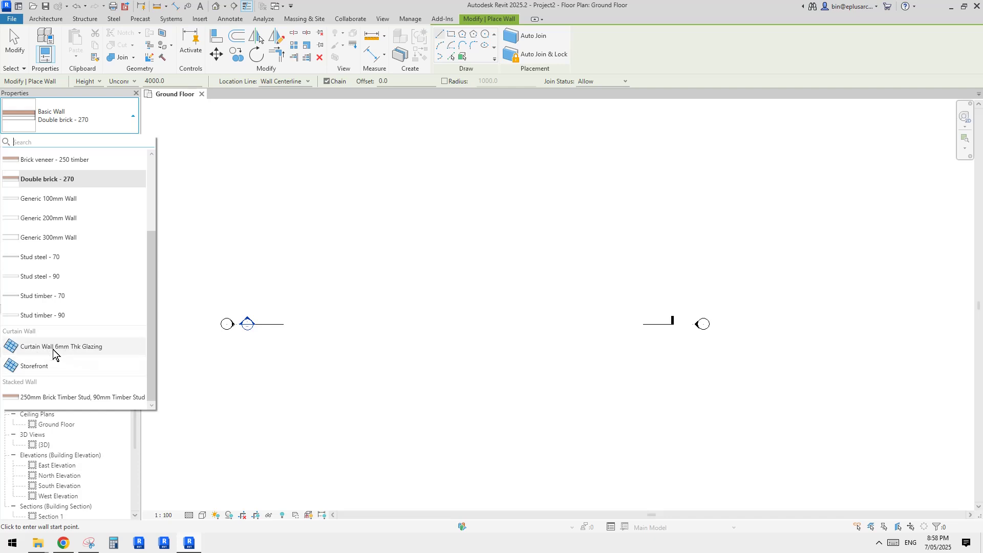
click(70, 348)
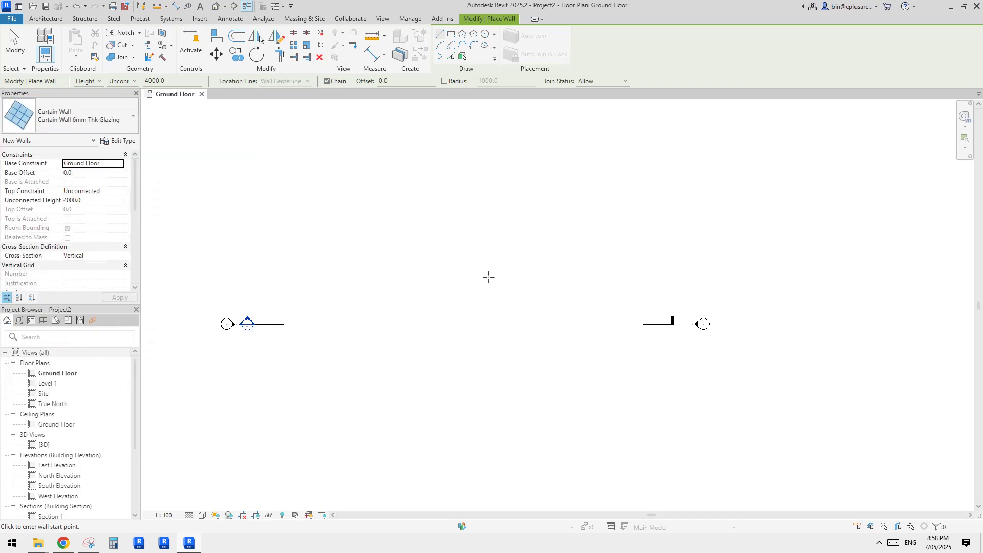
click(413, 306)
click(450, 305)
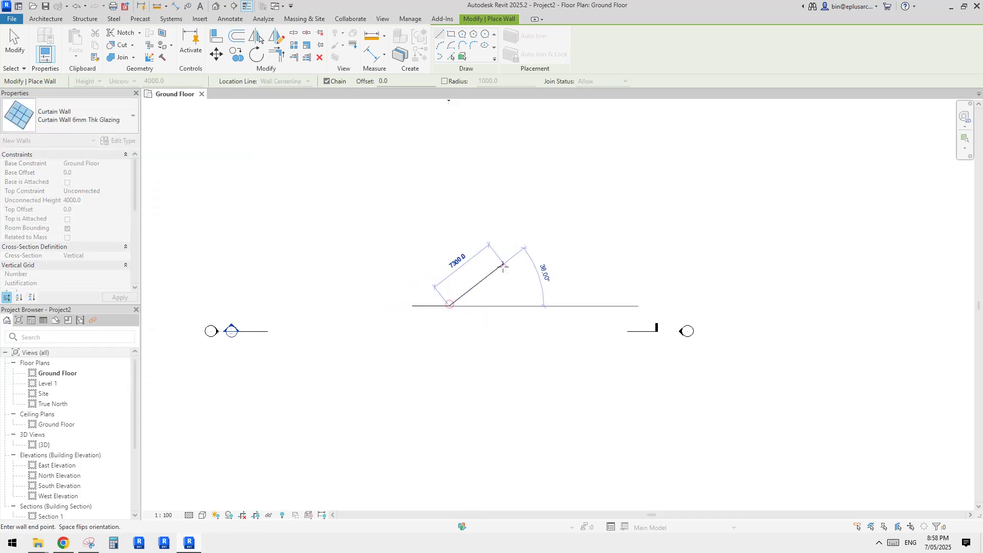
key(Escape)
key(Escape)
Step: Open the default 3D view and frame the new curtain wall
middle_drag(445, 291, 445, 296)
click(215, 6)
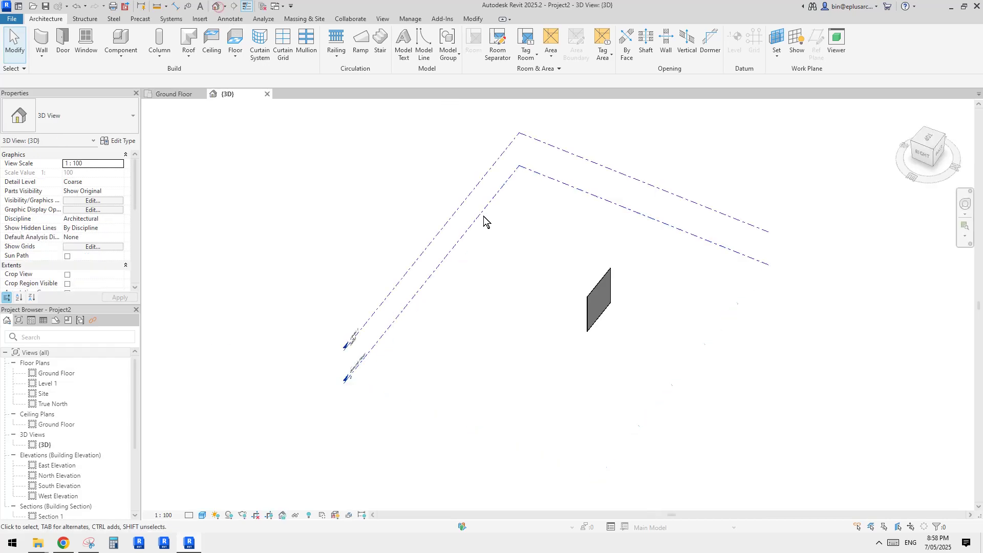
scroll(637, 296, up, 5)
click(625, 299)
shift+middle_drag(624, 299, 582, 285)
middle_drag(581, 284, 552, 247)
Step: Select the curtain wall's glazed panel and review the types it can be swapped for
key(Escape)
key(Tab)
click(553, 250)
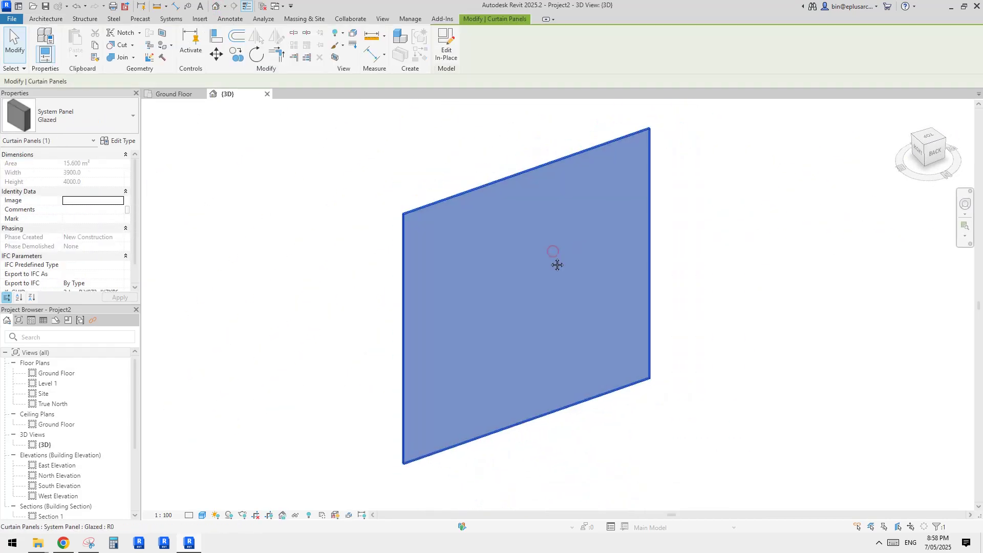
click(103, 122)
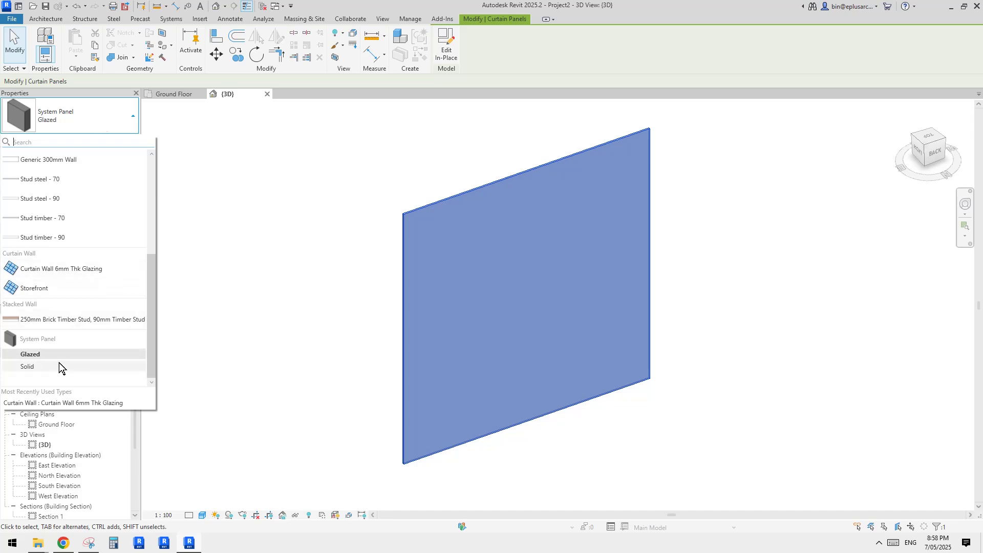
click(386, 286)
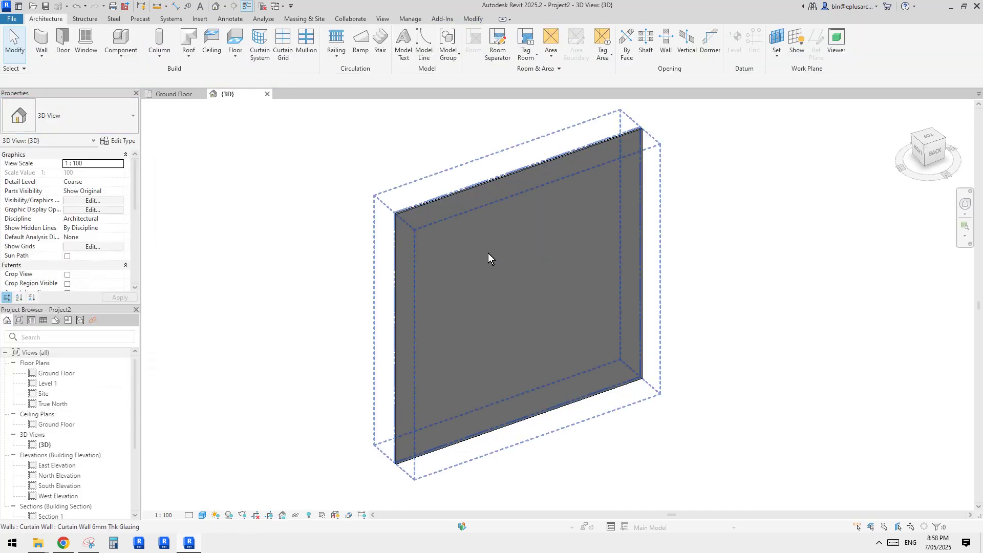
shift+middle_drag(488, 253, 471, 268)
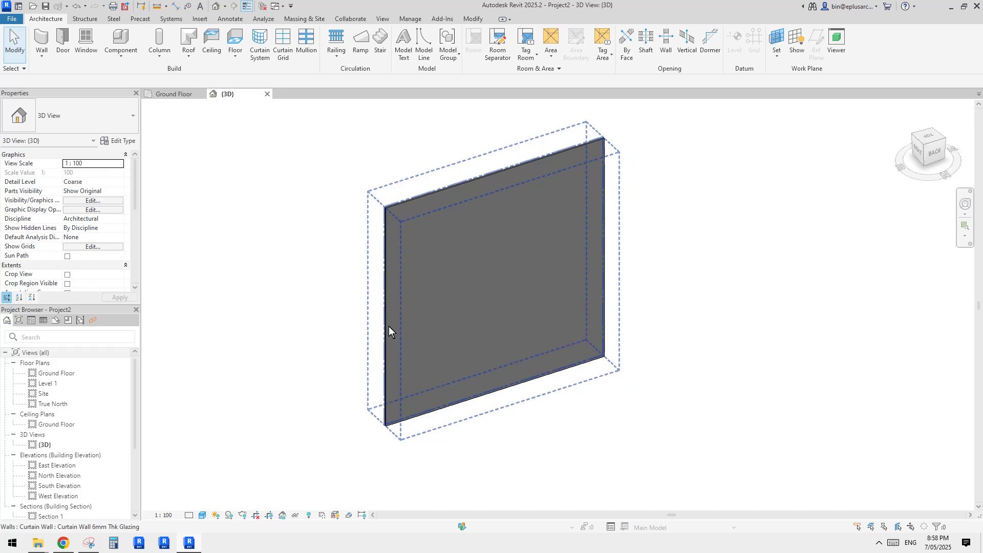
Step: Select the whole curtain wall and view its type properties without changing them
click(450, 306)
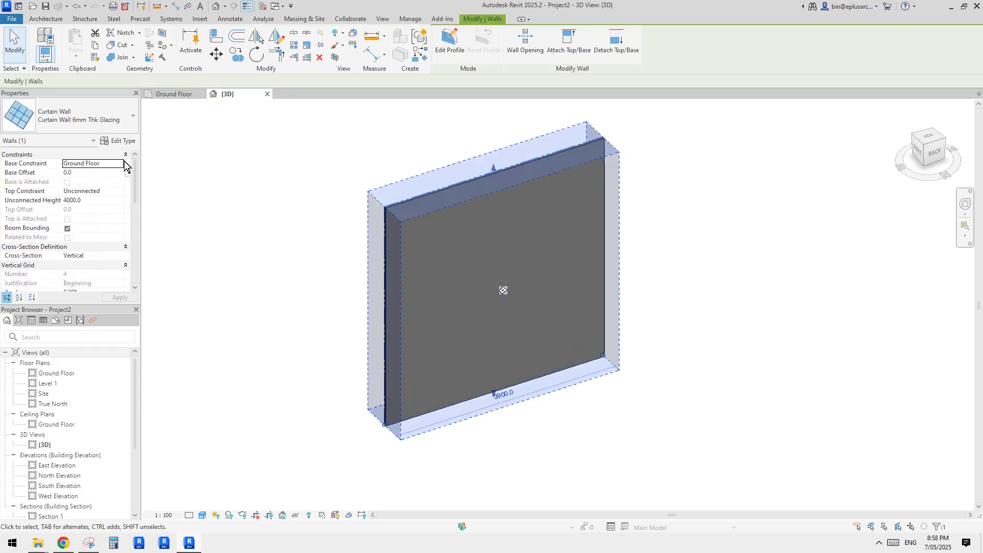
middle_drag(244, 211, 238, 214)
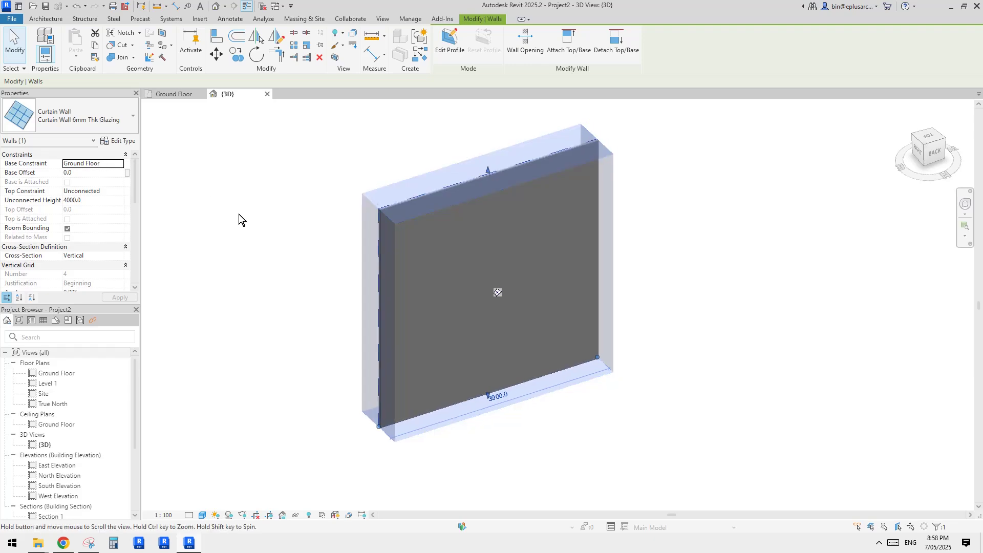
click(103, 142)
key(Escape)
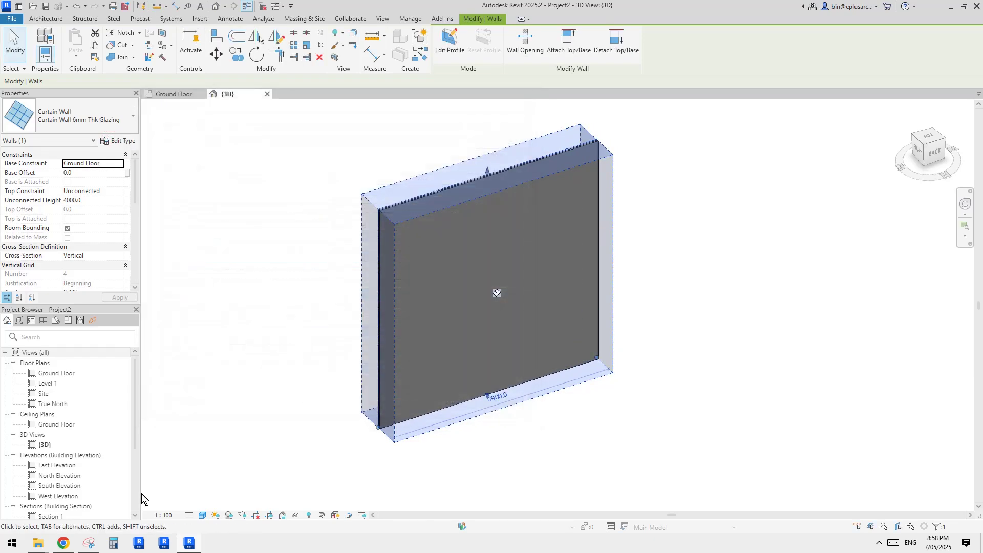
Step: Switch to the browser to study the glass brick photo and return to Revit to view the curtain wall's type properties
click(68, 545)
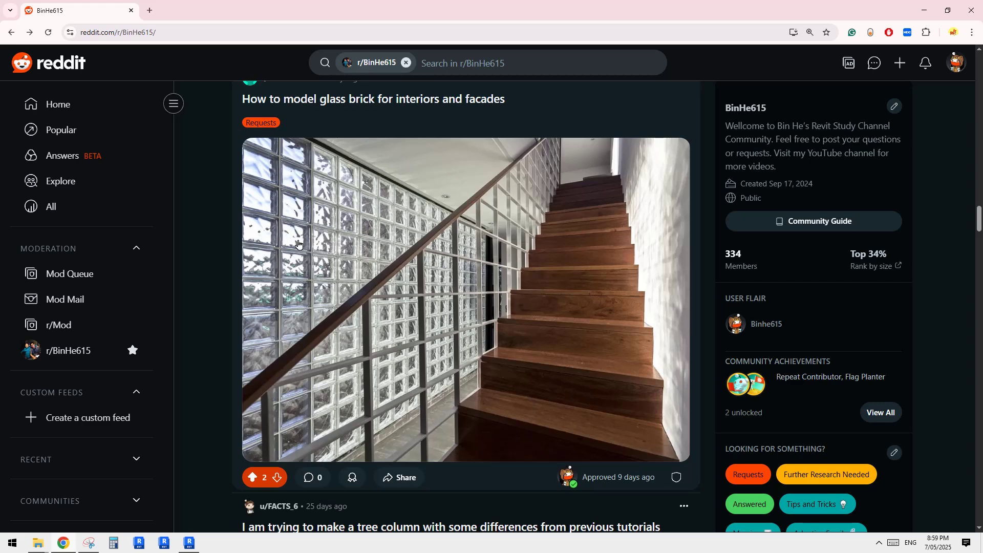
click(189, 542)
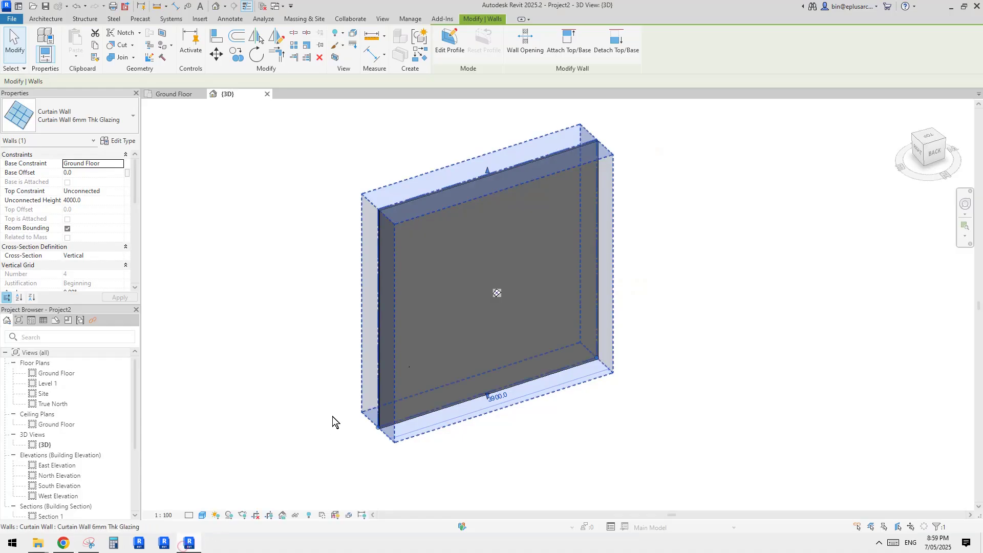
click(117, 140)
click(530, 99)
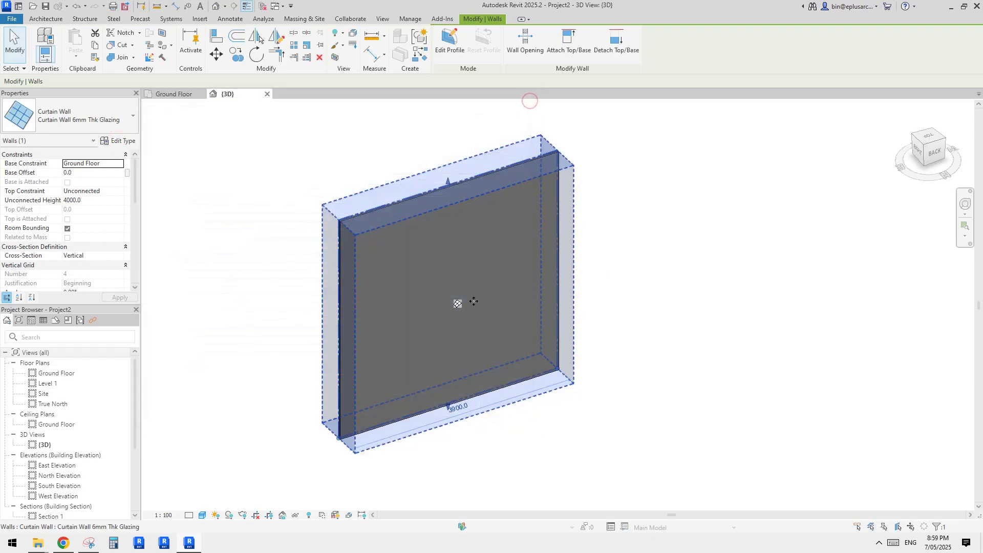
Step: Duplicate the selected curtain wall's type under the name "glass brick"
click(117, 140)
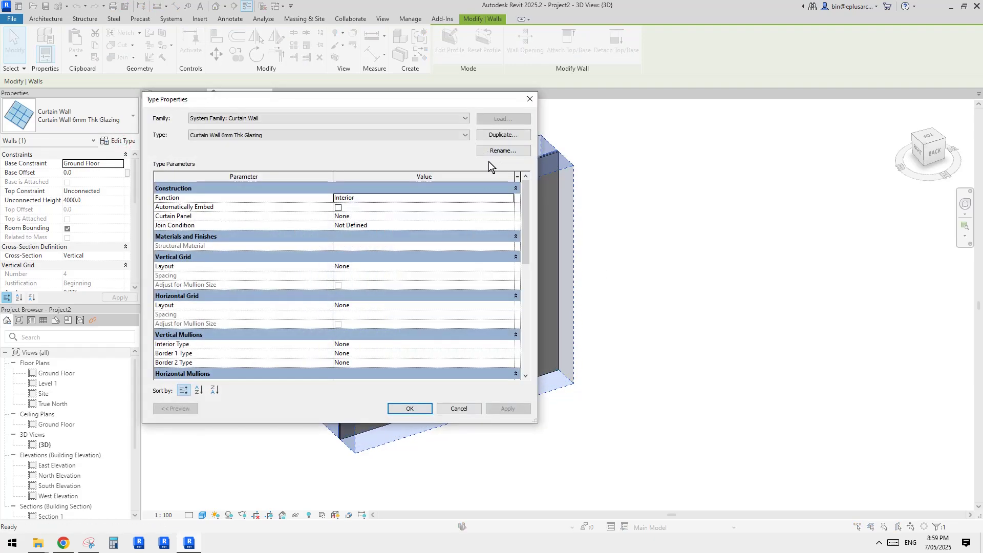
click(503, 135)
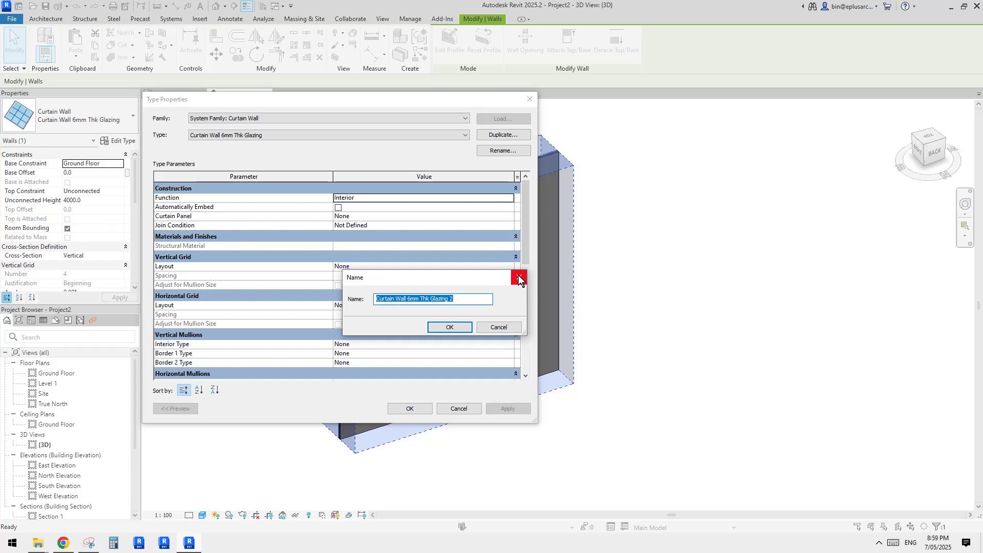
text(glass )
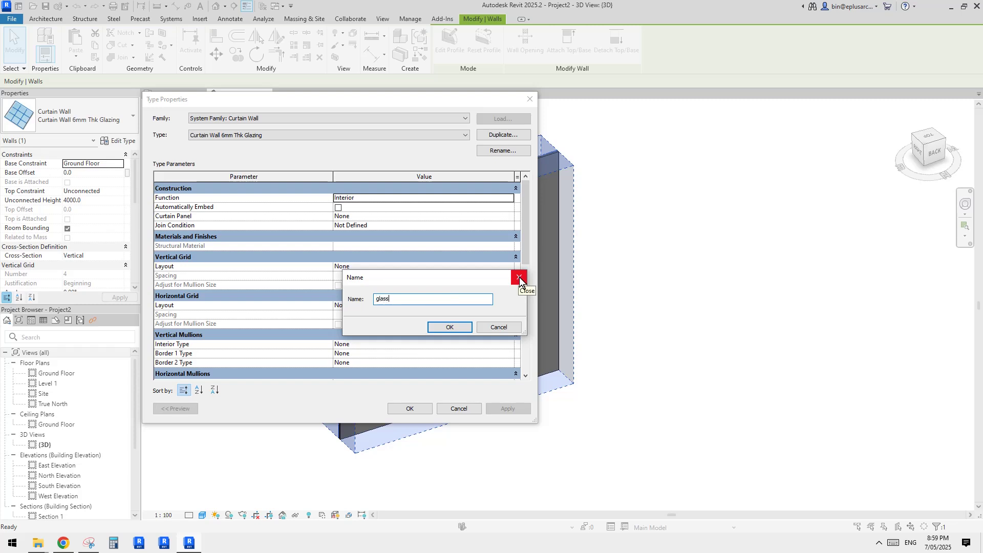
text(brick)
click(453, 331)
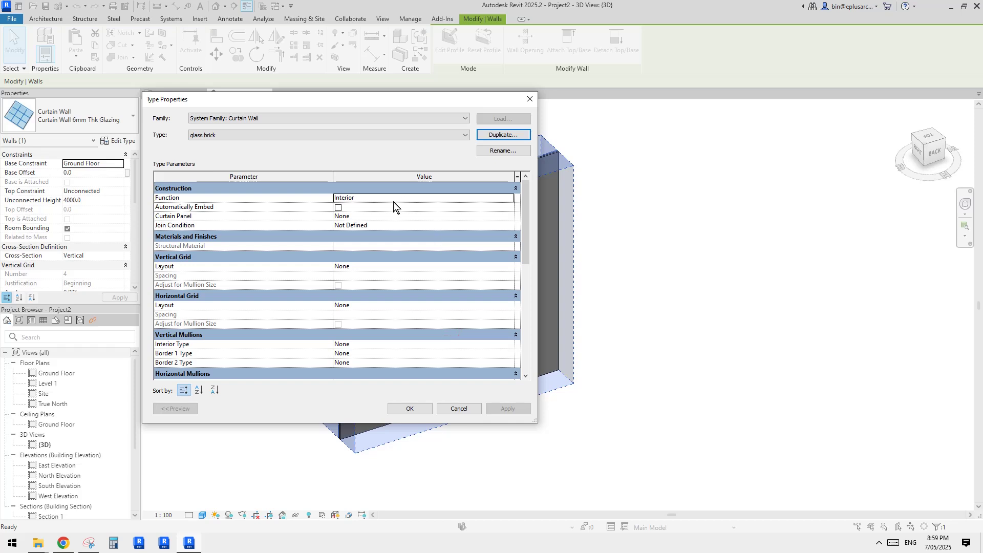
Step: Review the glass brick type's curtain panel setting and the layout options available for its vertical grid
drag(414, 106, 401, 86)
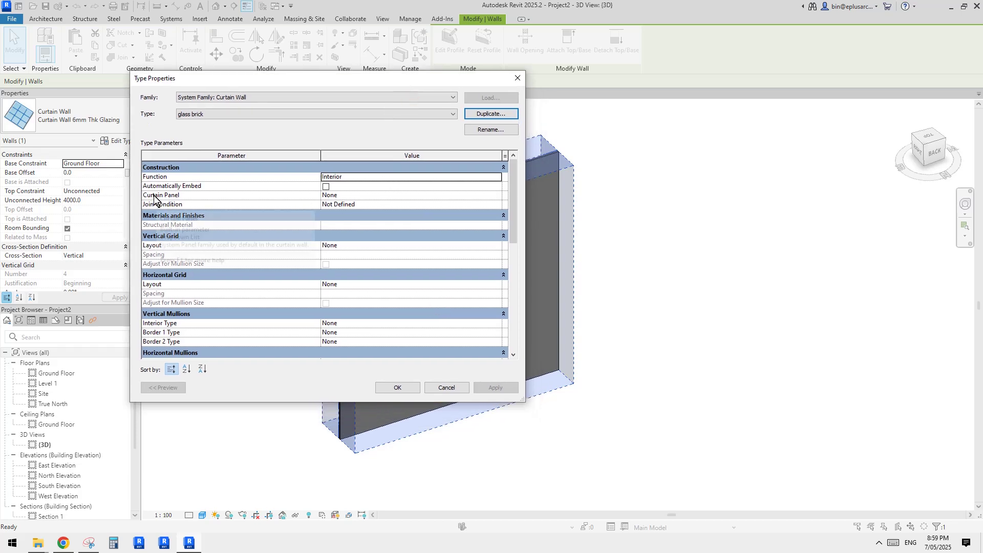
click(341, 197)
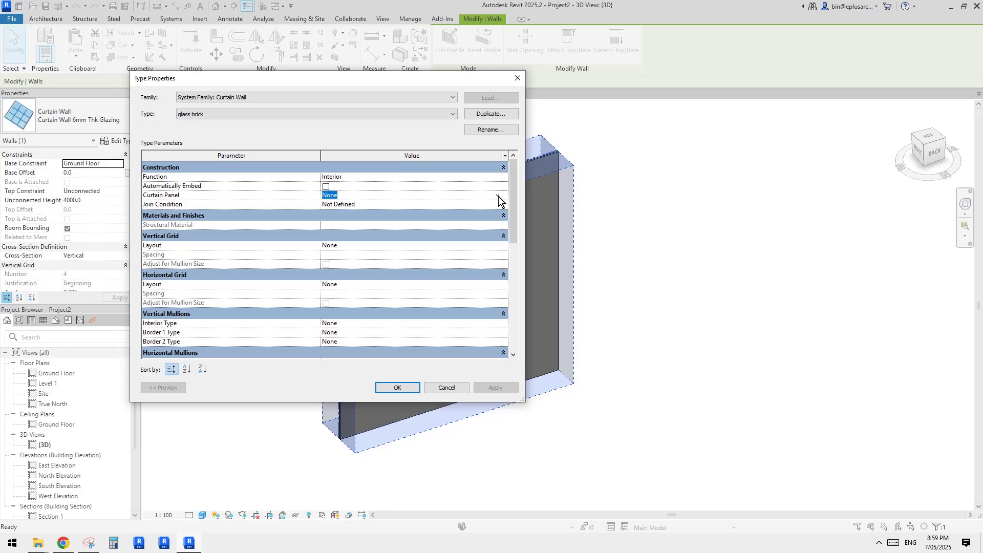
drag(457, 78, 497, 100)
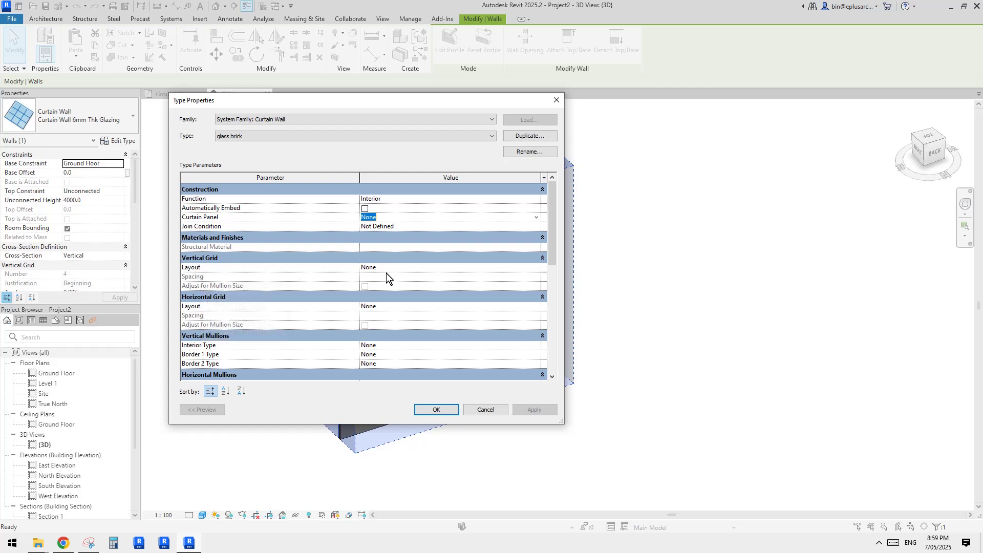
click(414, 267)
click(536, 267)
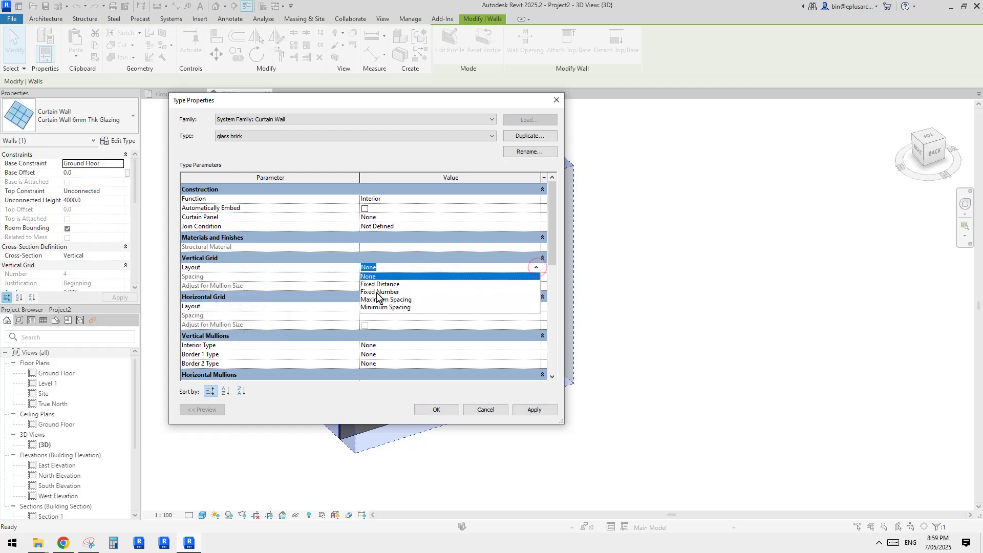
click(338, 268)
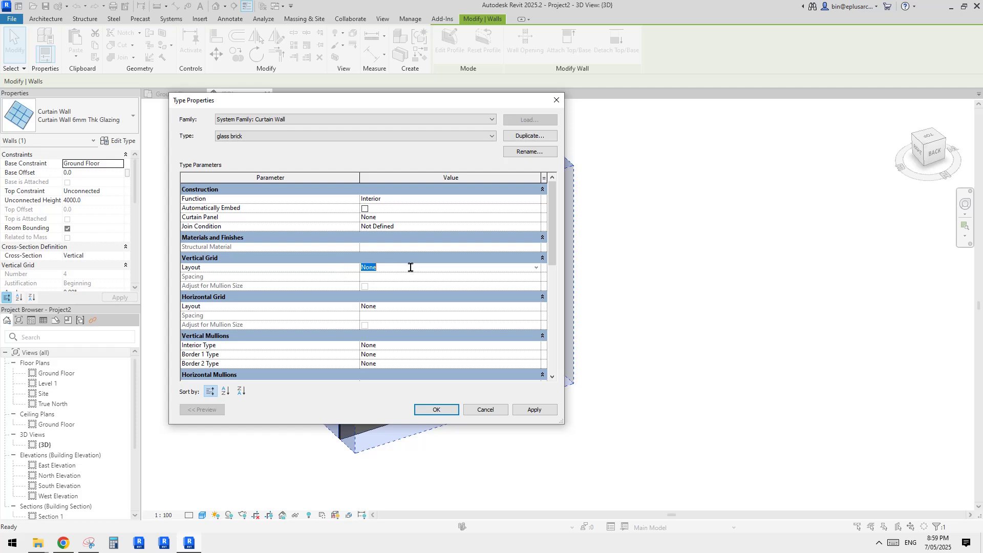
click(536, 267)
click(536, 268)
Step: Set the glass brick type's vertical grid layout to Fixed Distance with a spacing of 190
click(537, 268)
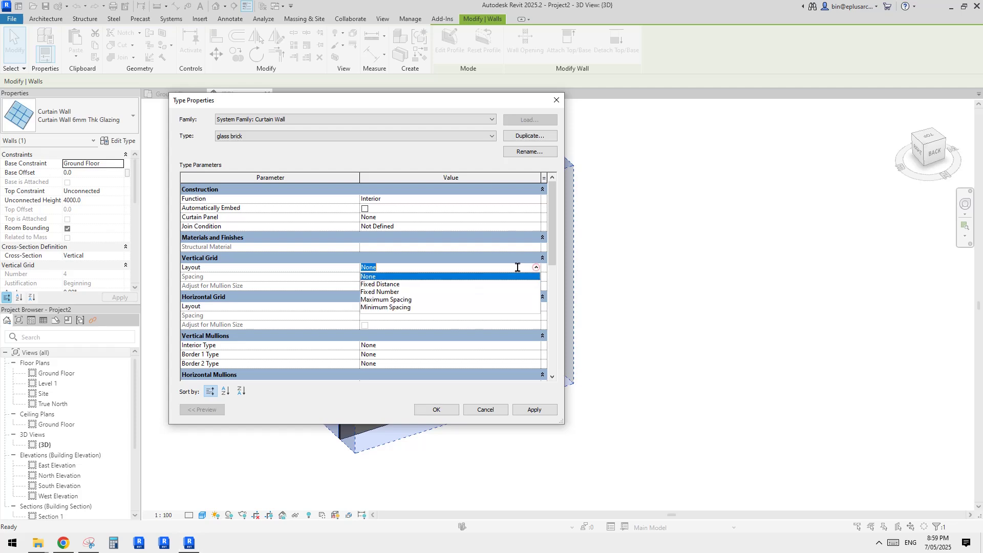
click(387, 285)
click(422, 278)
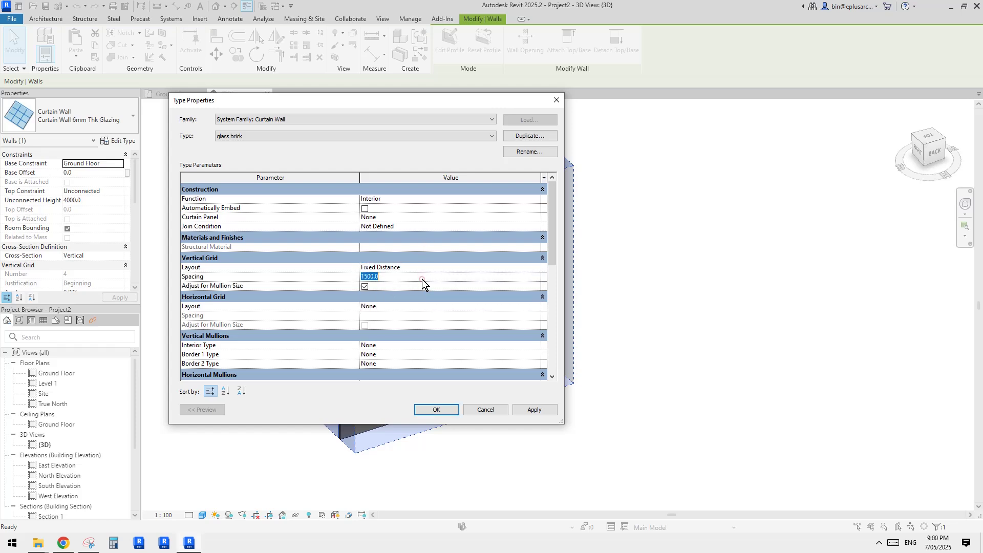
text(240)
click(392, 278)
Step: Set the horizontal grid layout to Fixed Distance with a spacing of 190 and apply the type changes to the wall
click(411, 306)
click(536, 306)
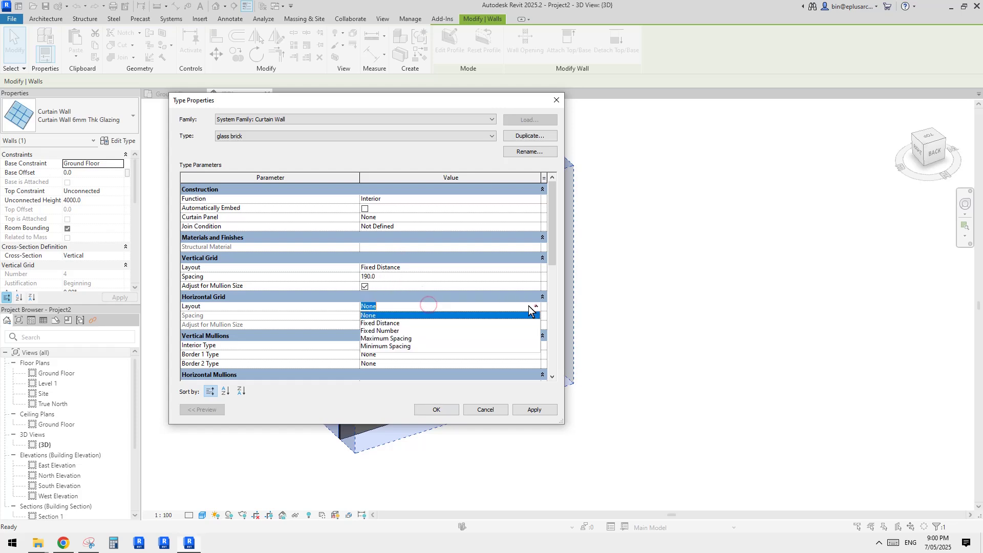
click(383, 323)
click(388, 316)
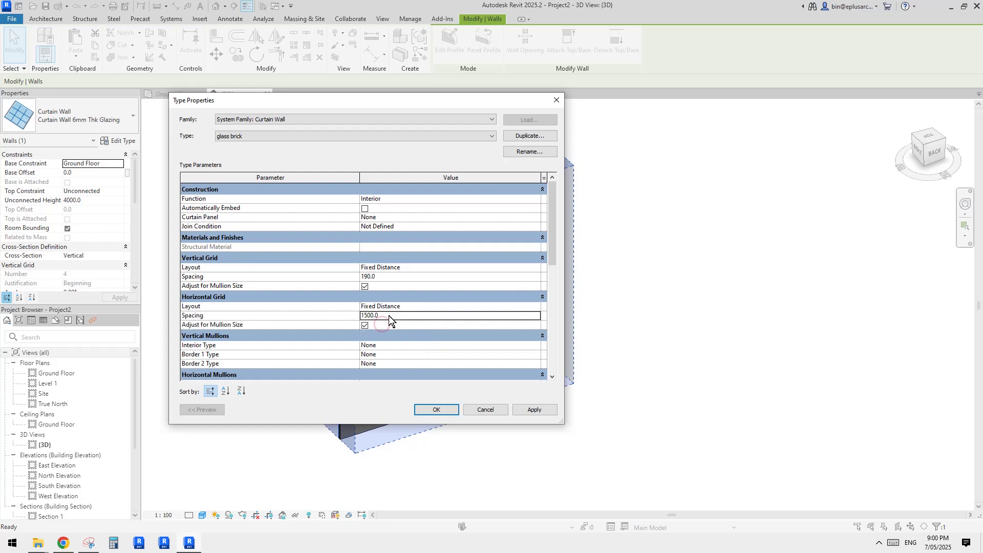
text(190)
key(Return)
scroll(338, 312, down, 2)
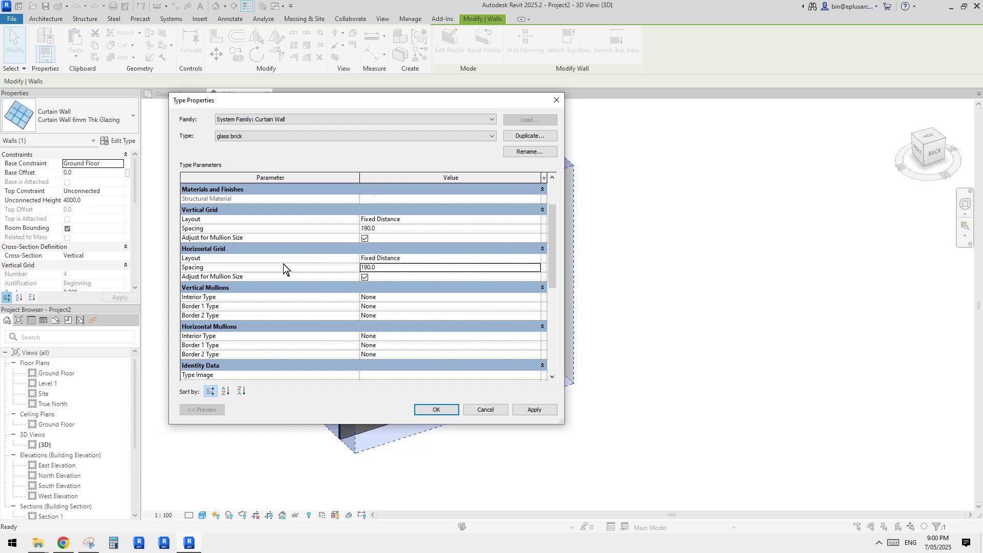
scroll(284, 263, down, 1)
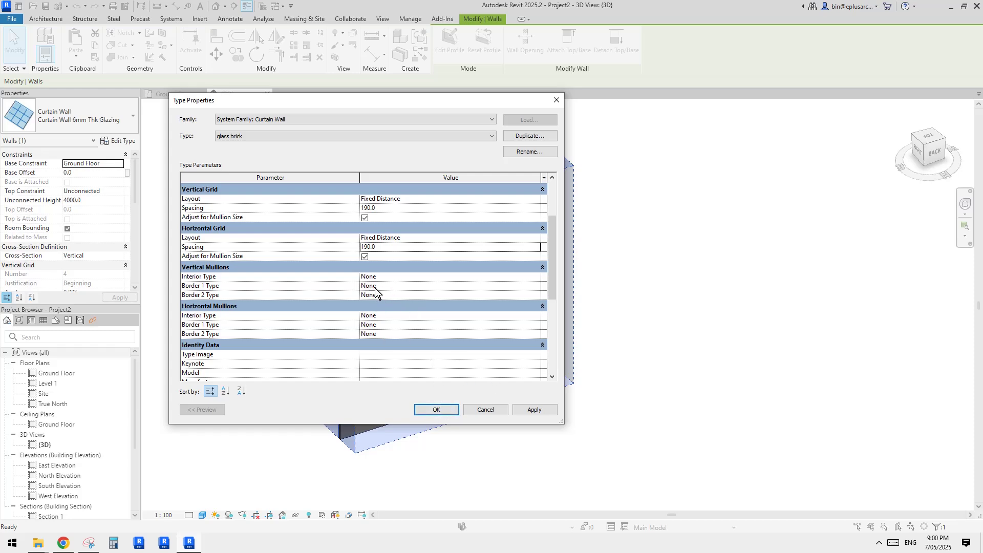
click(454, 412)
Step: Start the Mullion command and duplicate the 50 x 150mm rectangular mullion type under the name "10x80"
mouse_move(530, 411)
shift+middle_down()
mouse_move(394, 386)
mouse_move(407, 403)
mouse_move(396, 406)
shift+middle_up()
key(Escape)
scroll(391, 405, up, 5)
scroll(392, 405, down, 1)
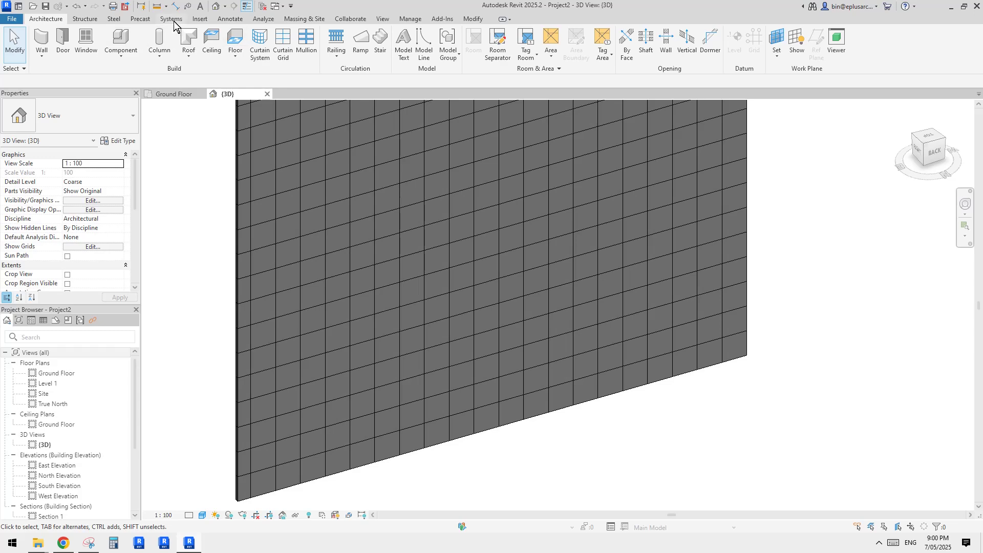
click(306, 42)
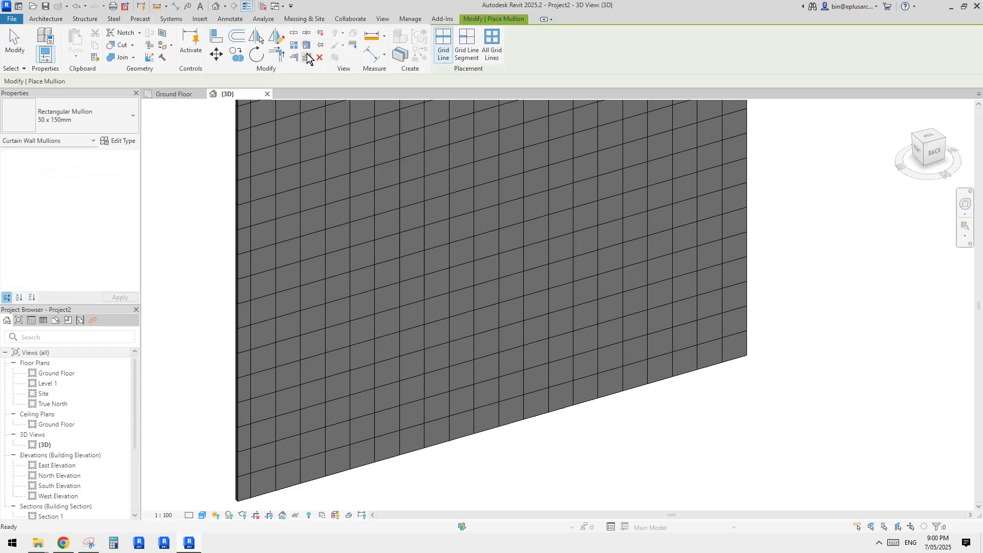
click(118, 141)
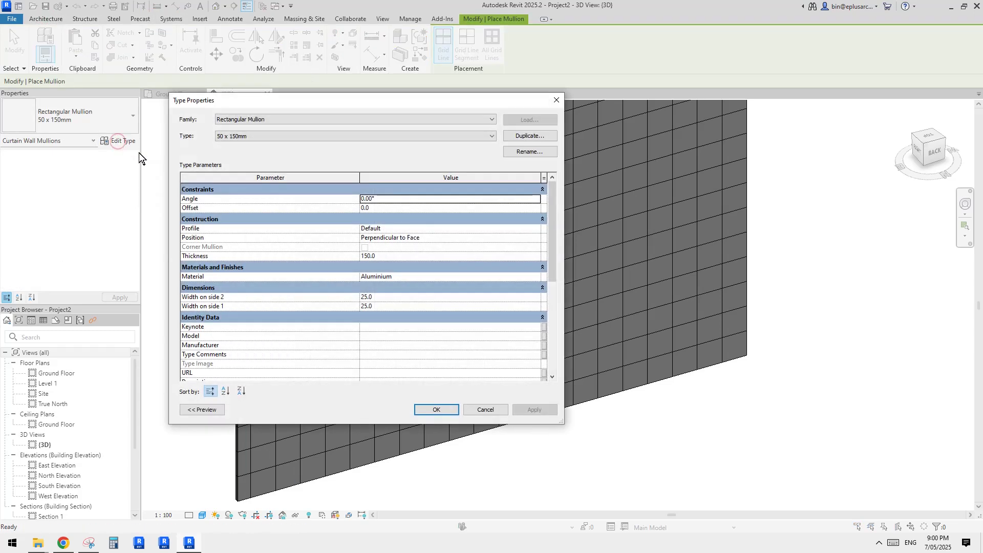
click(530, 136)
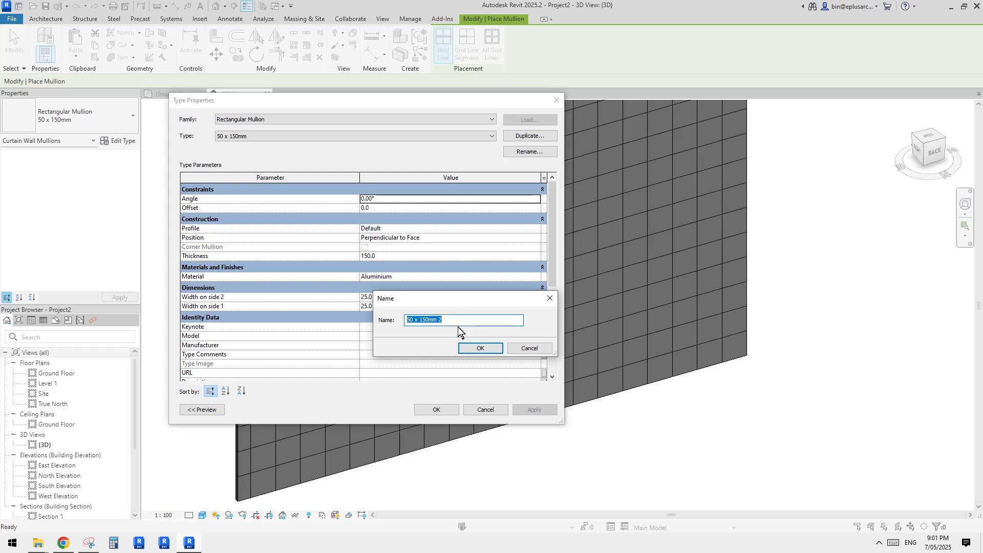
text(10x80)
click(490, 350)
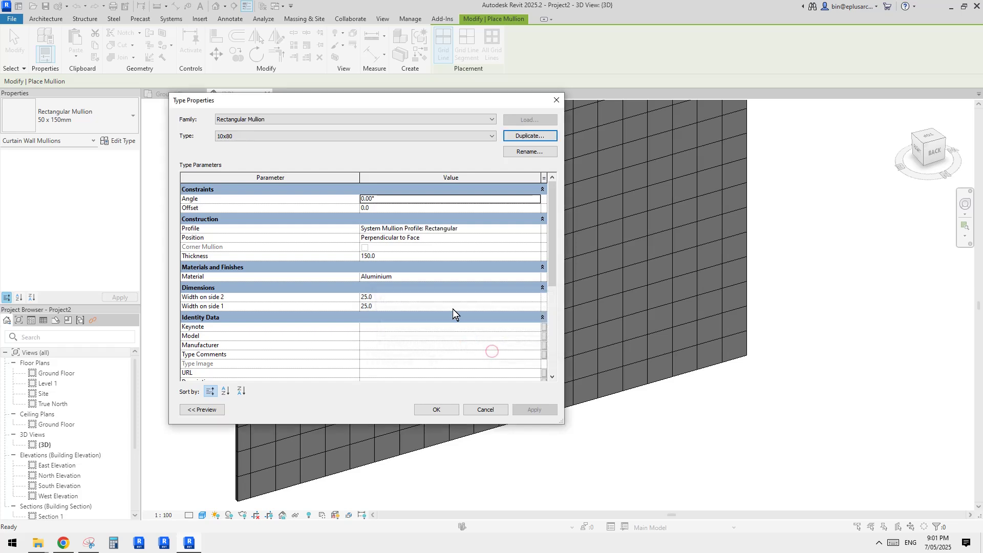
Step: Create a new material and assign it to the 10x80 mullion type
click(410, 276)
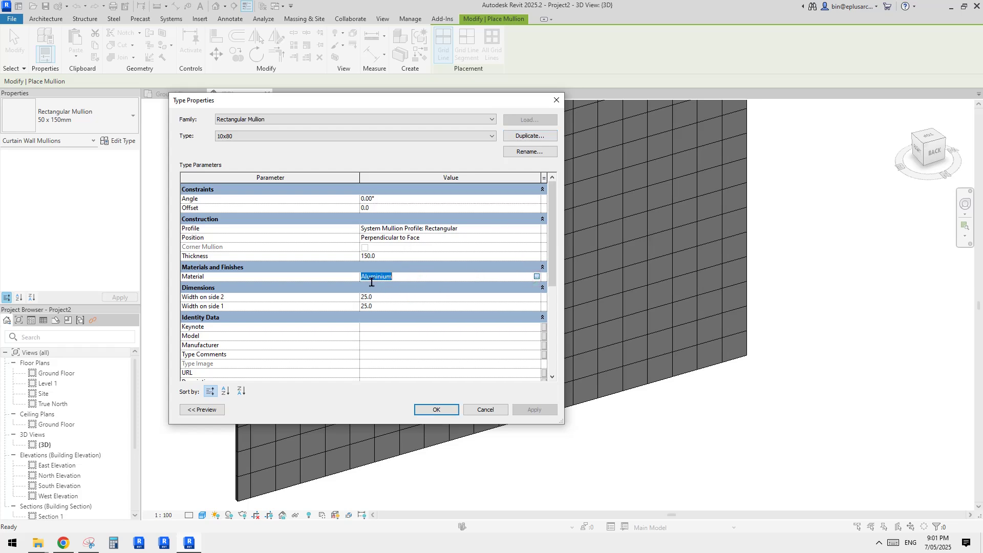
click(536, 276)
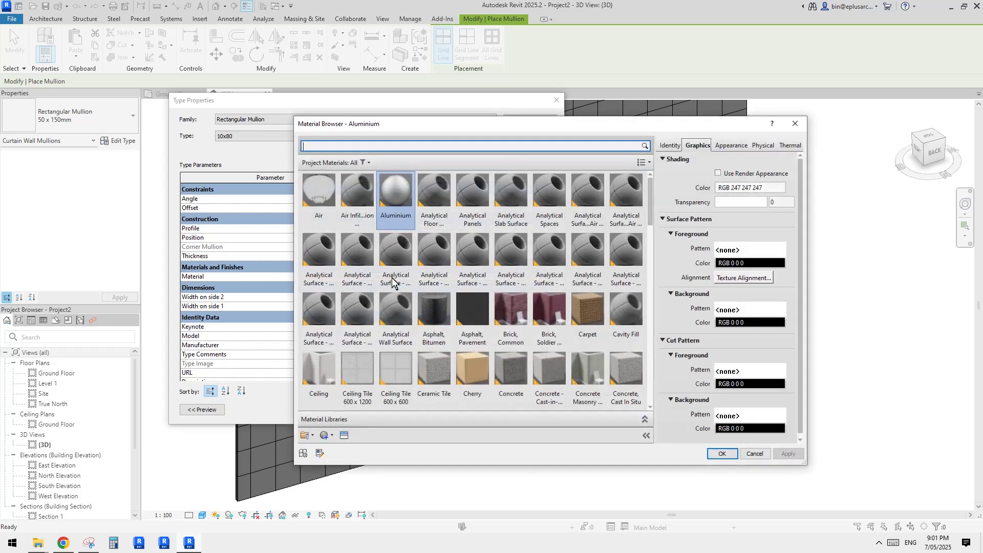
scroll(374, 349, down, 1)
click(311, 436)
click(353, 403)
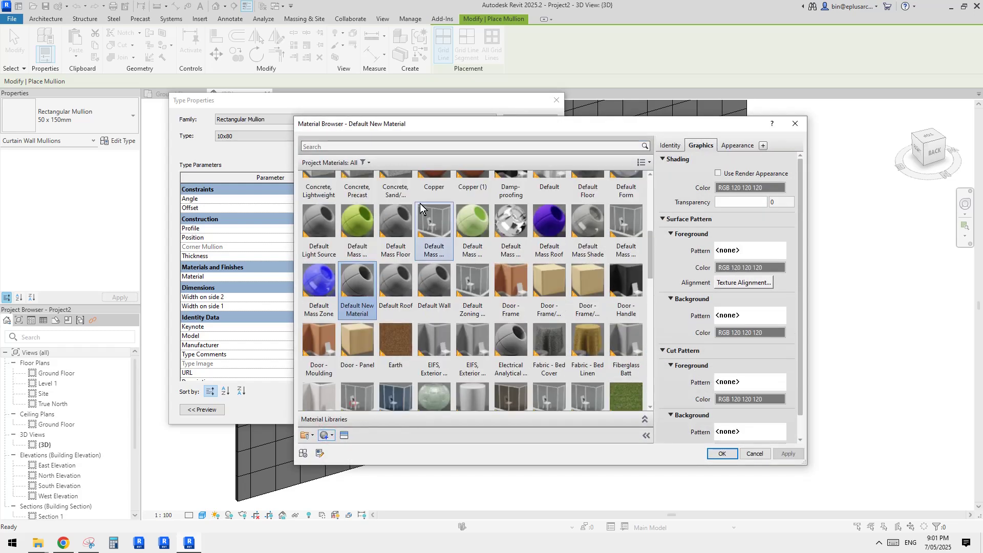
scroll(420, 205, up, 1)
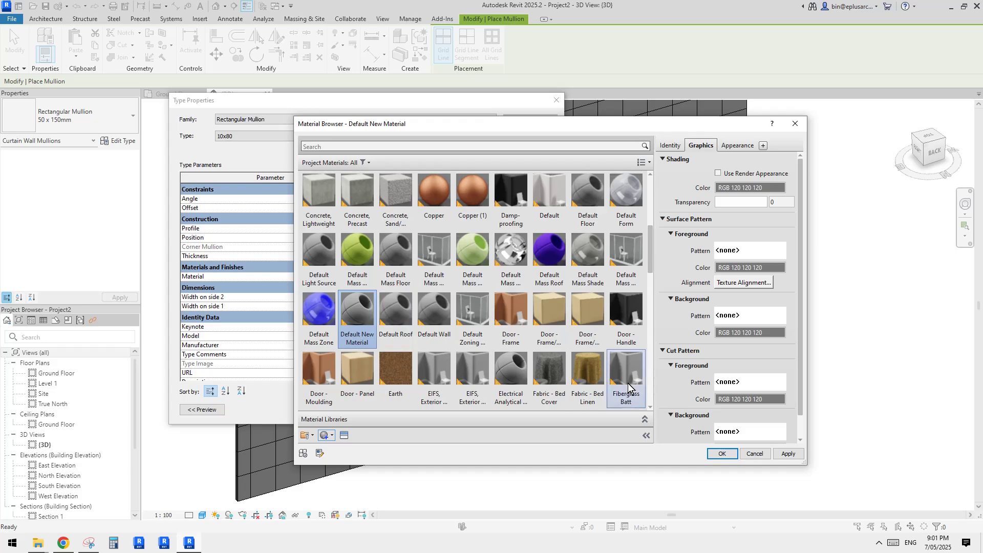
click(754, 454)
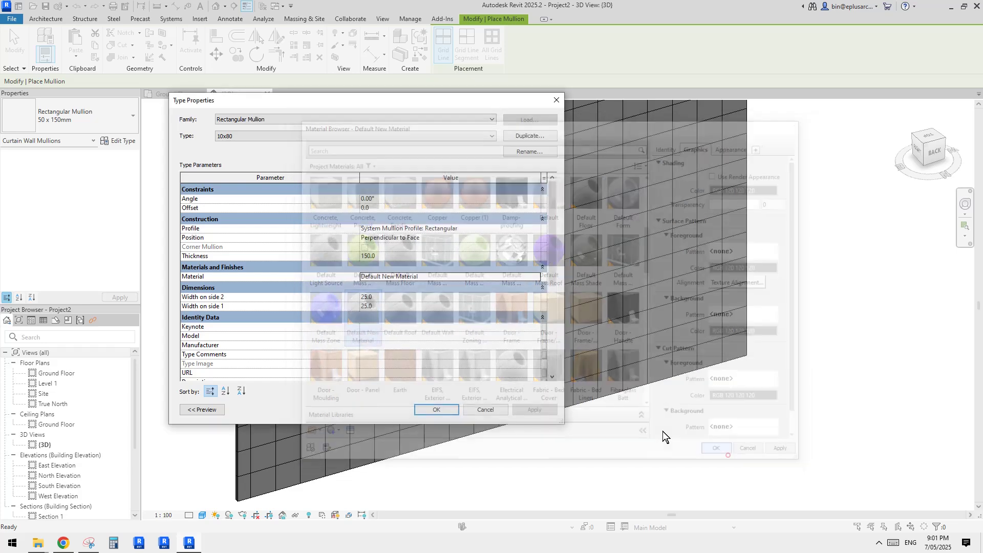
Step: Set the mullion type's width on side 1 and side 2 to 5 each
click(383, 299)
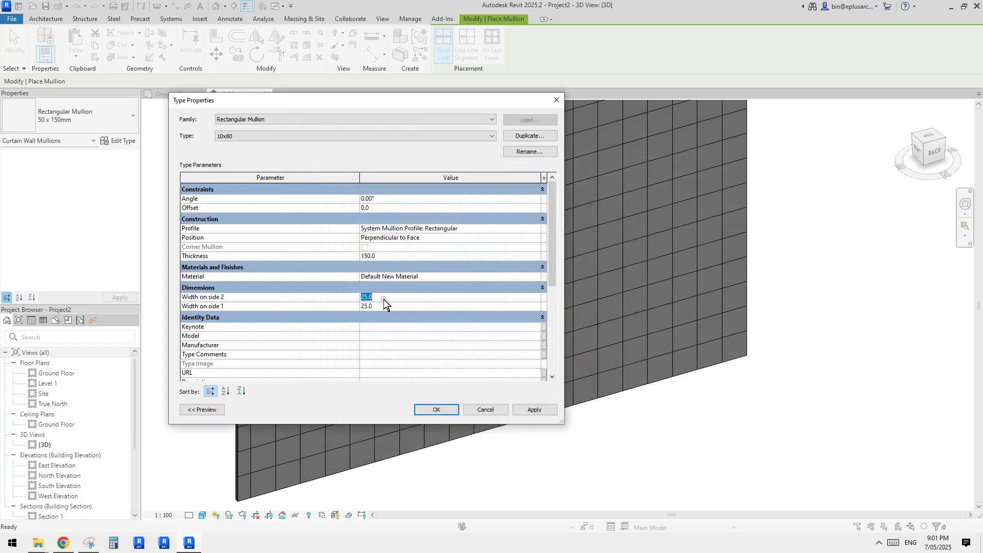
click(383, 306)
text(5)
click(384, 298)
click(386, 306)
click(388, 299)
click(388, 306)
Step: Set the mullion type's thickness to 70, rename the type "10x70" and accept its properties
click(389, 257)
text(80)
double_click(378, 256)
text(70)
click(530, 151)
drag(333, 263, 340, 264)
text(70)
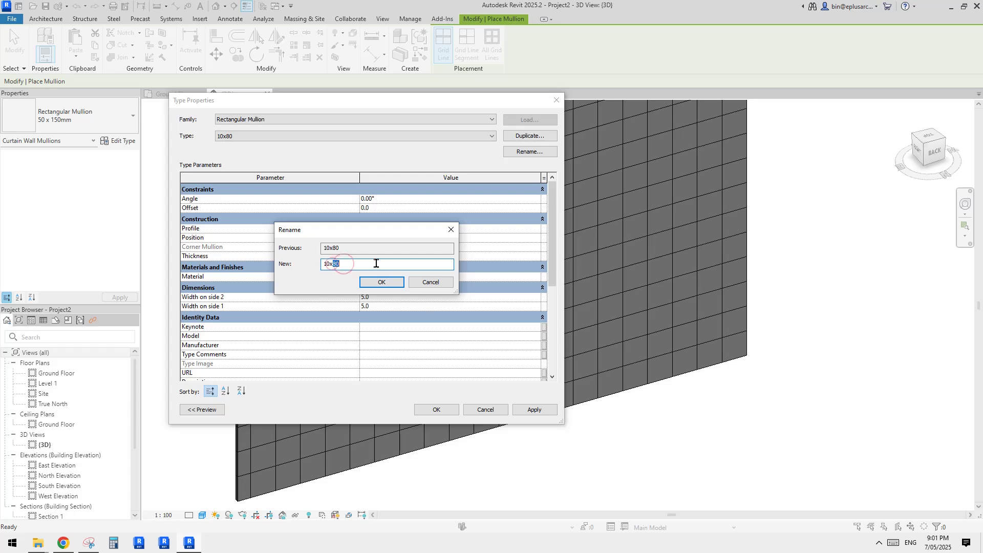
click(372, 283)
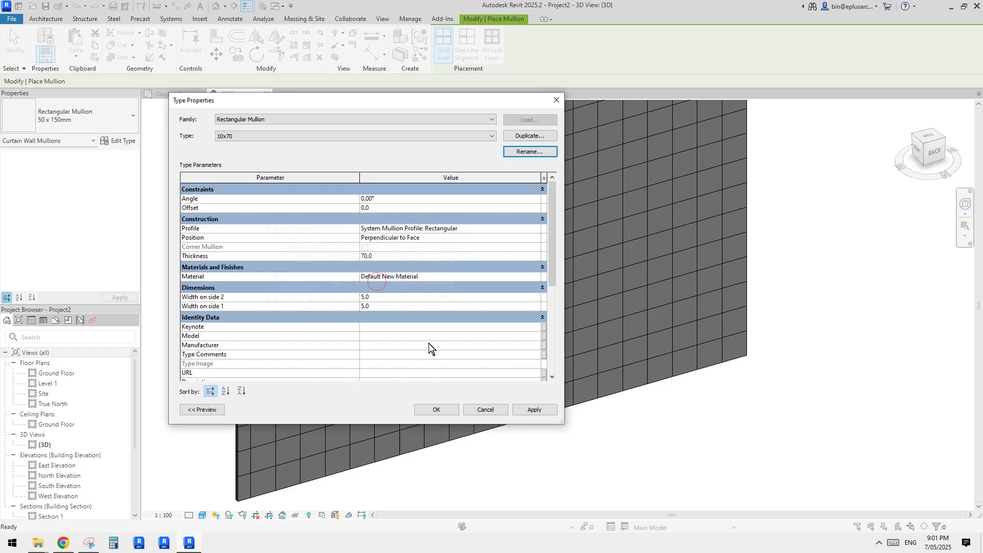
click(444, 409)
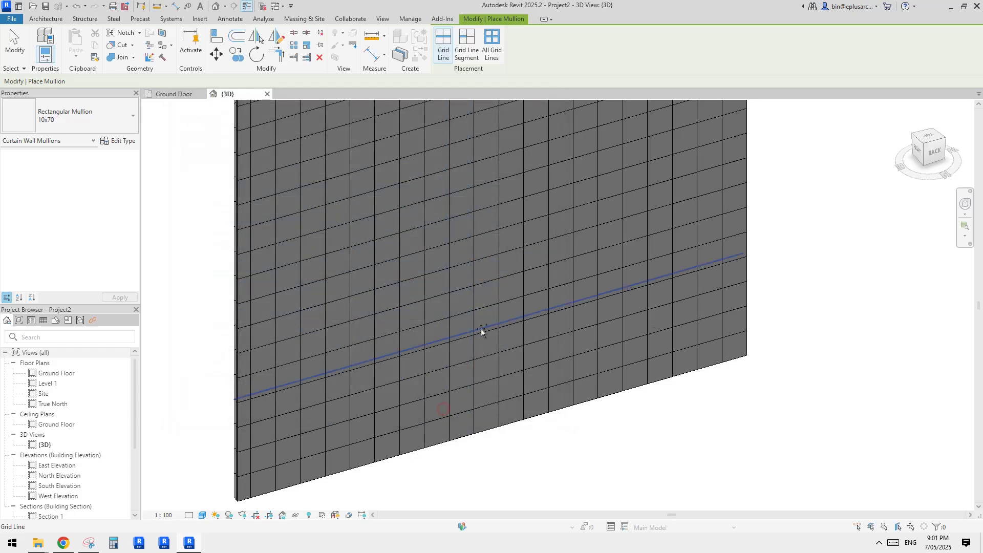
Step: Try placing a 10x70 mullion along a single vertical grid line of the wall, and undo it
middle_drag(481, 328, 500, 328)
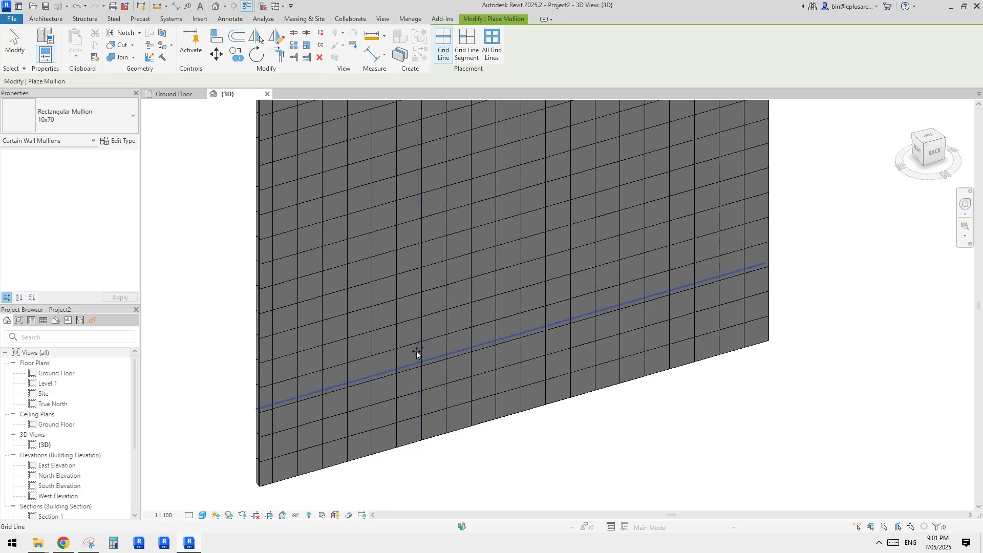
click(423, 302)
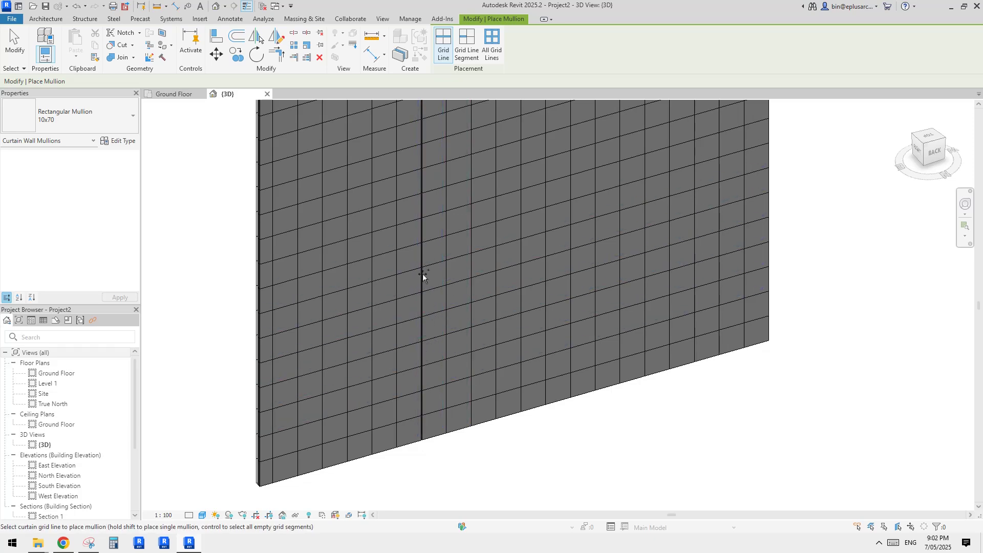
key(Escape)
middle_drag(459, 311, 456, 323)
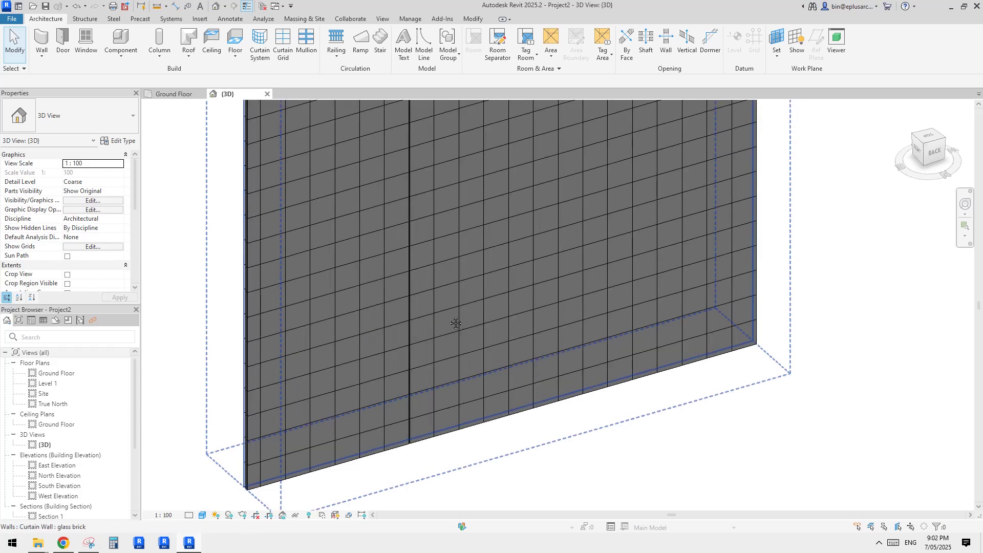
key(ctrl+z)
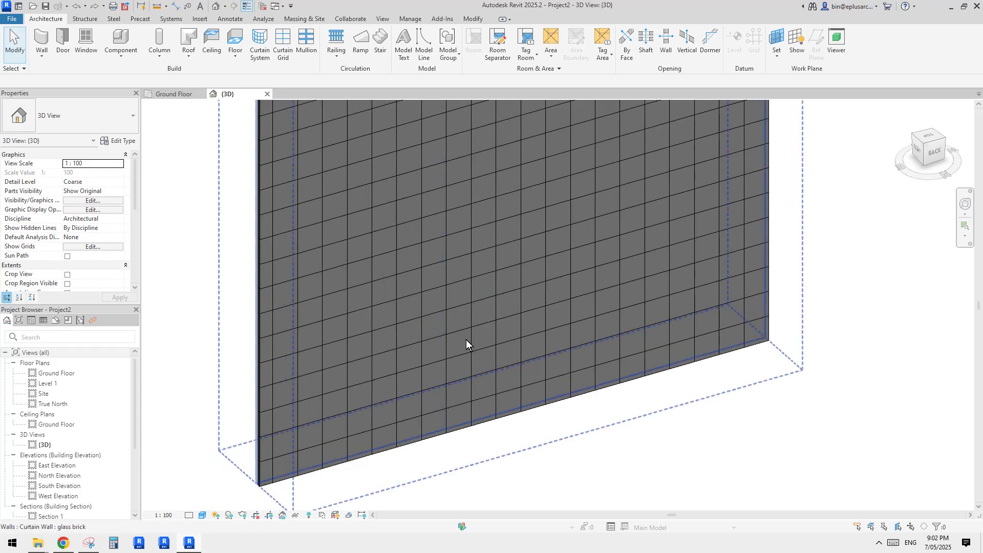
Step: In the glass brick wall's type properties, set the vertical mullions' interior type to Rectangular Mullion : 10x70
click(478, 313)
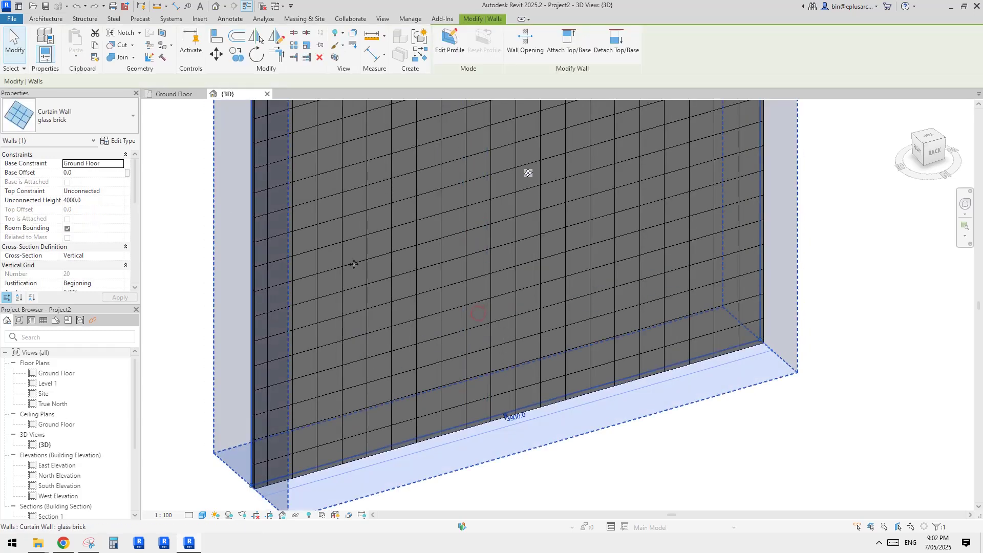
click(119, 141)
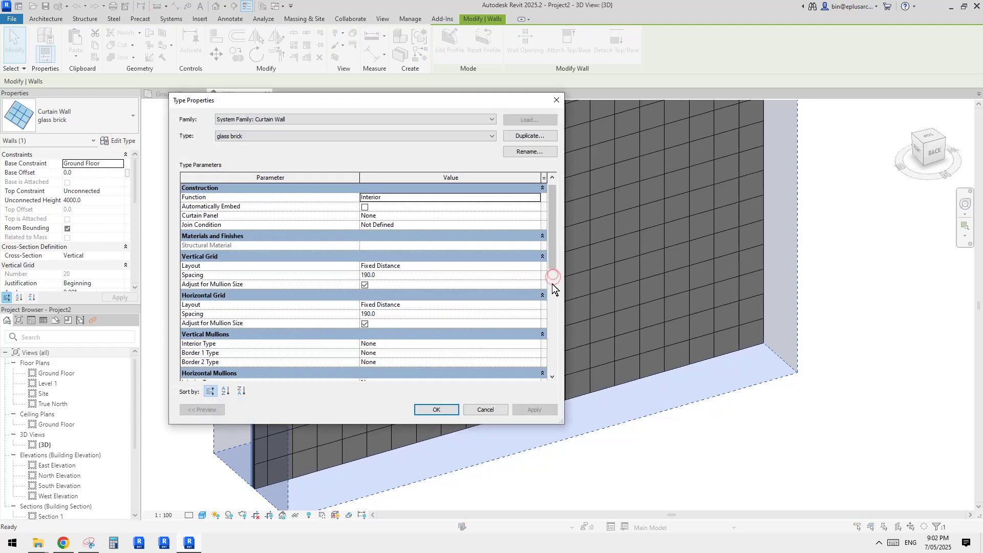
scroll(553, 276, down, 3)
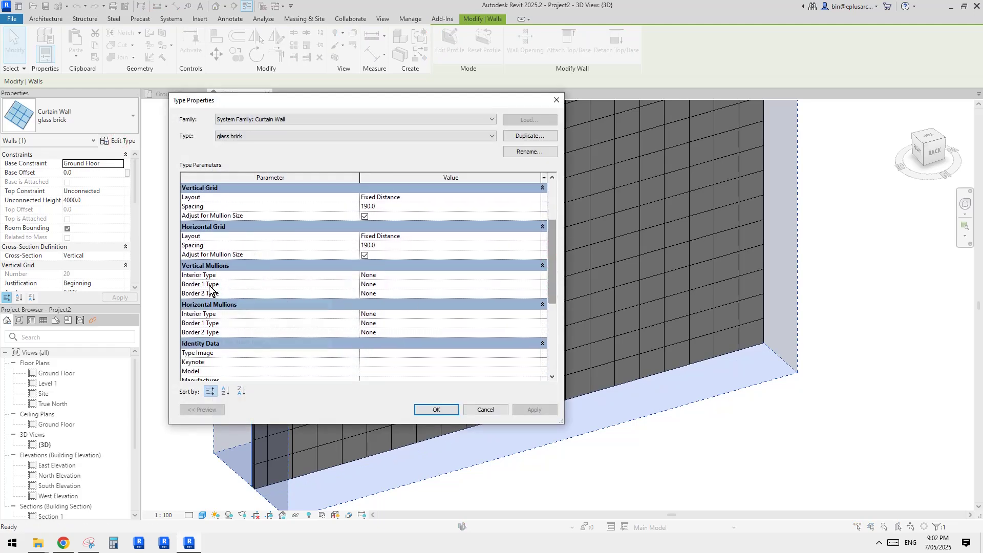
click(422, 275)
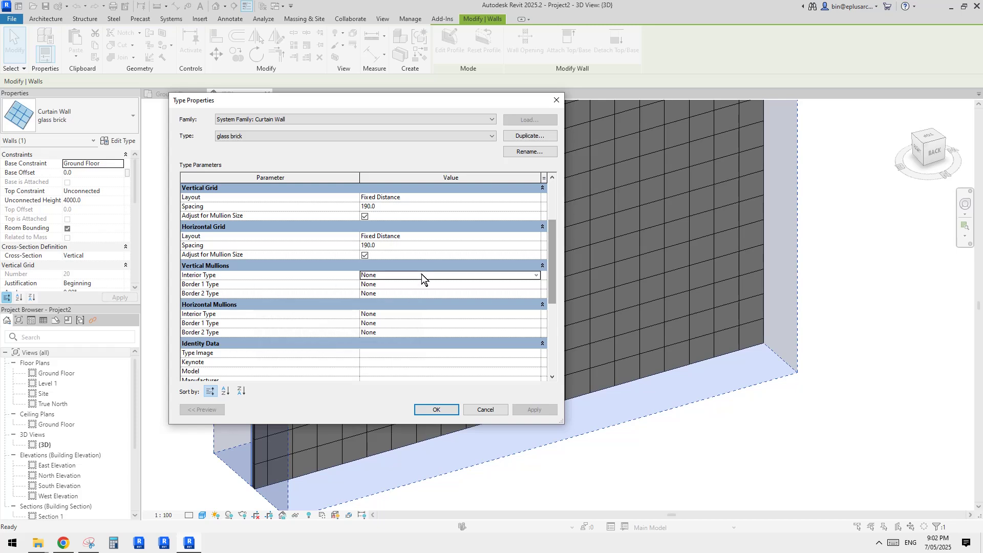
click(535, 275)
click(439, 308)
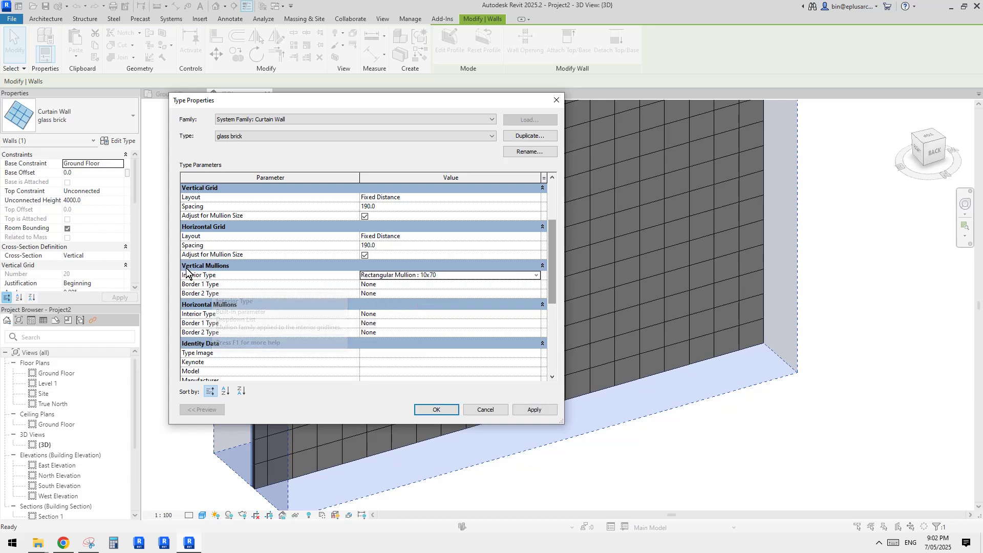
Step: Set the horizontal mullions' interior type to Rectangular Mullion : 10x70 in the glass brick wall's type properties
click(410, 314)
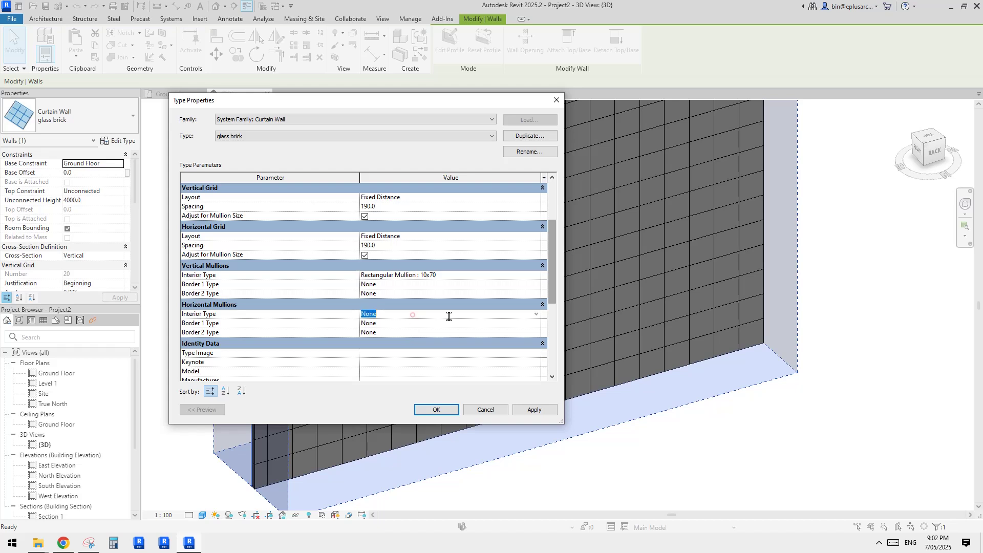
click(536, 314)
click(430, 344)
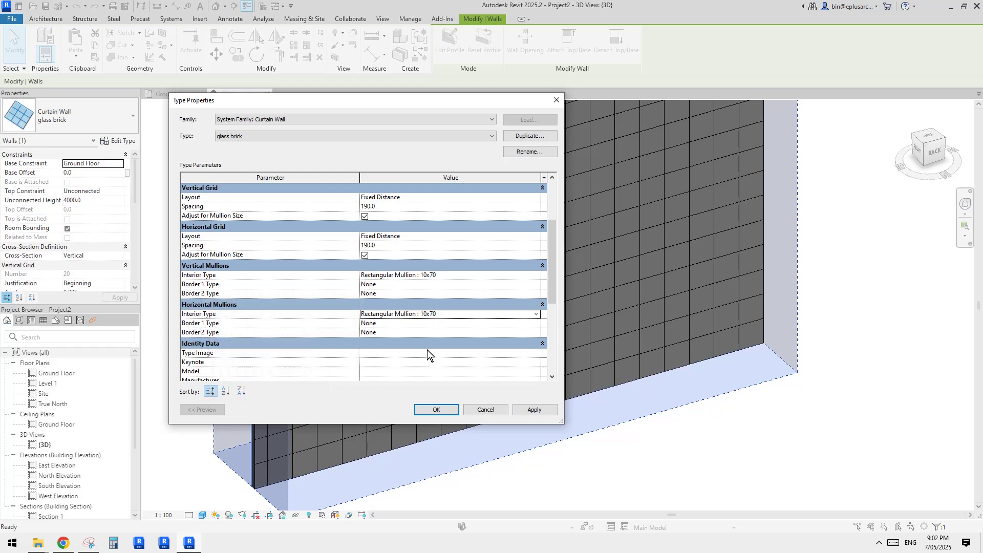
Step: Set the horizontal mullions' Border 1 and Border 2 types to Rectangular Mullion : 10x70 and accept the wall type's properties
click(409, 325)
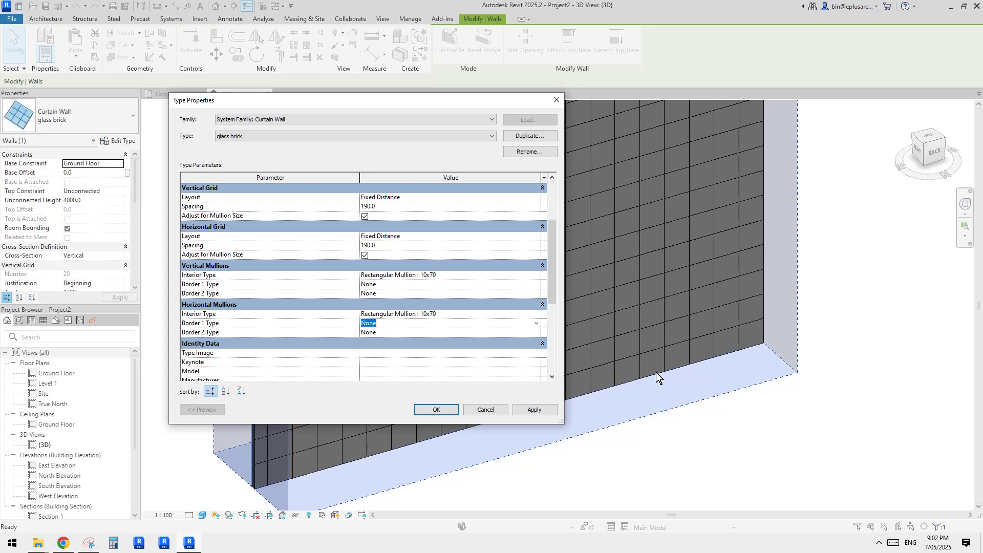
click(537, 324)
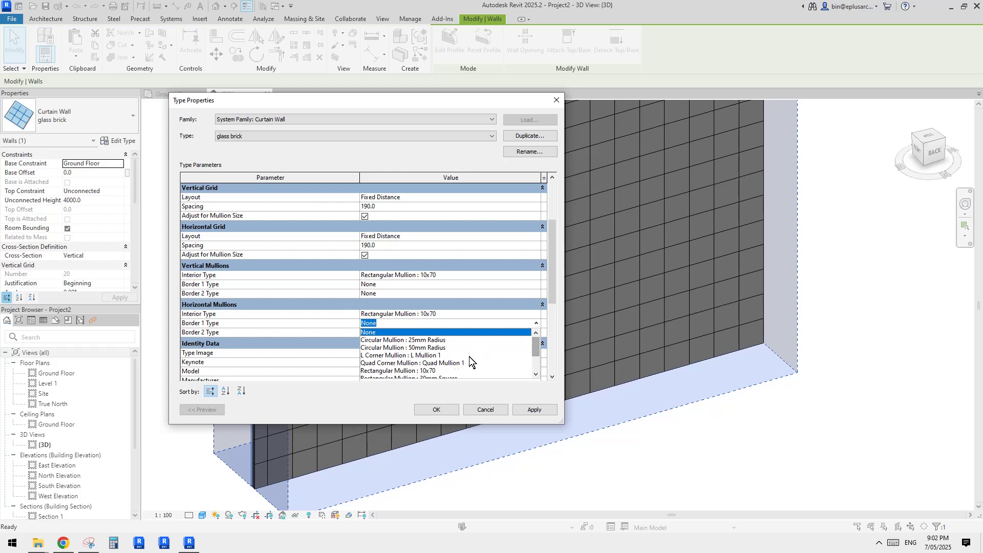
click(432, 369)
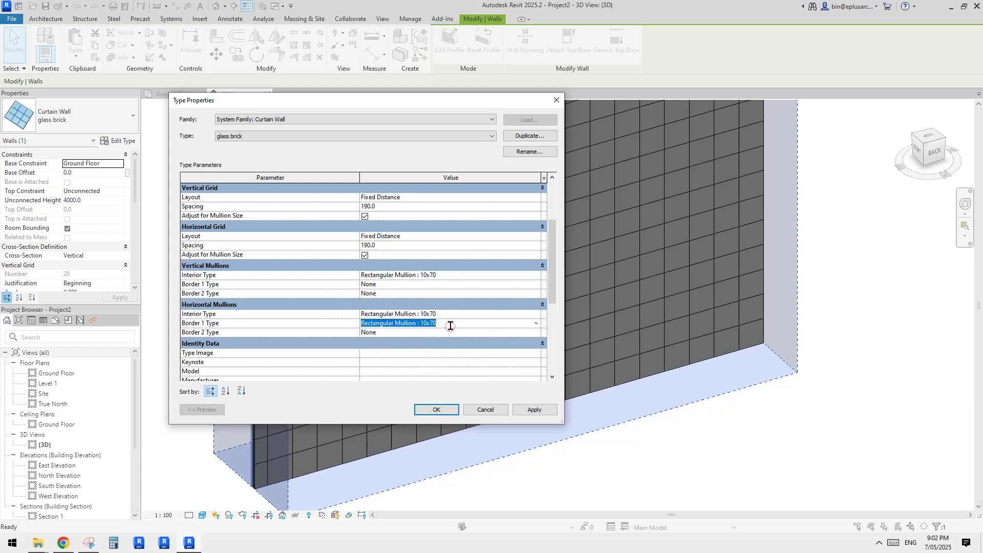
click(446, 333)
click(445, 333)
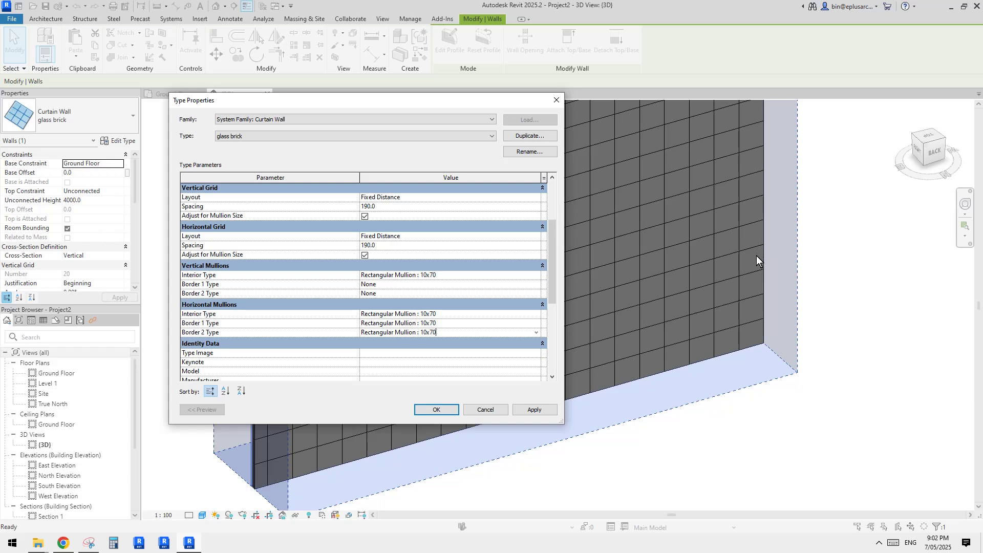
click(407, 285)
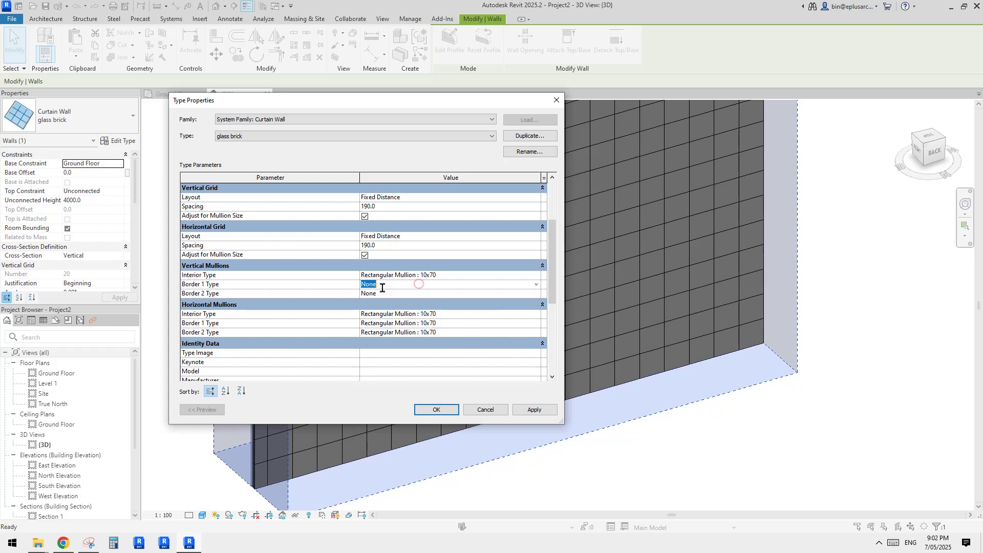
click(439, 410)
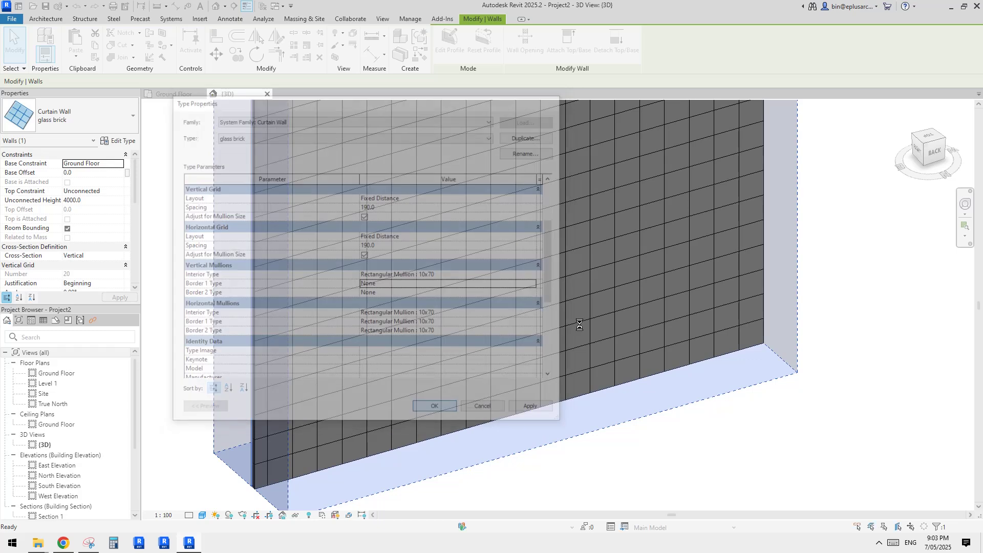
Step: Examine the generated mullions along the wall's end and check the type properties of one horizontal 10x70 mullion
scroll(550, 336, down, 1)
shift+middle_drag(546, 357, 543, 374)
key(Escape)
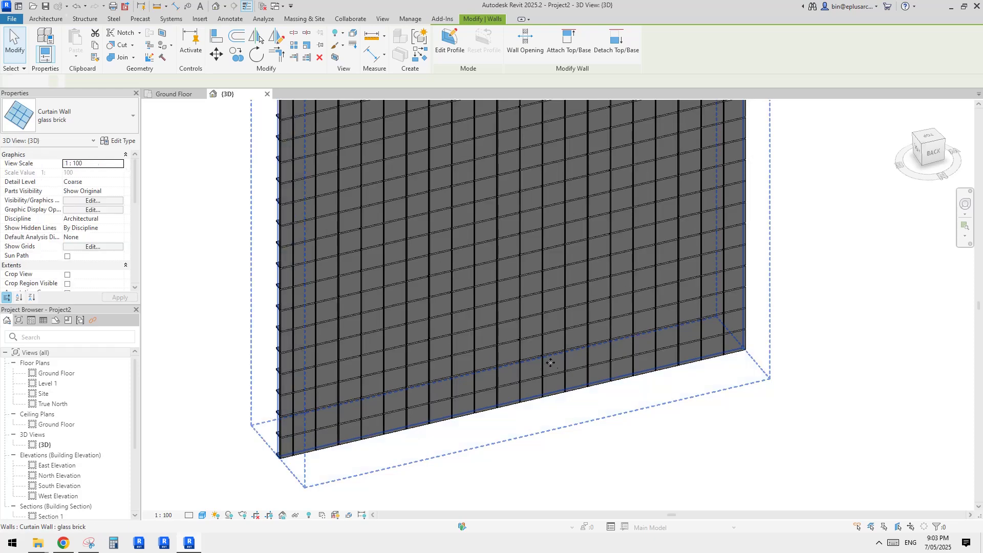
shift+middle_drag(357, 364, 496, 352)
scroll(409, 323, up, 5)
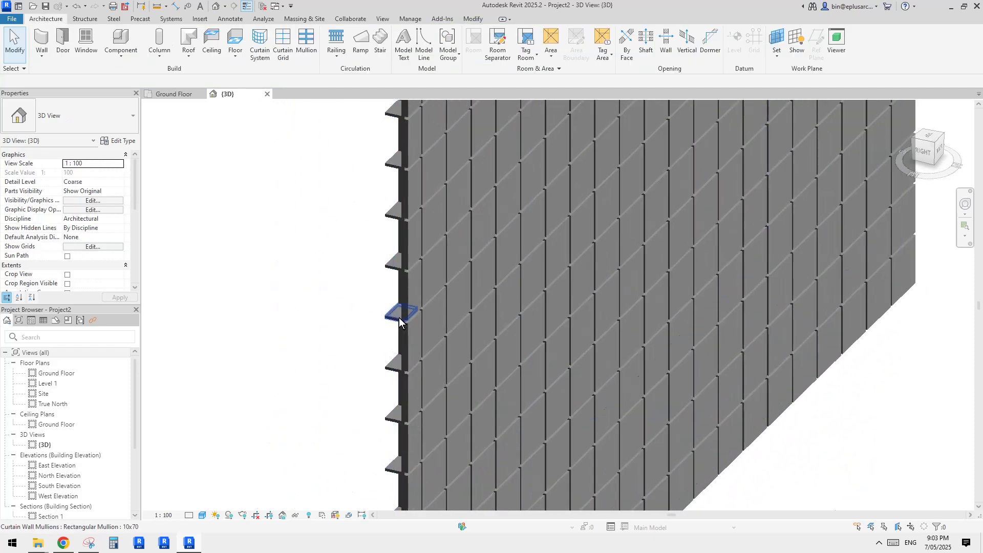
scroll(409, 325, down, 10)
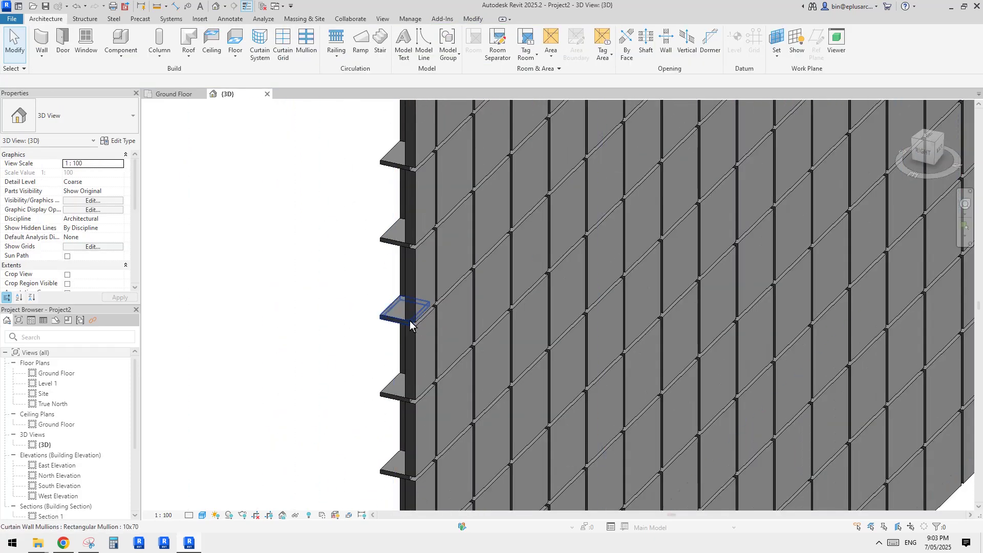
scroll(432, 412, up, 5)
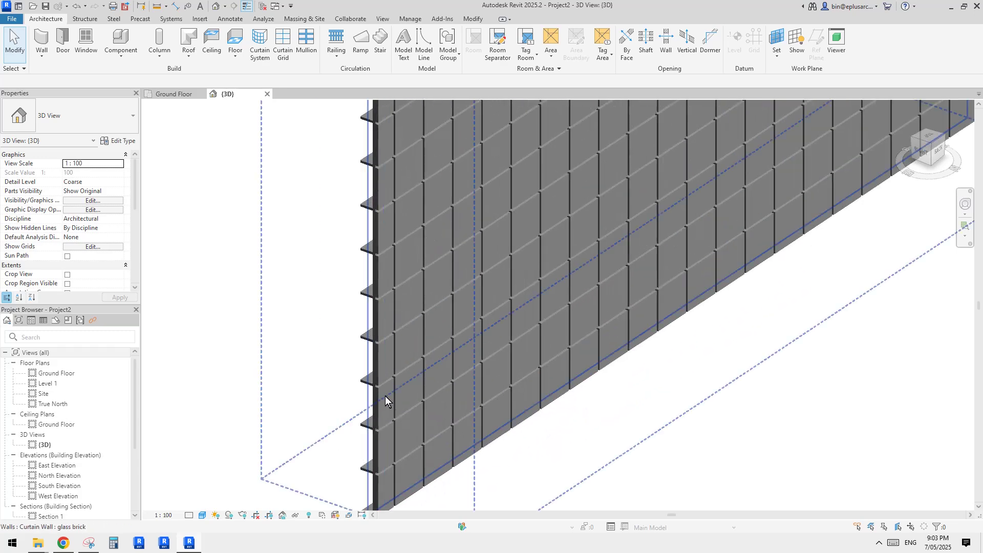
click(371, 380)
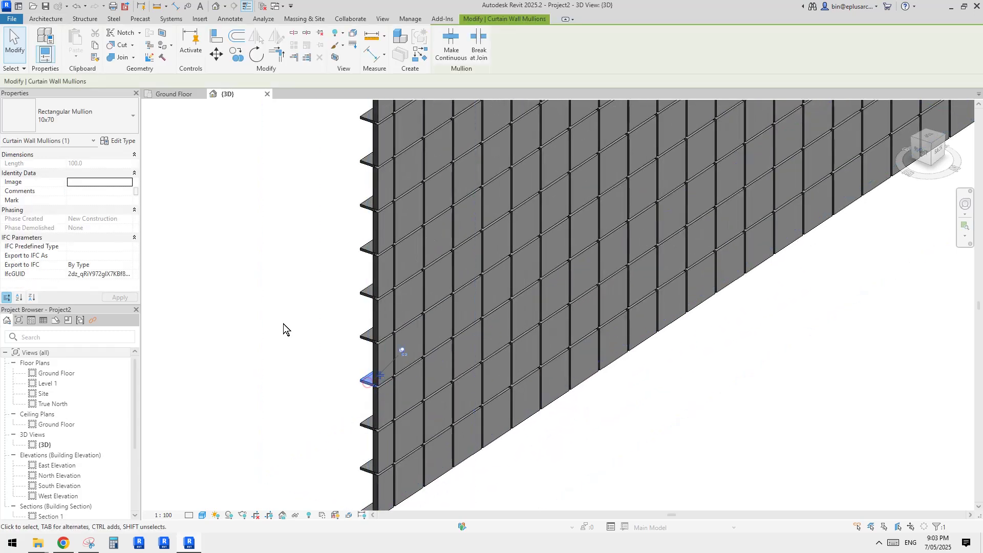
click(123, 141)
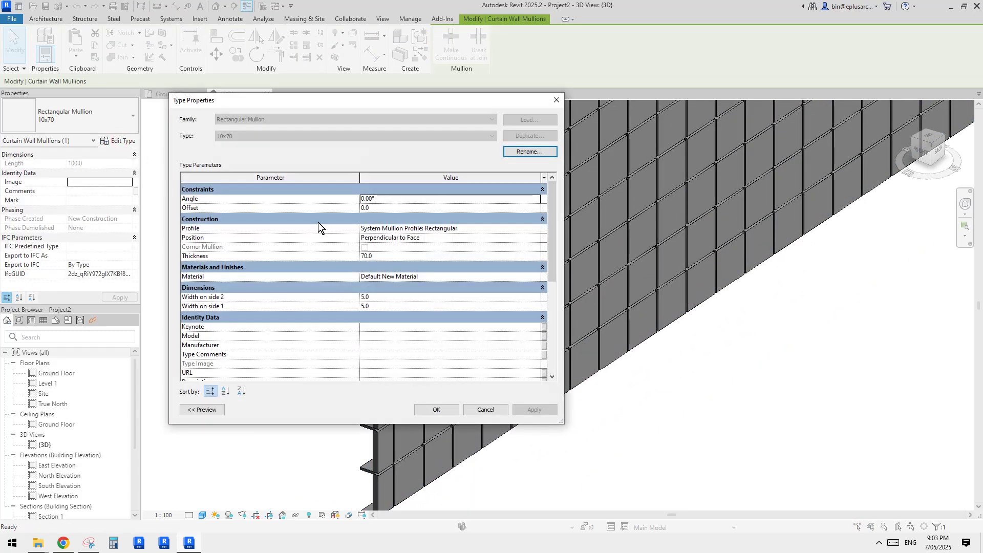
key(Escape)
key(Escape)
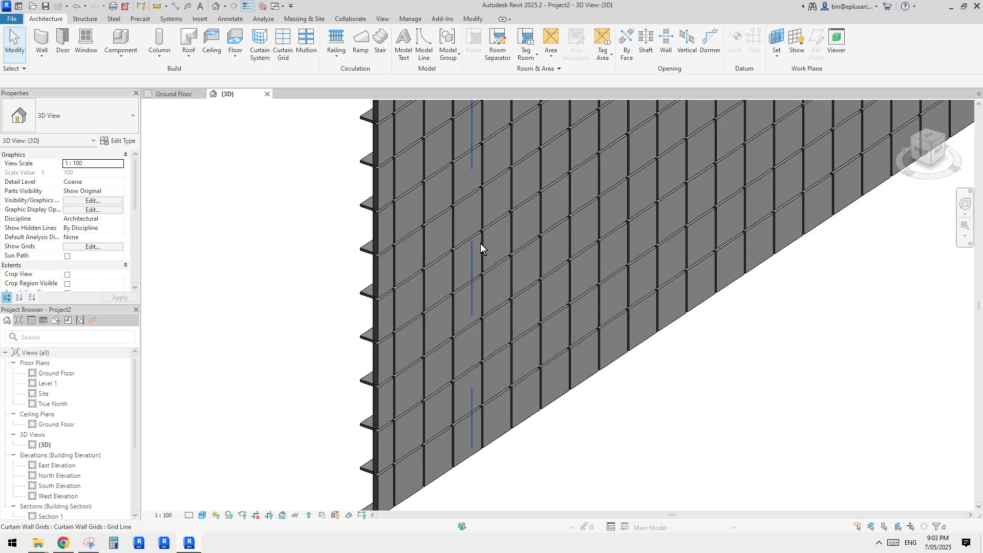
click(379, 268)
click(123, 141)
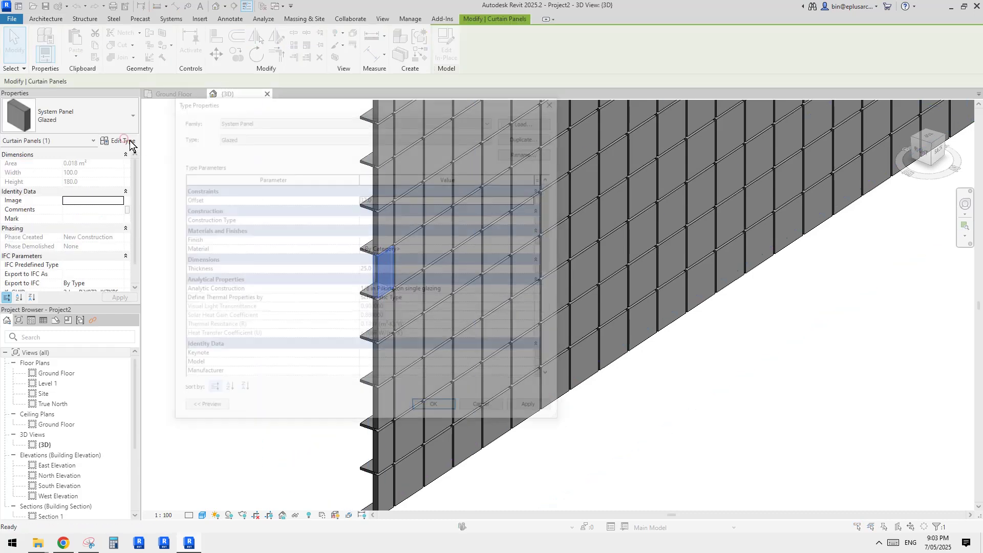
key(Escape)
scroll(420, 235, down, 2)
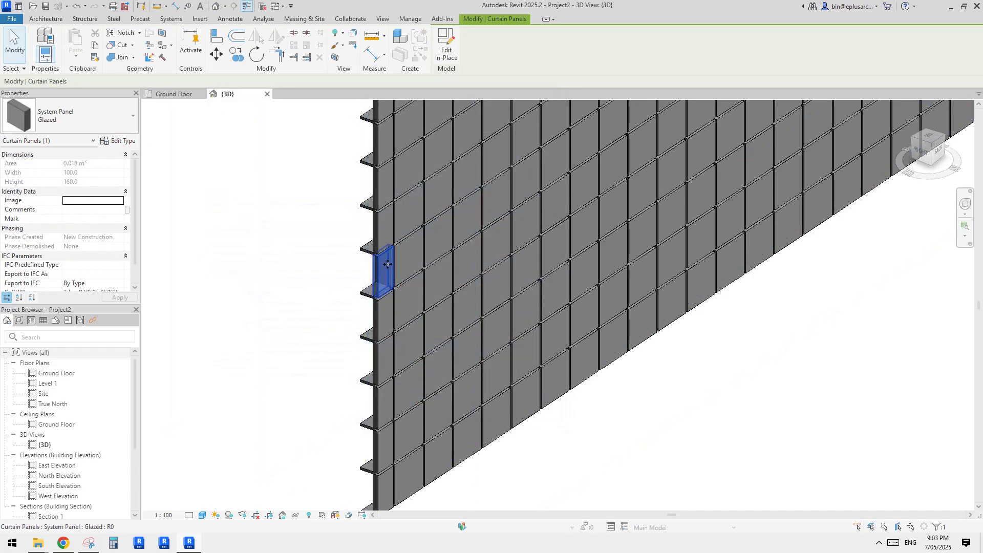
scroll(450, 256, up, 2)
key(Escape)
Step: Duplicate the Glazed system panel type of one end panel under the name "glass brick"
scroll(461, 235, up, 3)
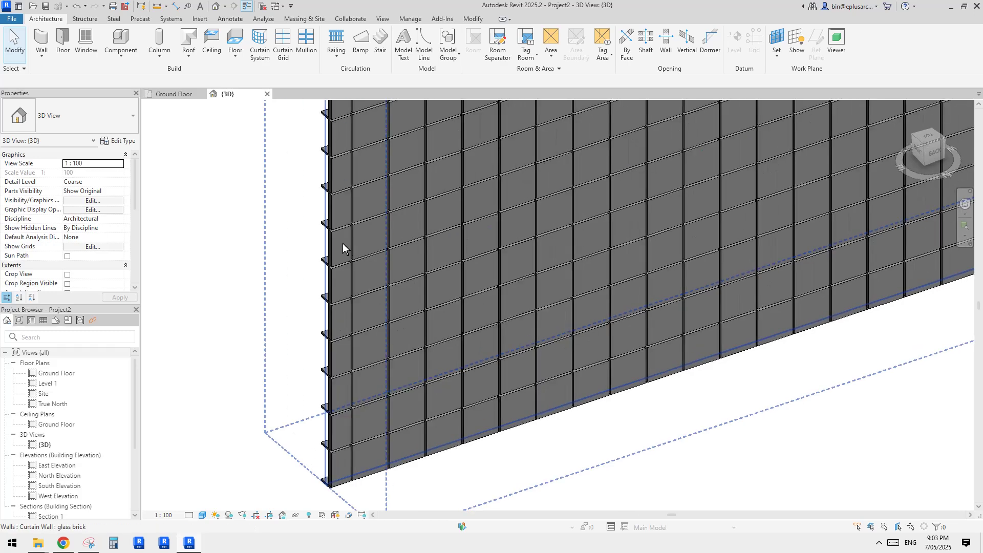
key(Tab)
click(338, 242)
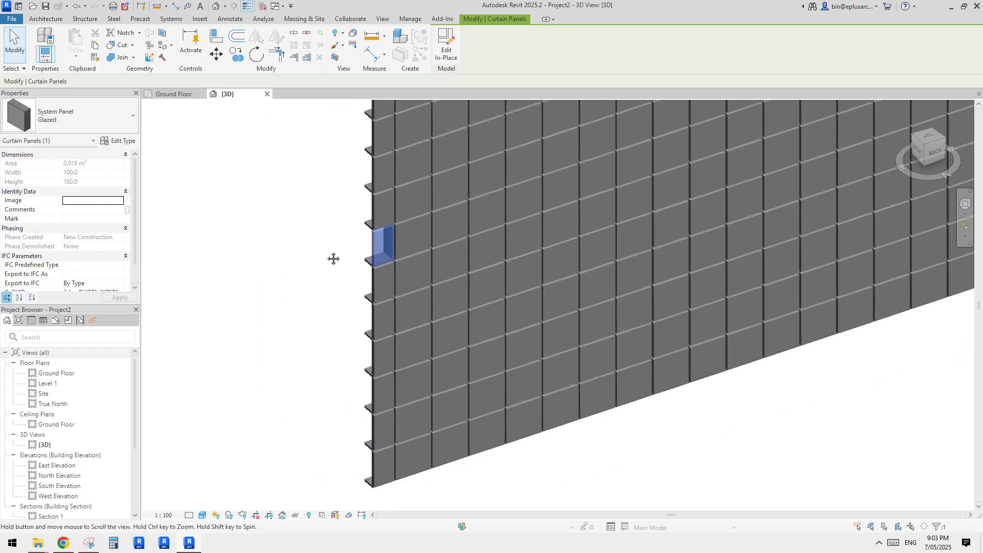
click(117, 141)
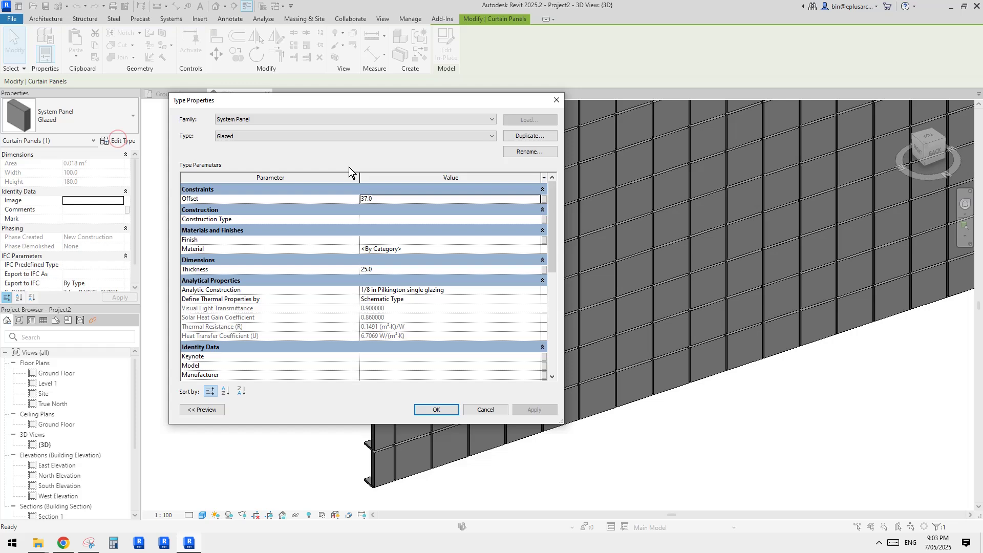
click(534, 135)
text(gl)
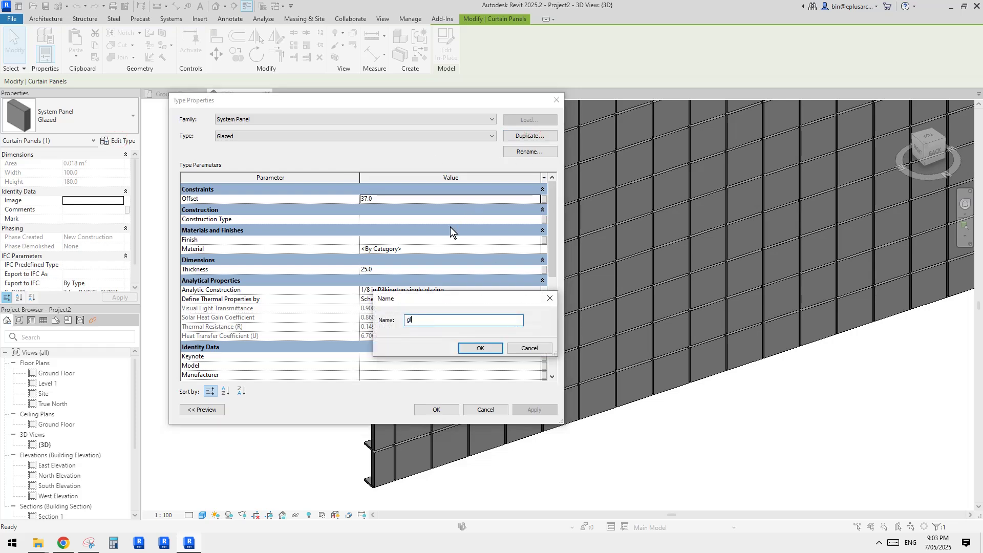
text(ass brick)
click(478, 350)
Step: Give the glass brick panel type the Glass material, a thickness of 80 and an offset of 0, and accept its properties
click(426, 247)
text(glas)
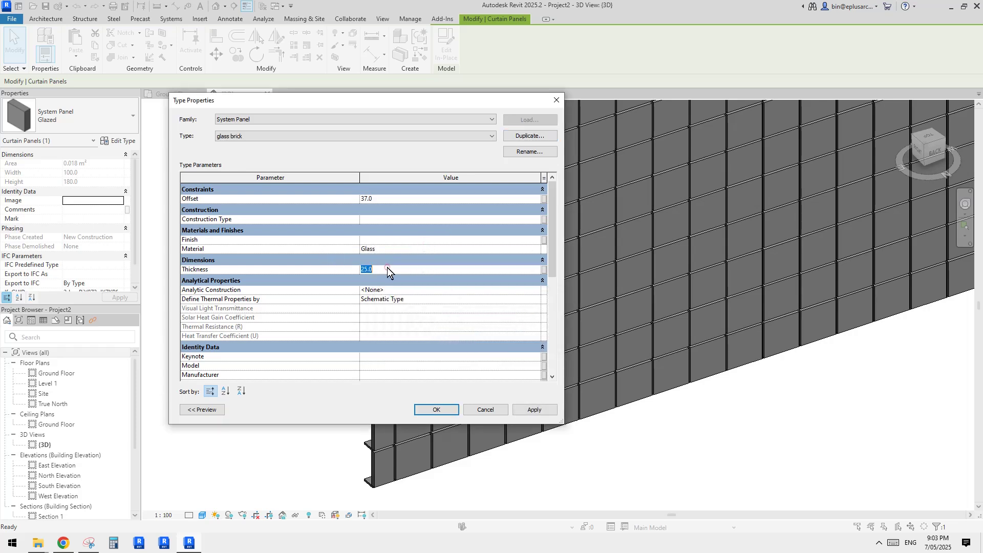
text(80.0)
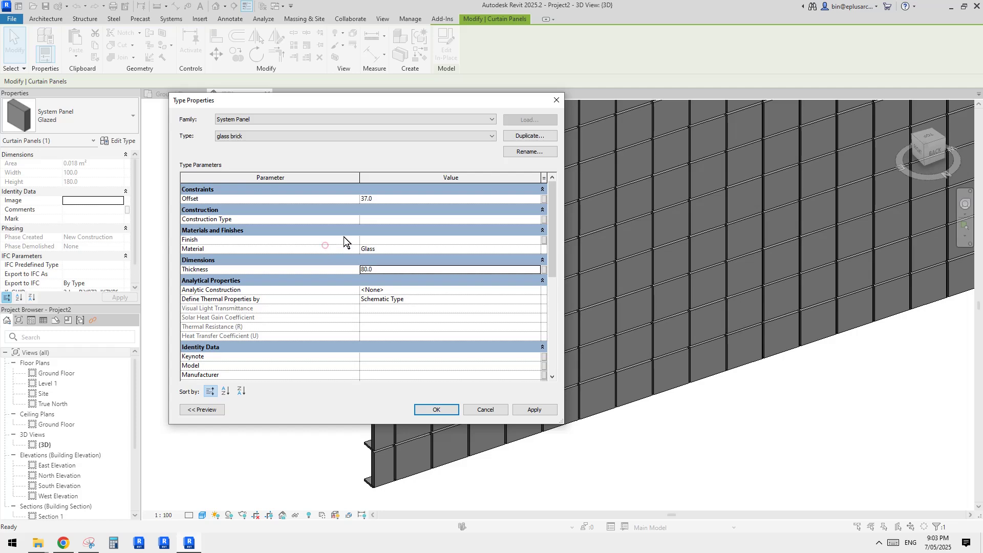
click(381, 198)
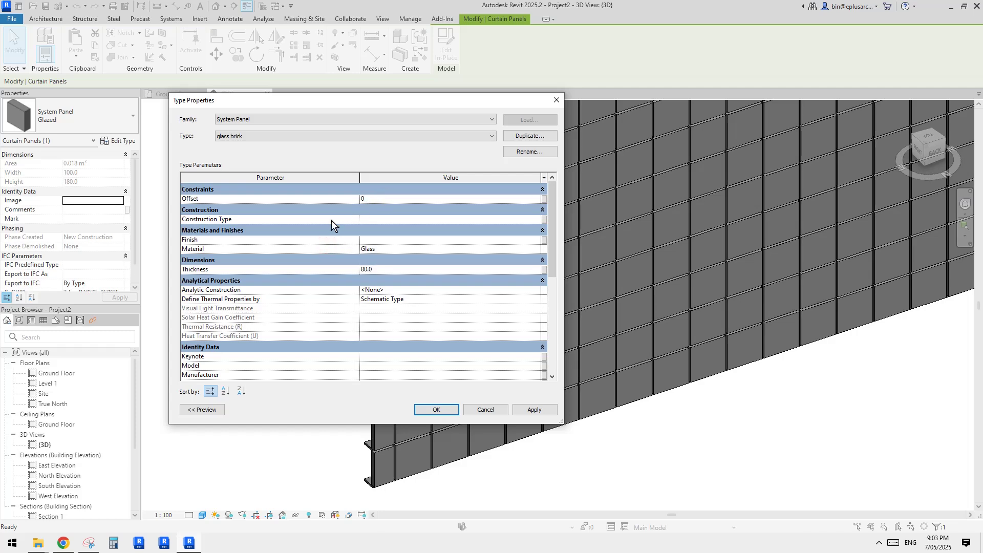
text(0)
click(436, 409)
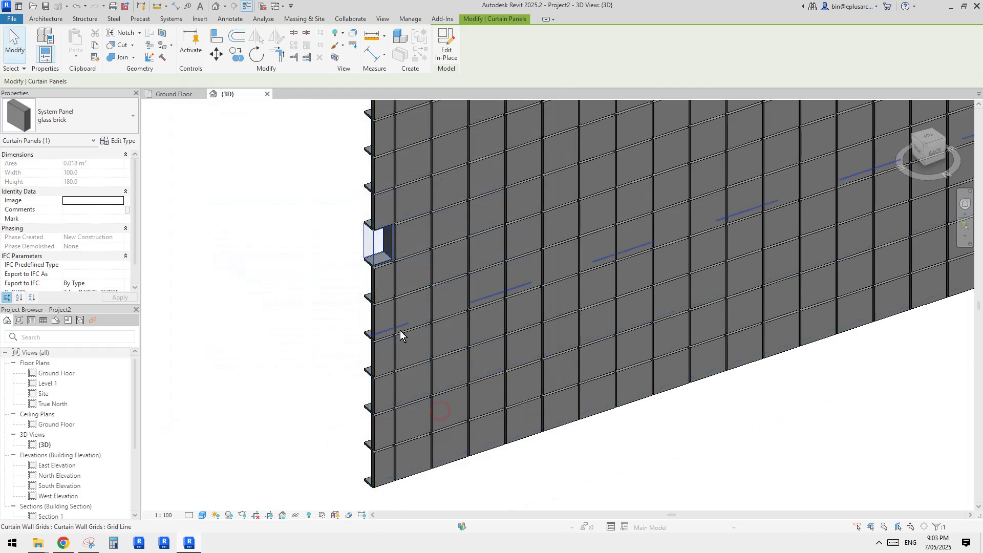
Step: Examine the glass brick panel at the wall's end against the neighbouring panels and mullions
shift+middle_drag(400, 330, 364, 256)
key(Escape)
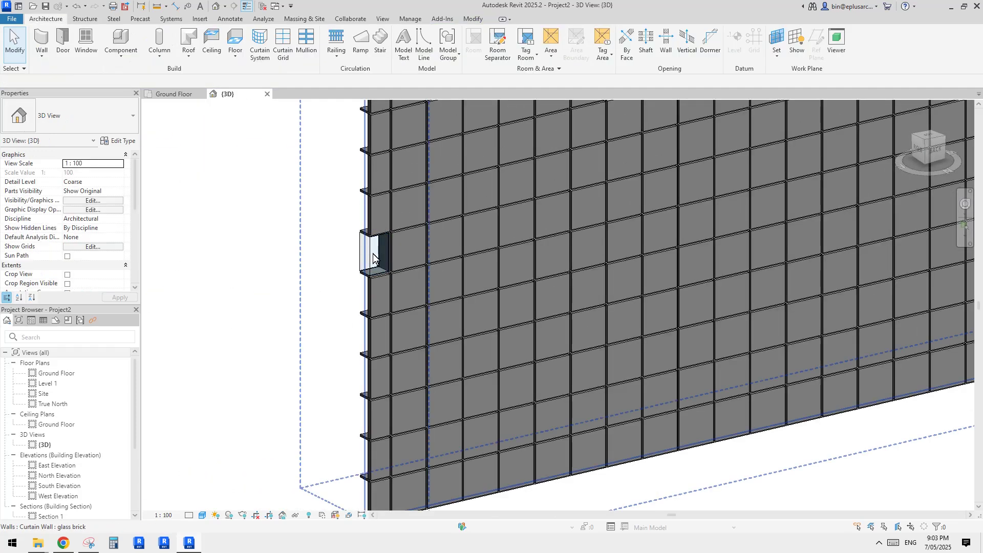
click(373, 258)
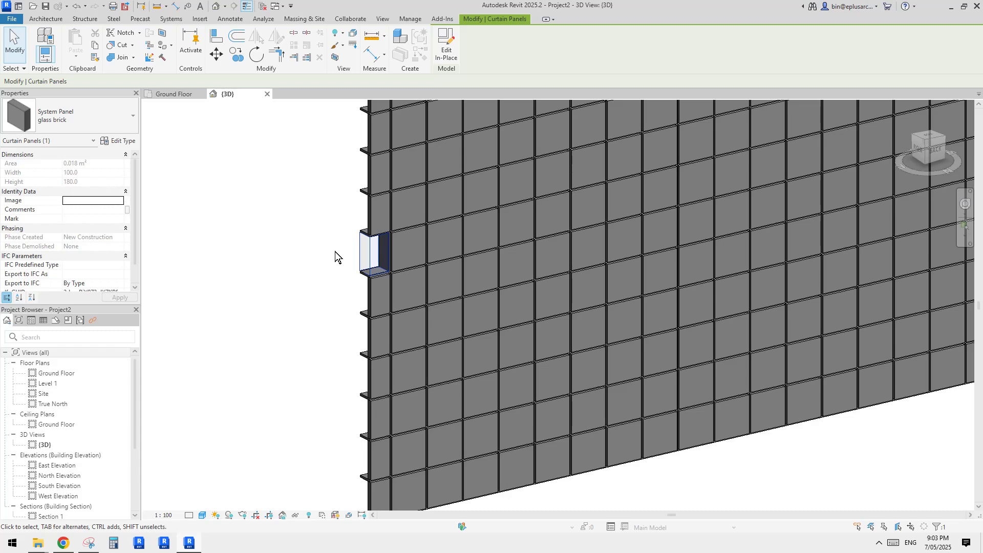
scroll(344, 240, down, 1)
middle_drag(362, 242, 341, 255)
key(Escape)
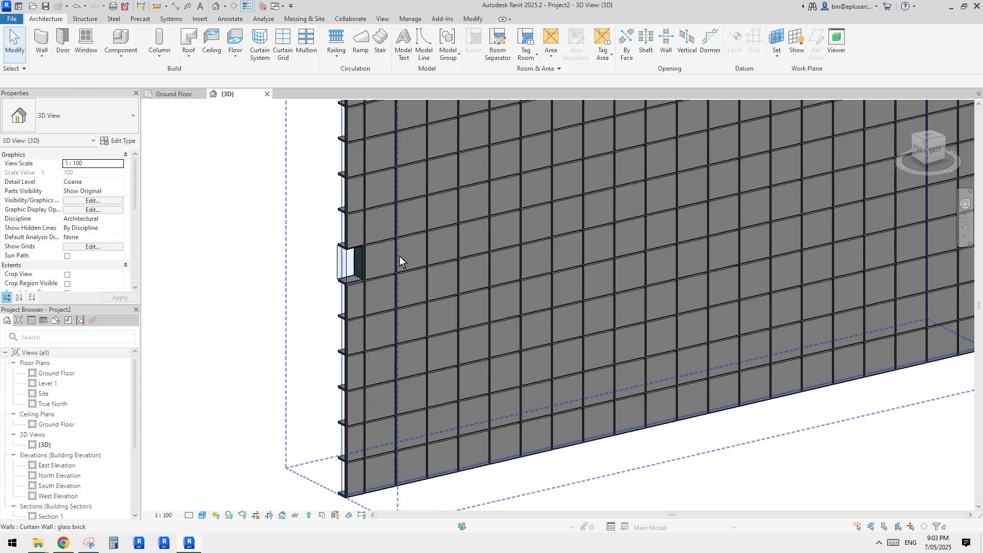
key(Tab)
click(411, 254)
key(Escape)
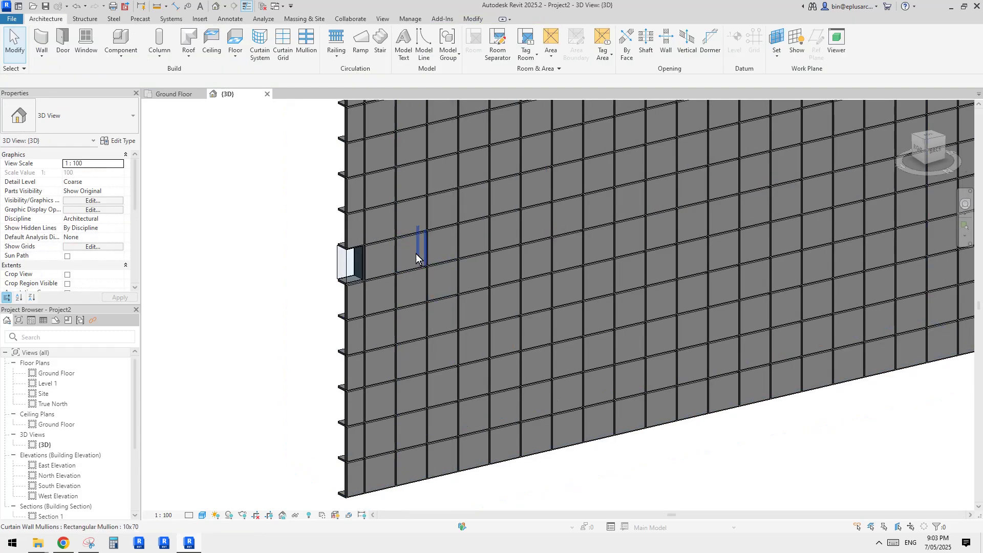
scroll(409, 251, down, 2)
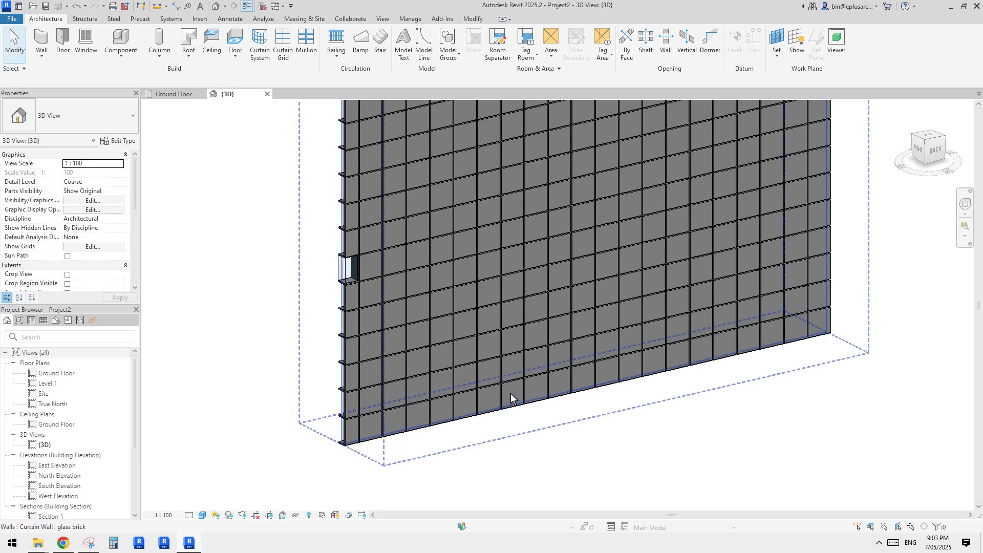
Step: Open the type properties of the glass brick curtain wall, keeping the wall's end in view
click(511, 393)
click(123, 141)
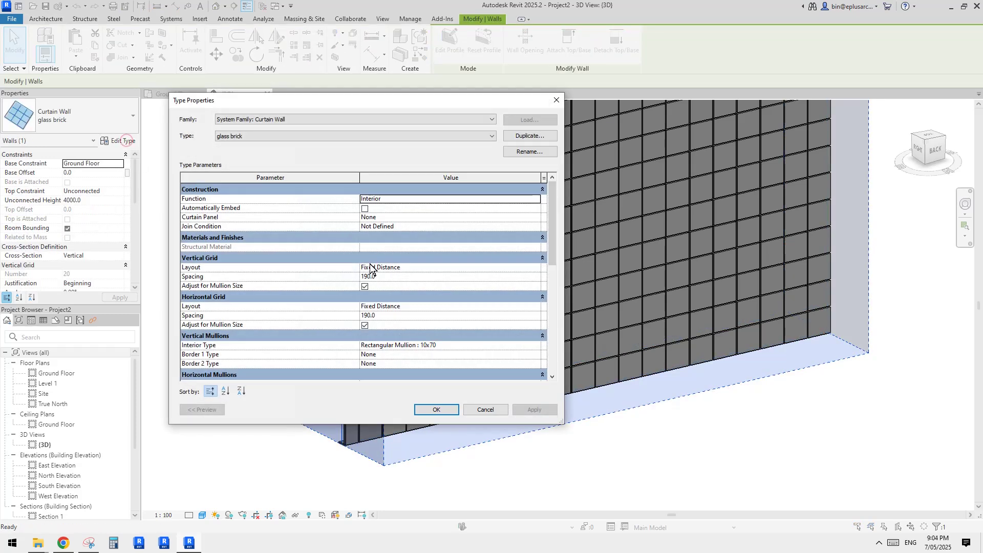
drag(438, 100, 730, 154)
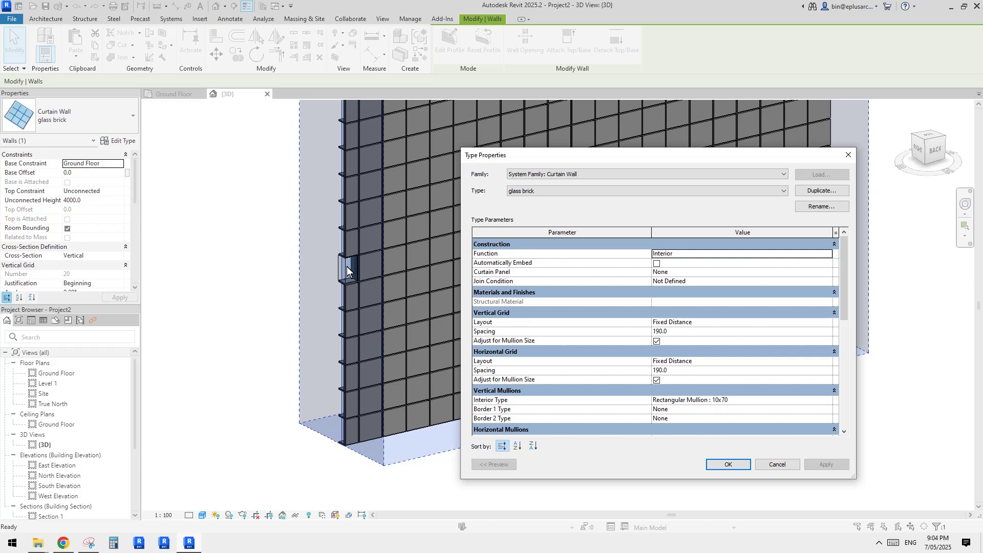
Step: Try to set the wall type's curtain panel to Curtain Wall : glass brick
click(715, 271)
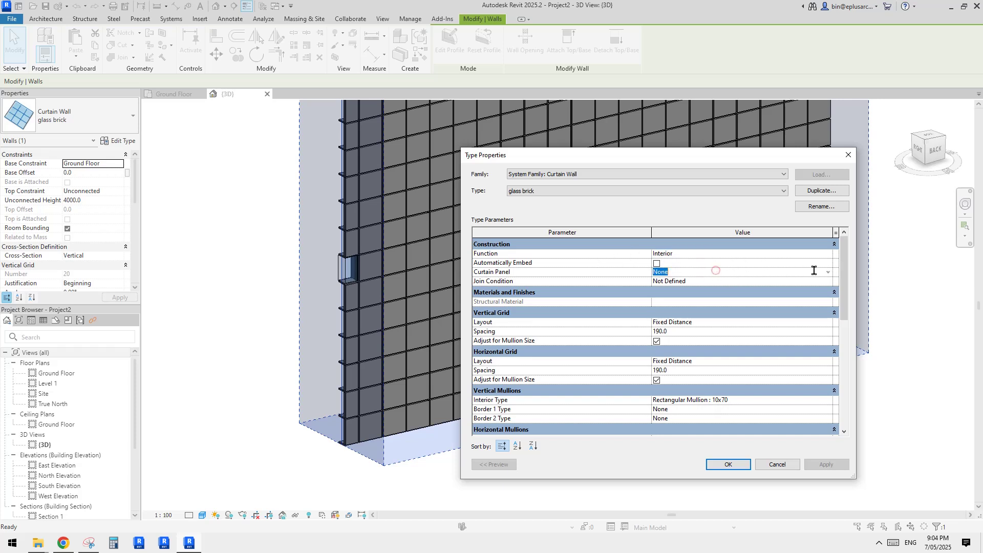
click(829, 272)
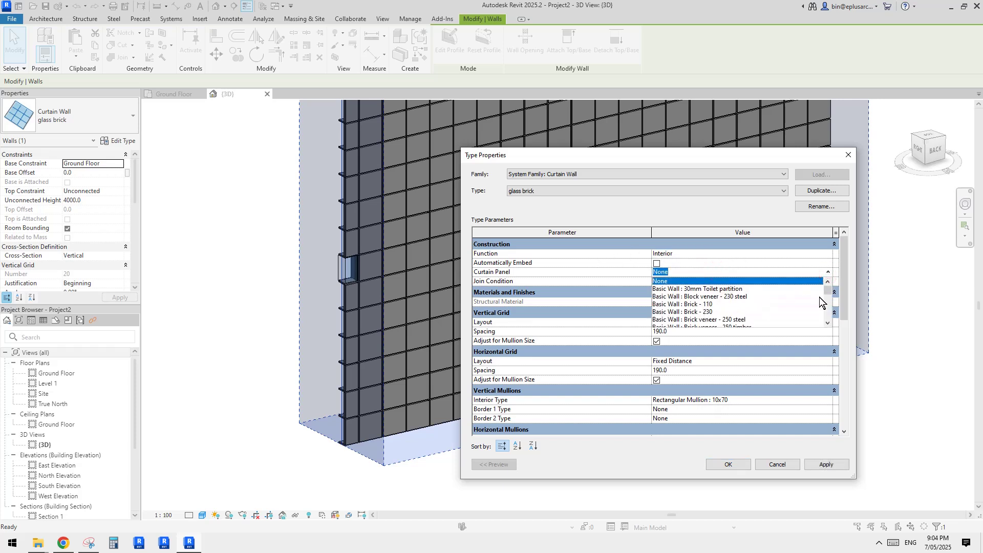
text(g)
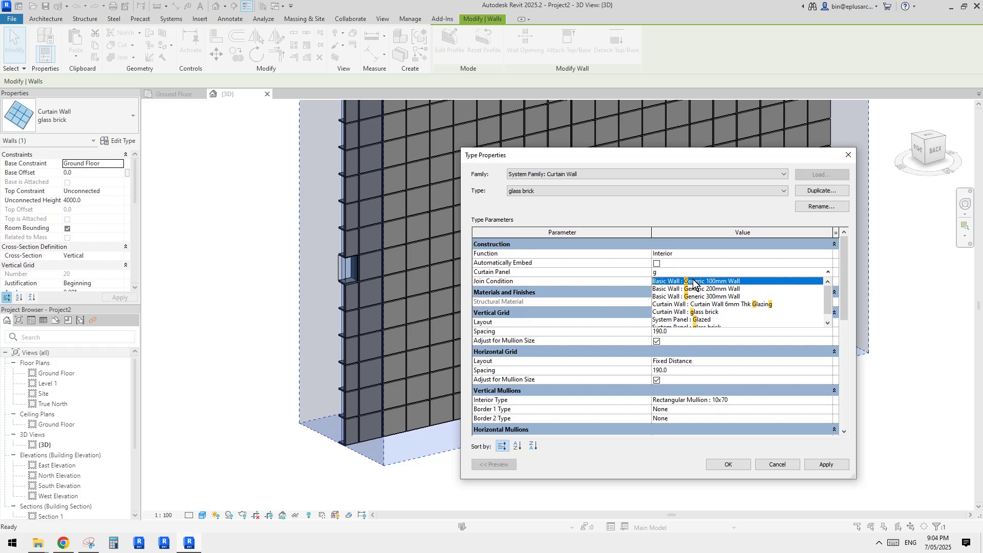
text(las)
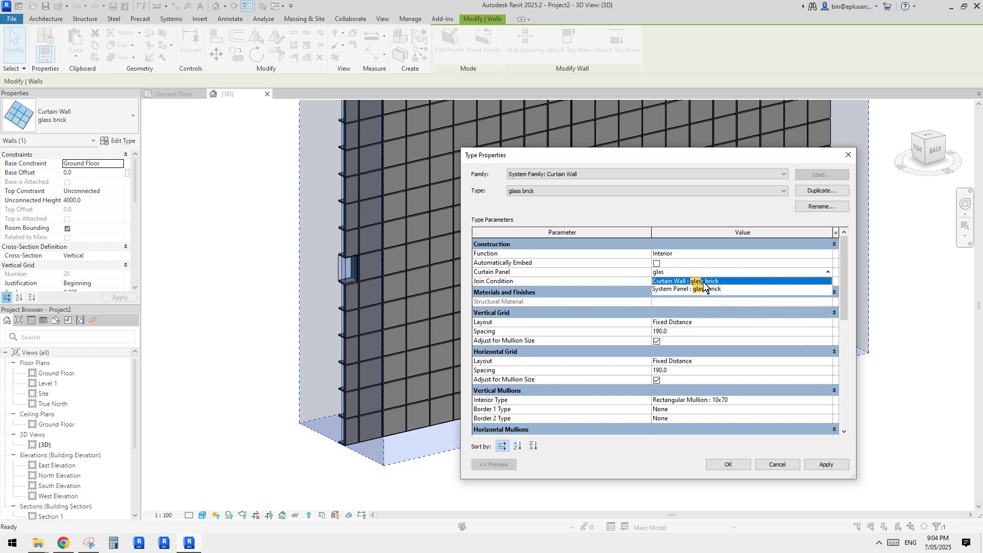
click(671, 281)
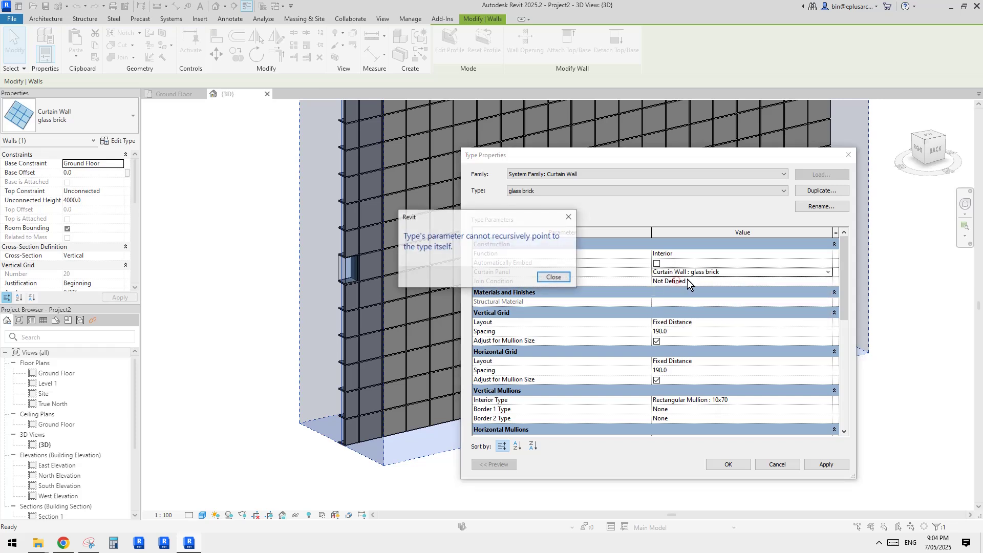
click(556, 277)
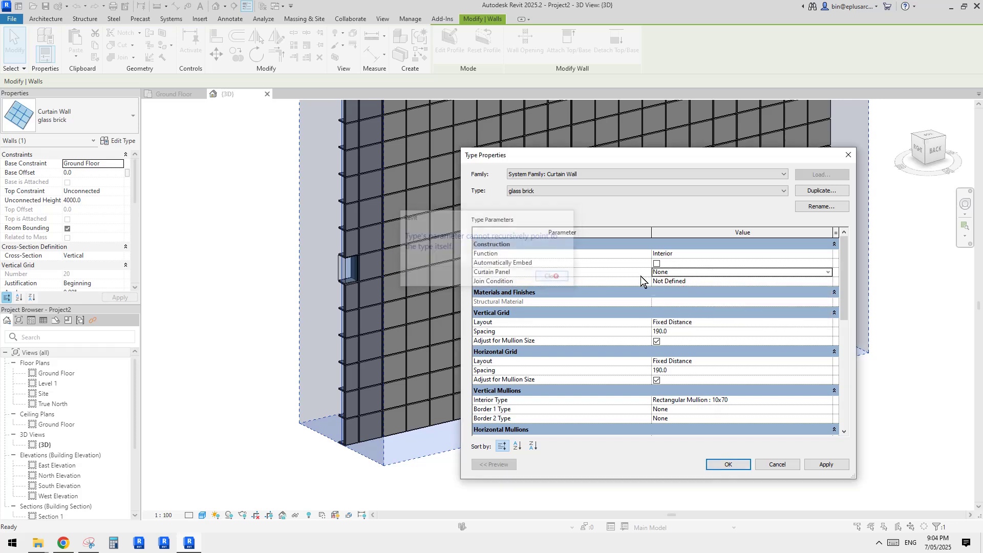
Step: Set the wall type's curtain panel to System Panel : glass brick and accept the type properties
click(828, 273)
text(glas)
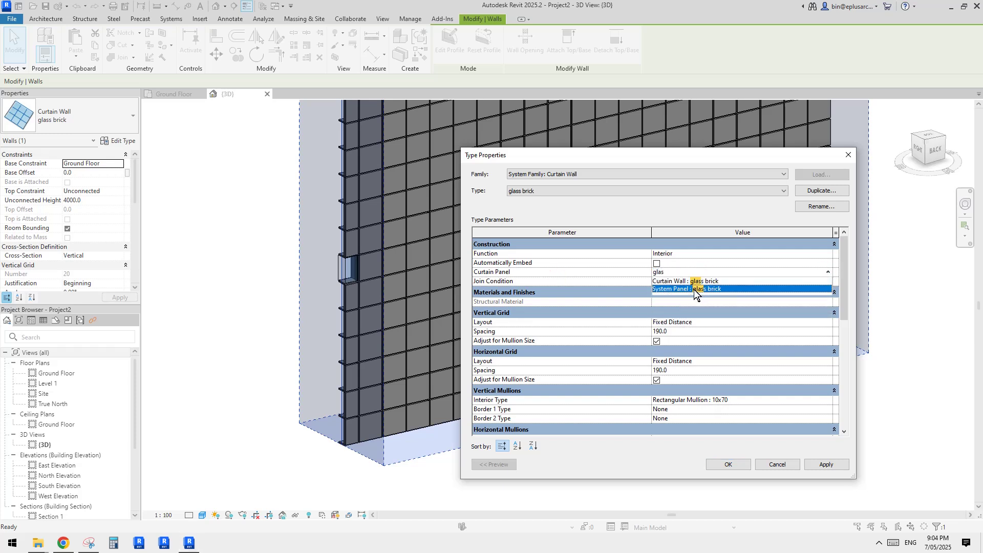
click(694, 290)
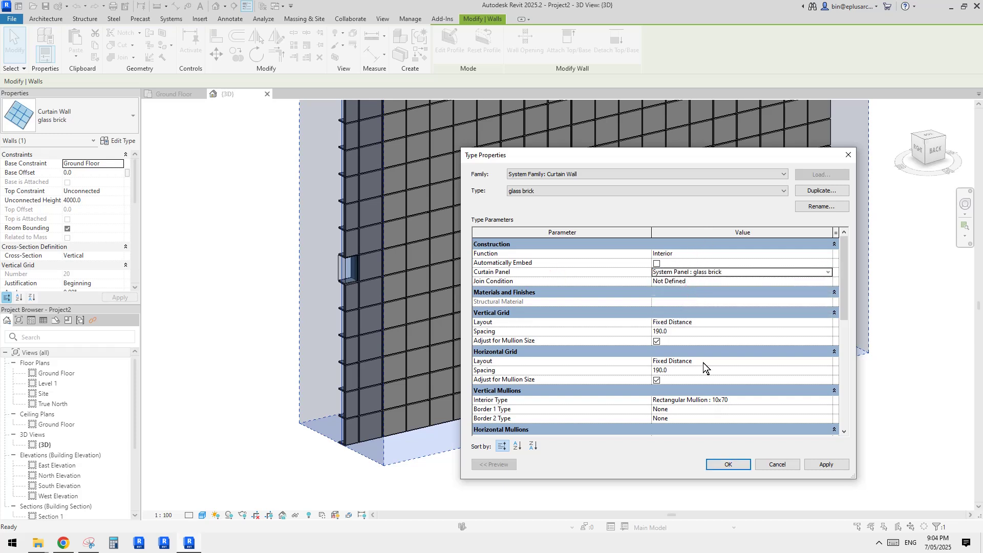
click(828, 465)
click(730, 464)
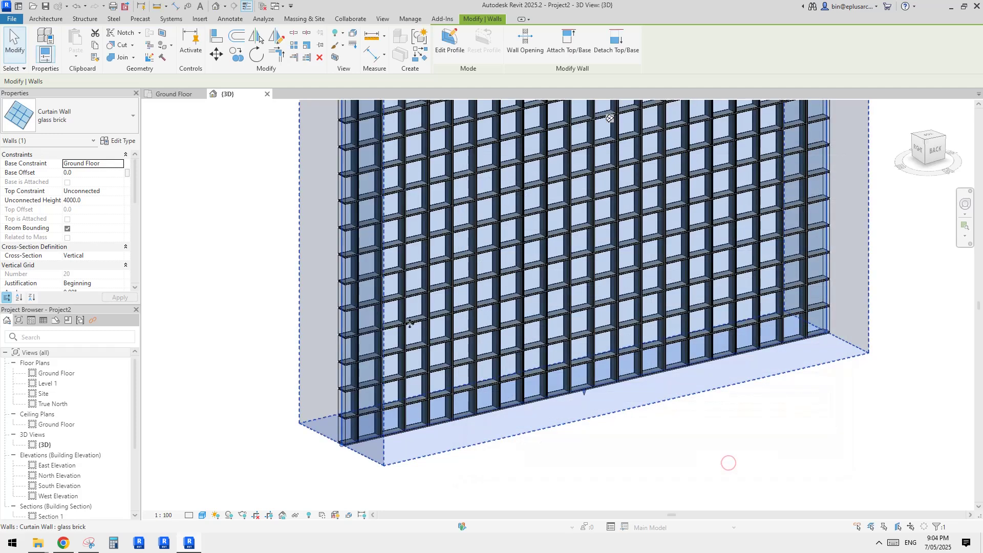
Step: Examine the glass brick panels near the wall's end and check the type of one of them
scroll(401, 311, up, 3)
click(401, 310)
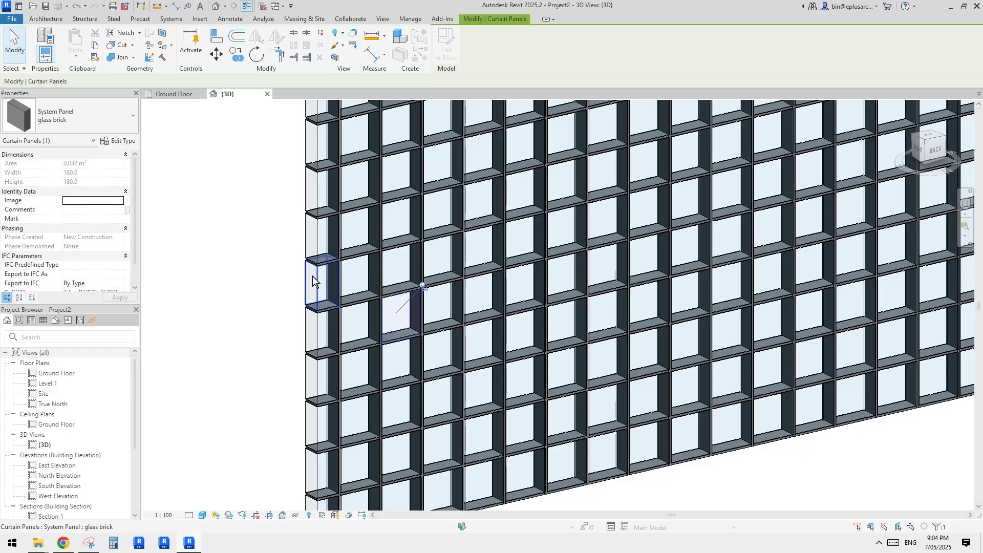
middle_drag(307, 281, 322, 270)
key(Escape)
scroll(321, 269, down, 5)
shift+middle_drag(507, 174, 418, 259)
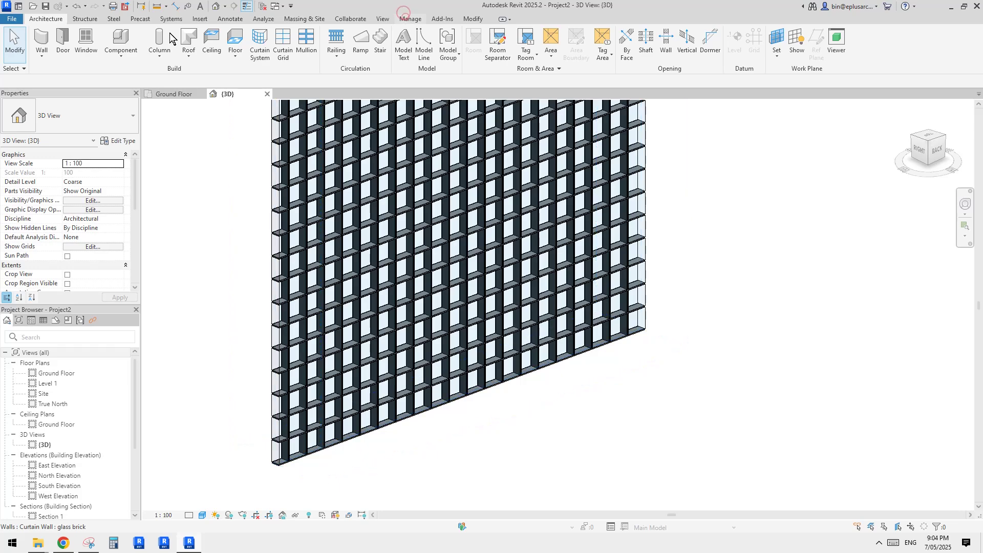
Step: Choose the Glass Block material for the glass brick panel type in the Material Browser
click(407, 18)
scroll(337, 214, up, 3)
scroll(337, 214, up, 3)
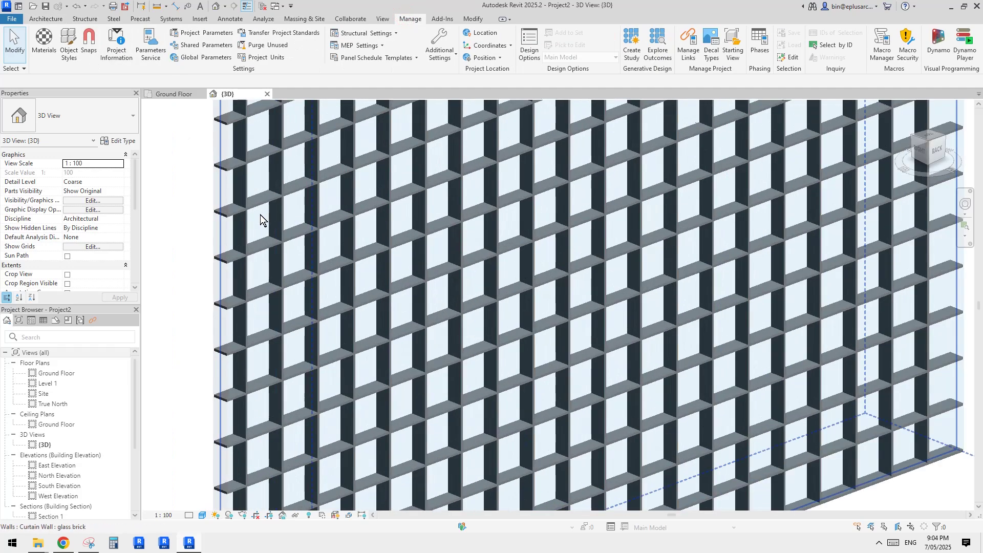
click(259, 217)
click(121, 140)
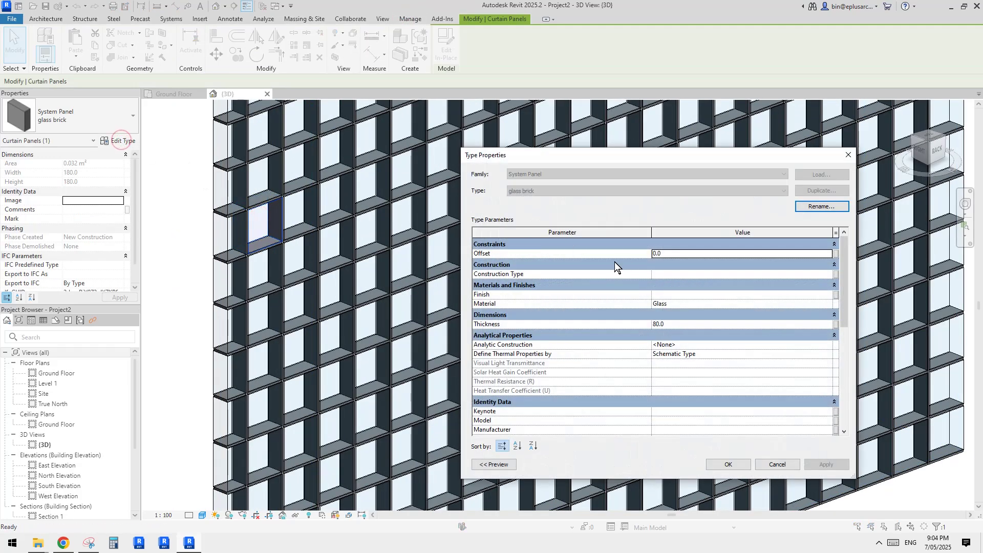
click(672, 305)
click(829, 305)
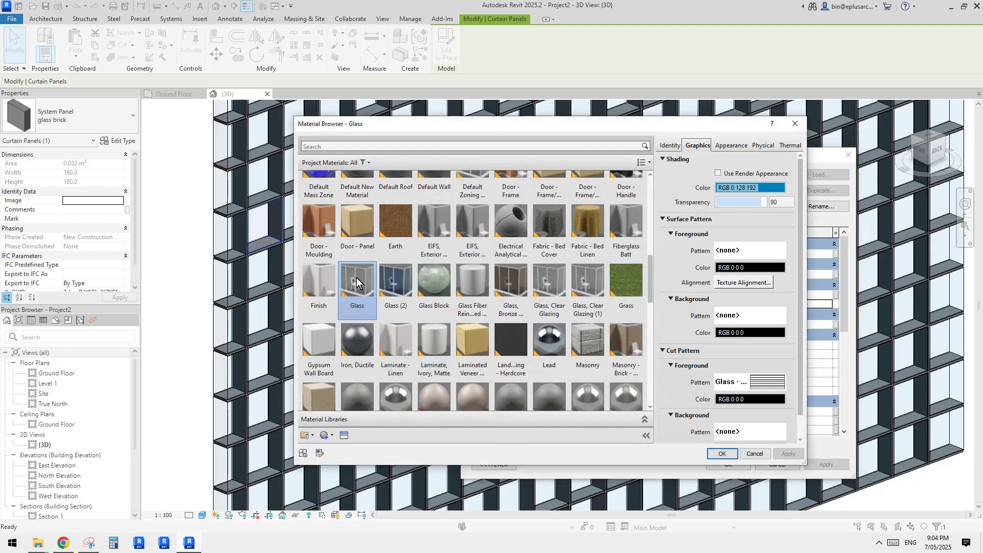
right_click(358, 281)
click(393, 296)
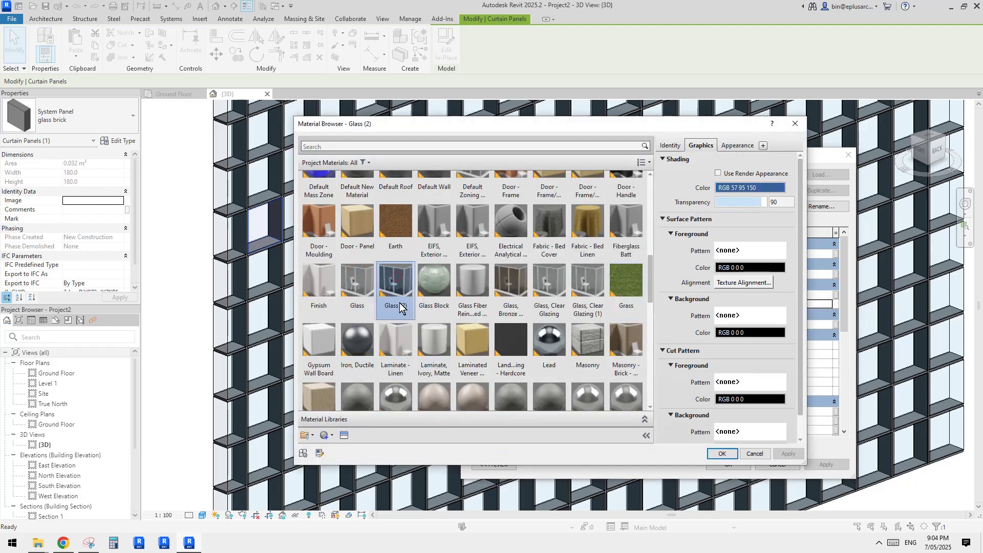
click(440, 284)
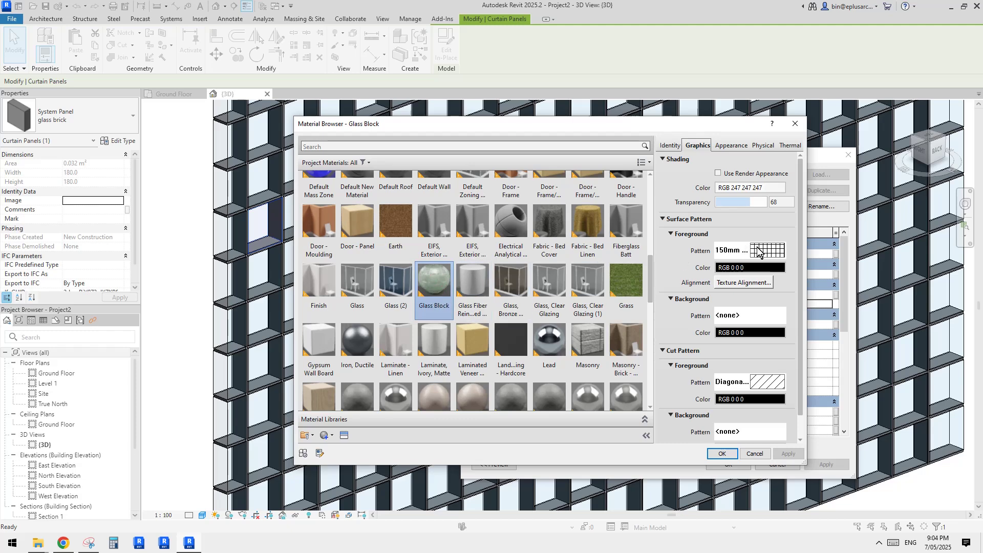
Step: Set the Glass Block material's foreground surface pattern to none, then accept the material and the panel type properties
scroll(521, 243, up, 1)
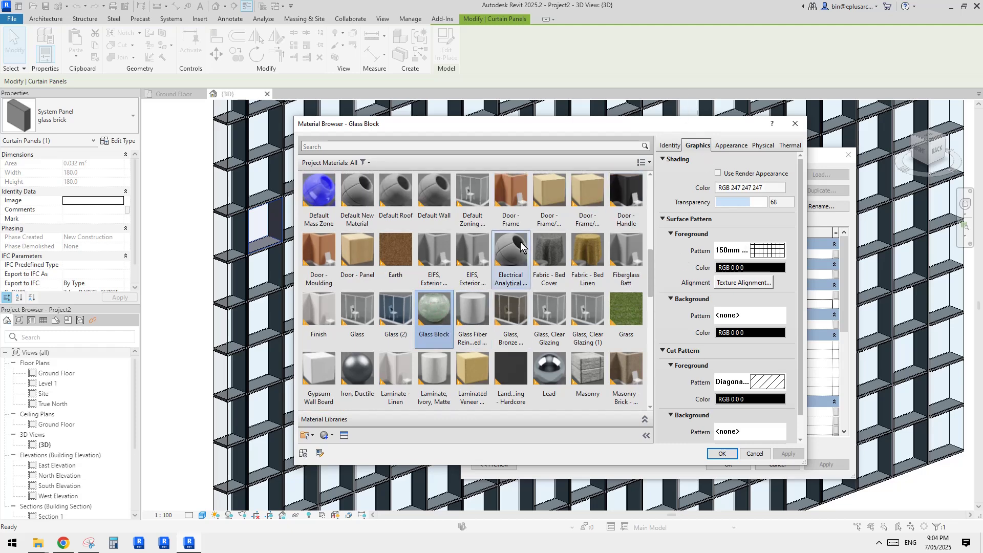
click(765, 250)
click(594, 256)
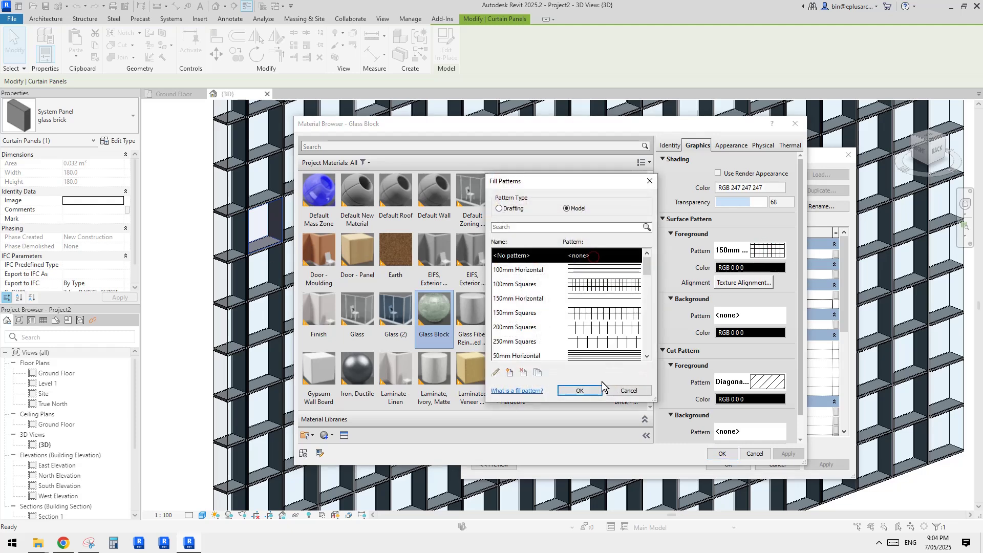
click(588, 390)
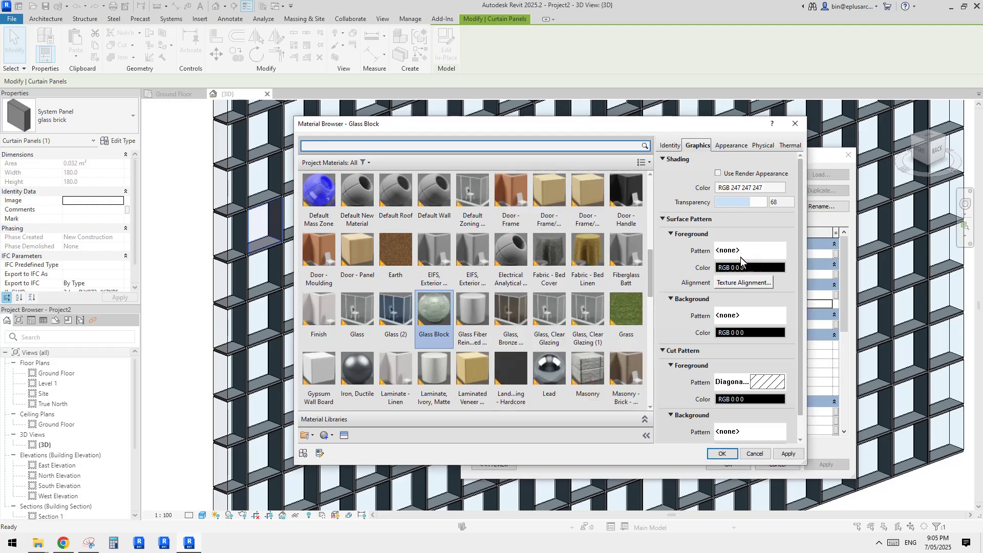
click(725, 454)
click(728, 464)
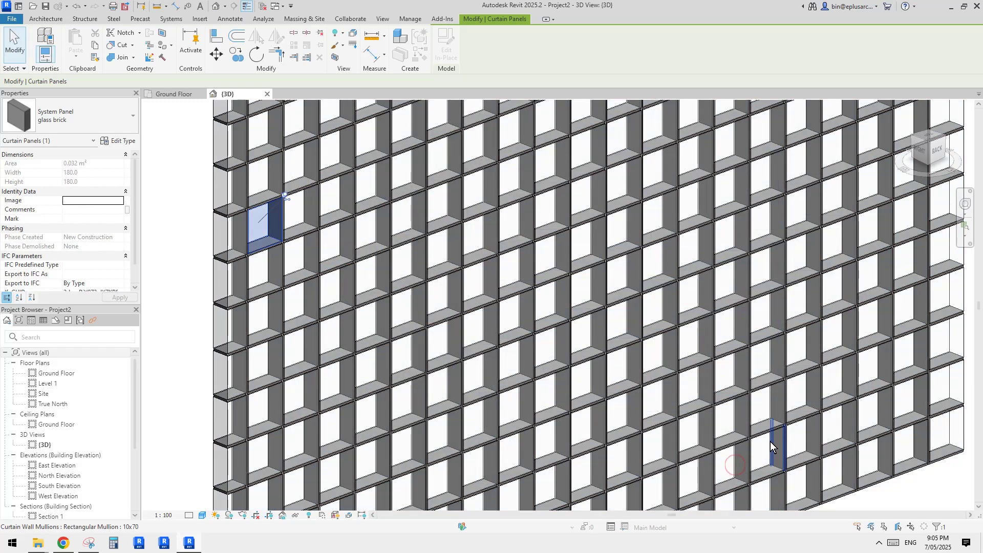
Step: Display the 3D view in the Realistic visual style and examine the glass block wall from different angles
scroll(516, 385, up, 3)
scroll(488, 334, down, 6)
key(Escape)
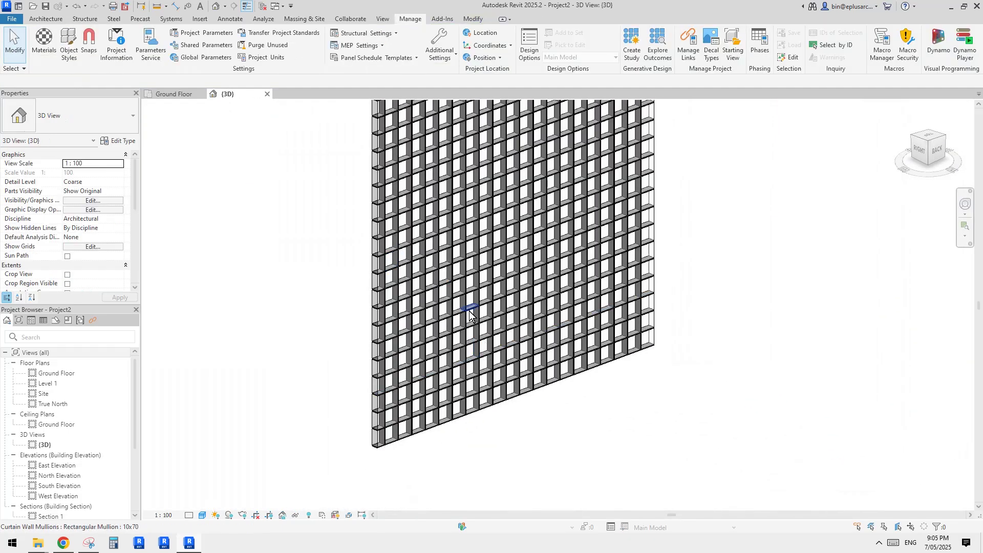
middle_drag(481, 310, 476, 337)
scroll(476, 337, up, 1)
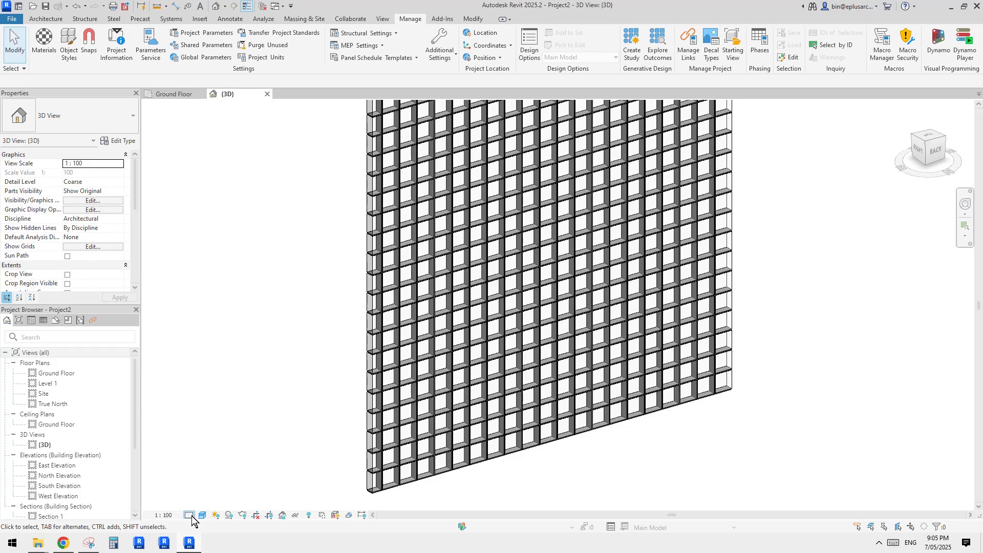
click(189, 515)
click(202, 515)
click(240, 504)
scroll(698, 407, up, 4)
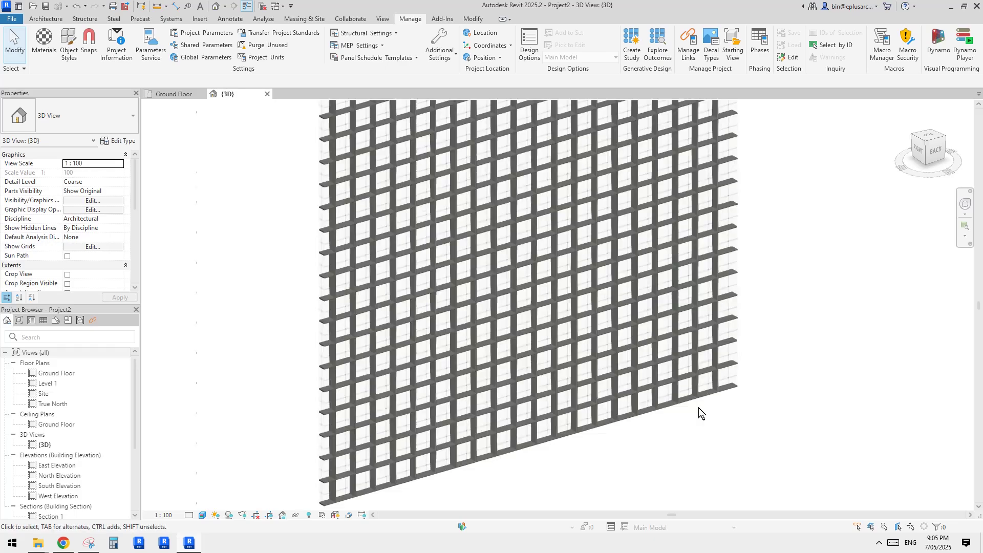
shift+middle_drag(716, 428, 690, 401)
scroll(653, 385, down, 5)
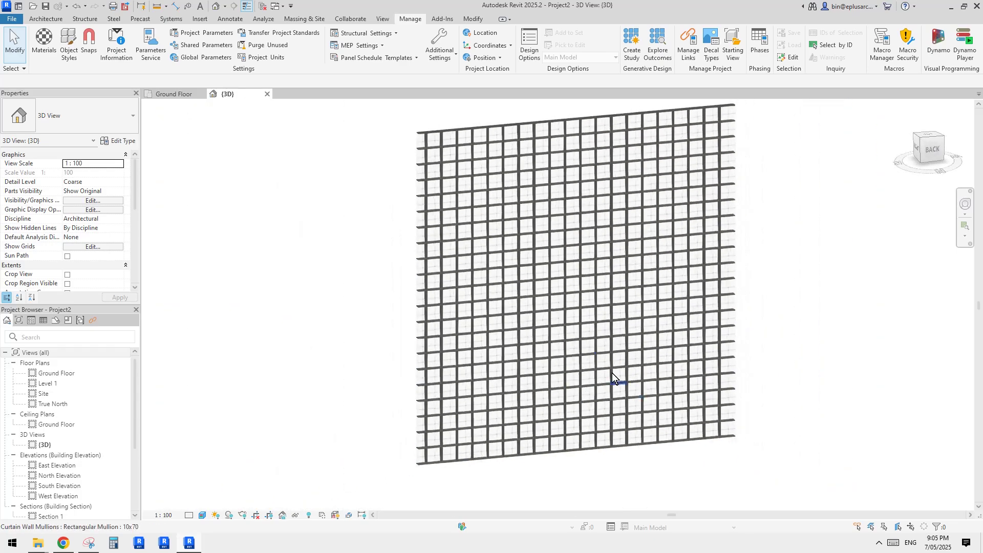
shift+middle_drag(543, 348, 336, 384)
Step: Switch the 3D view to the Hidden Line visual style and view the wall more from the back
click(202, 516)
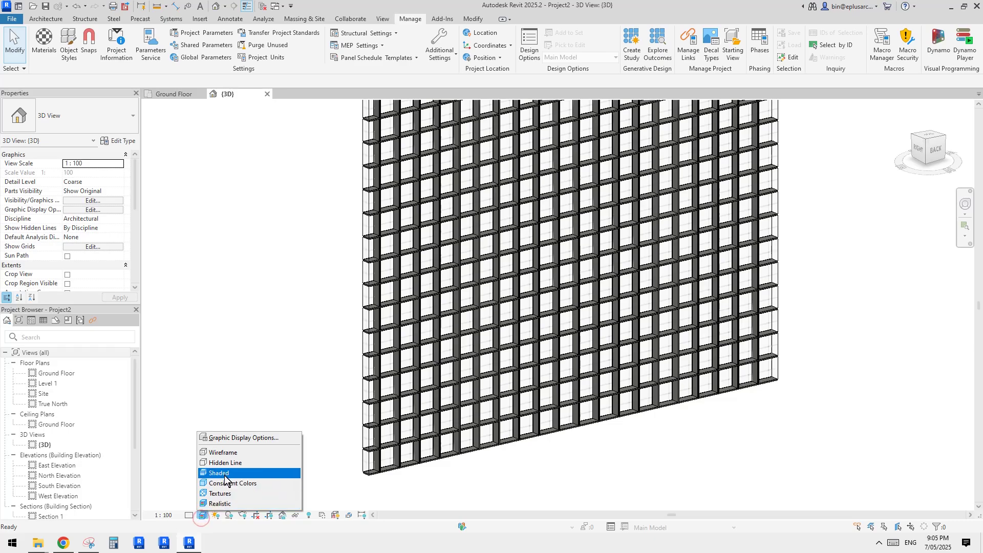
click(229, 463)
shift+middle_drag(530, 413, 509, 416)
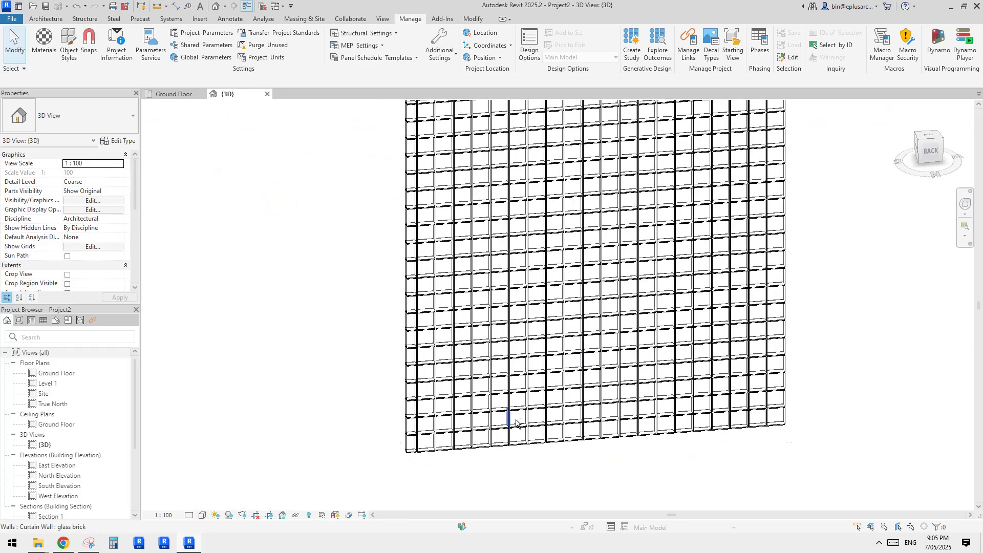
Step: Check the width and height of one glass brick panel in the wall's lowest row
scroll(446, 439, up, 5)
middle_drag(446, 439, 483, 324)
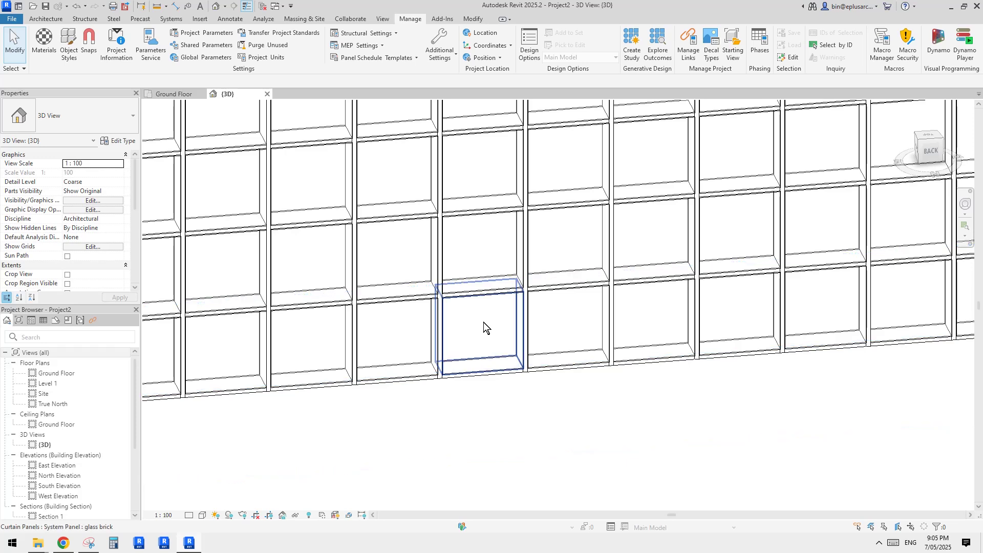
click(483, 322)
scroll(461, 318, up, 2)
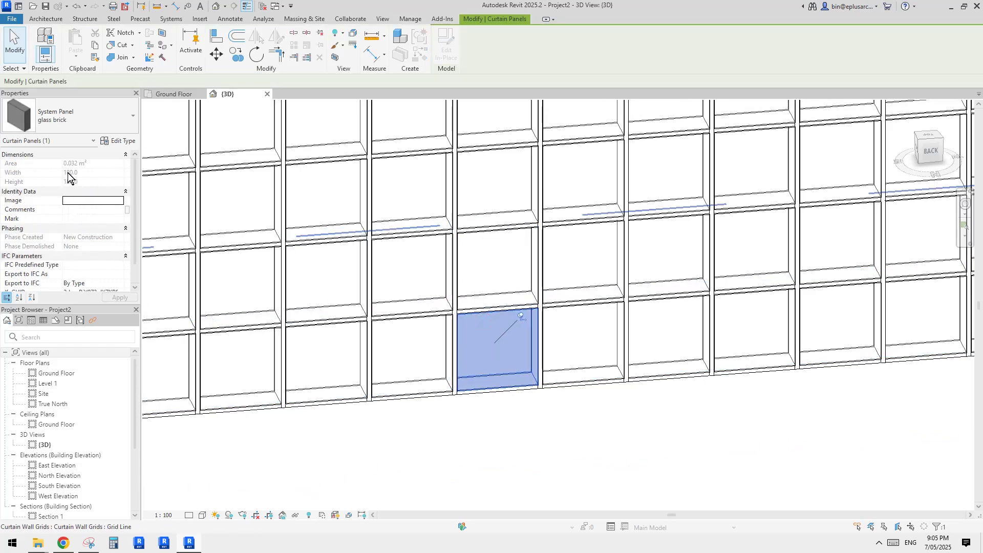
scroll(509, 307, down, 5)
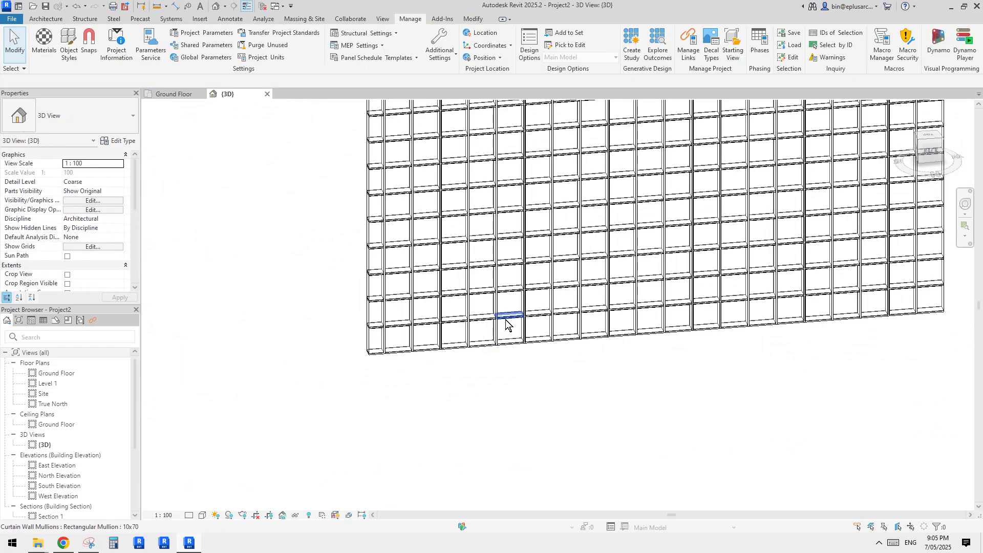
key(Escape)
Step: Turn off Adjust for Mullion Size for both the vertical and horizontal grids of the glass brick wall type
key(Tab)
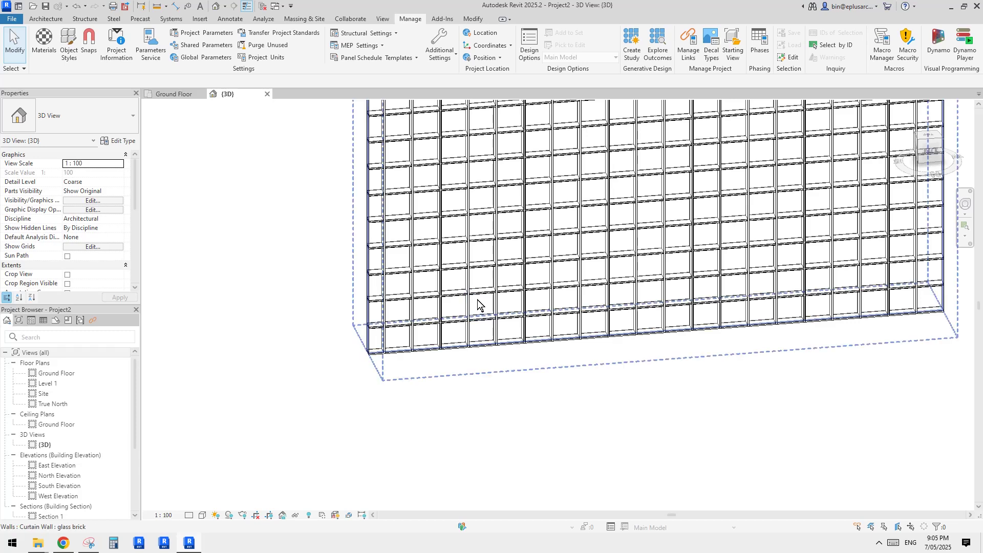
click(478, 302)
click(121, 144)
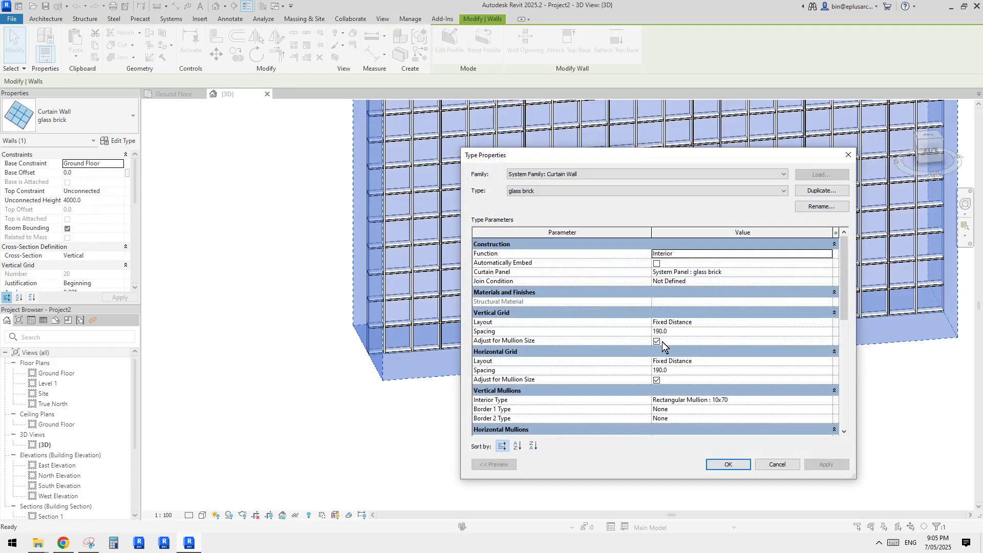
mouse_move(494, 344)
click(657, 341)
click(657, 380)
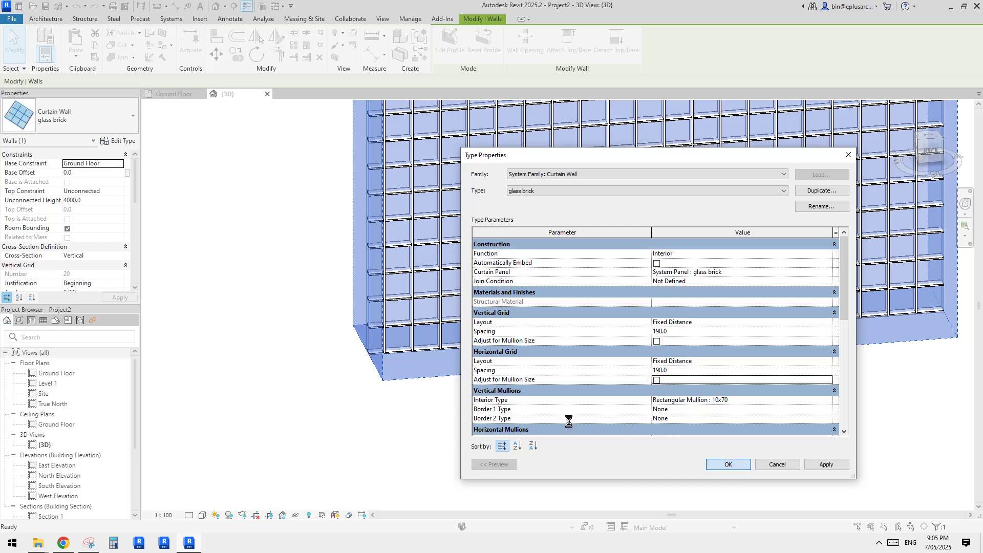
scroll(449, 422, up, 5)
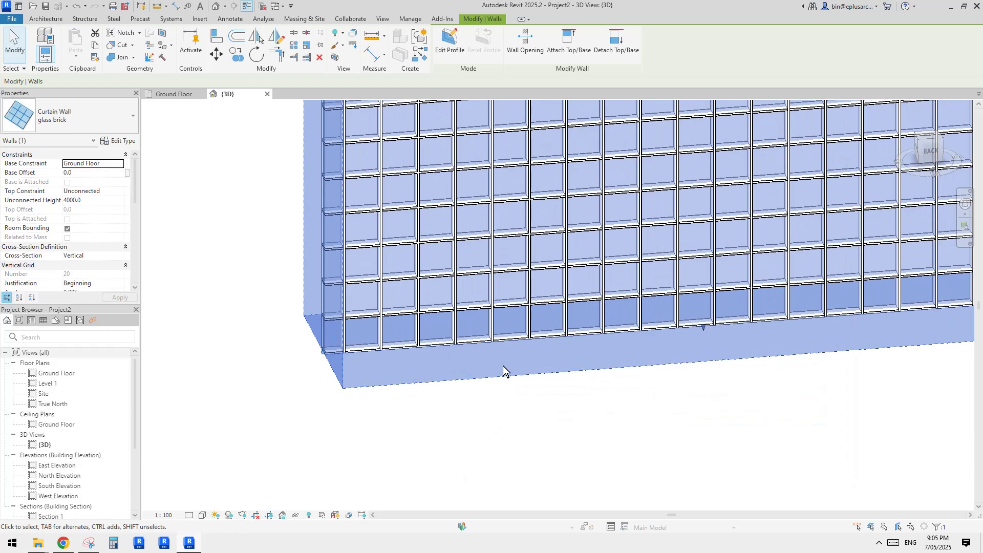
Step: Check the width and height of one glass brick panel in the wall's lower rows
key(Escape)
key(Tab)
click(505, 248)
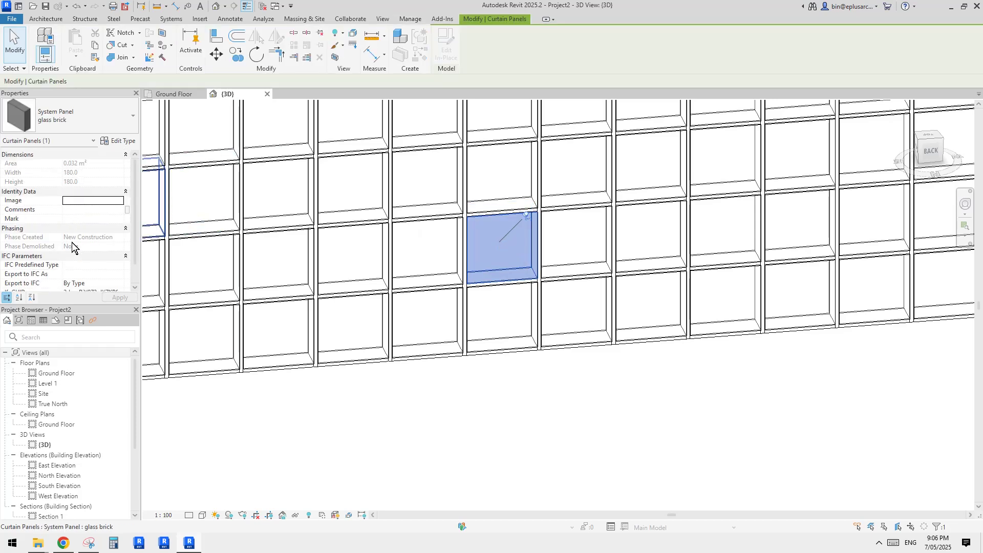
middle_drag(583, 282, 583, 288)
key(Escape)
scroll(563, 287, down, 6)
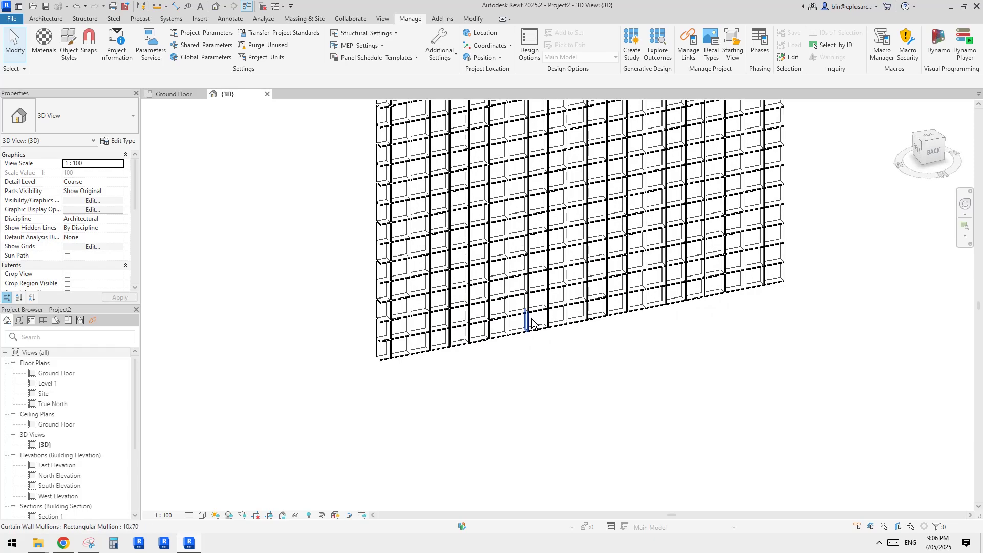
Step: Shorten the glass brick wall to about 1700 mm long by moving one of its ends inward
click(518, 301)
middle_drag(614, 325, 554, 364)
scroll(588, 334, down, 6)
scroll(545, 355, up, 5)
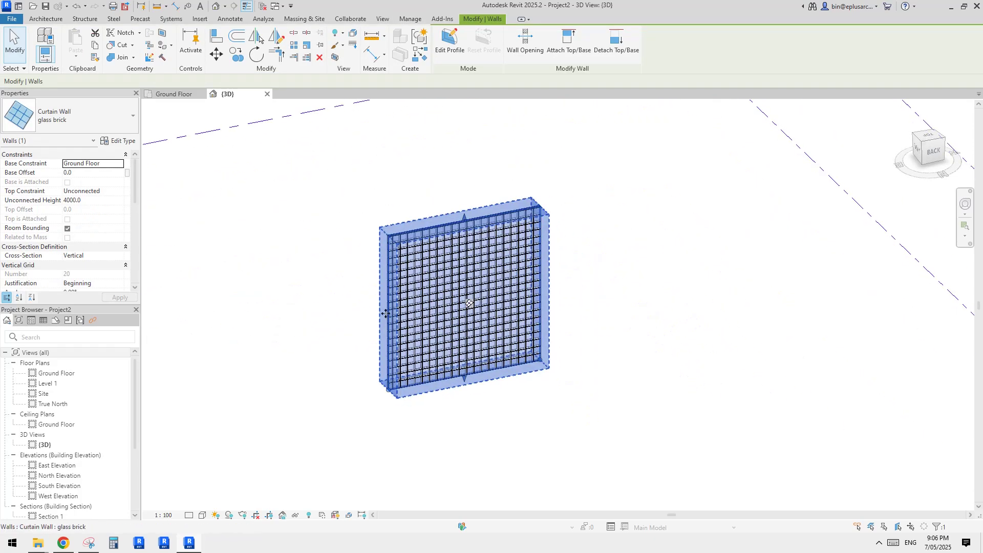
scroll(507, 321, up, 3)
middle_drag(522, 343, 569, 362)
drag(576, 360, 445, 393)
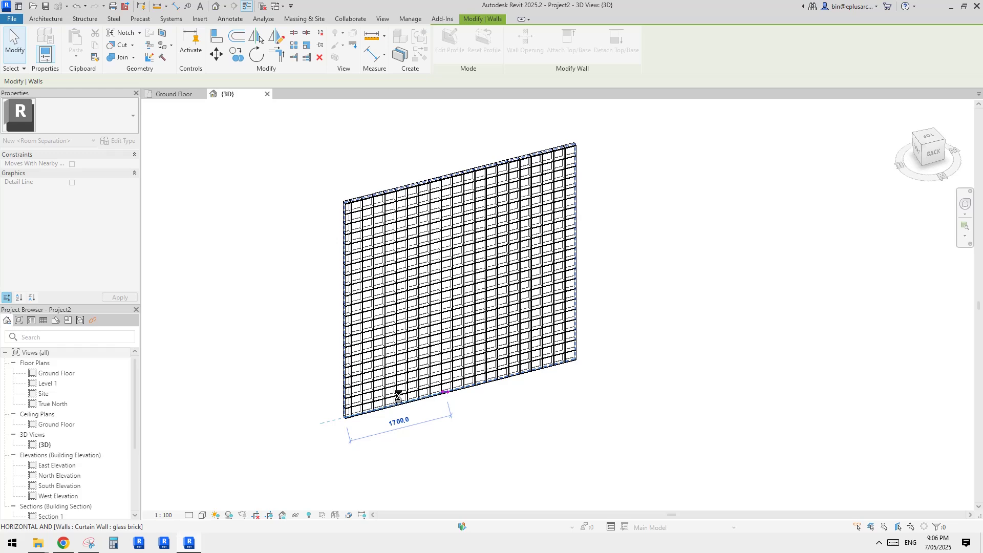
scroll(413, 373, up, 5)
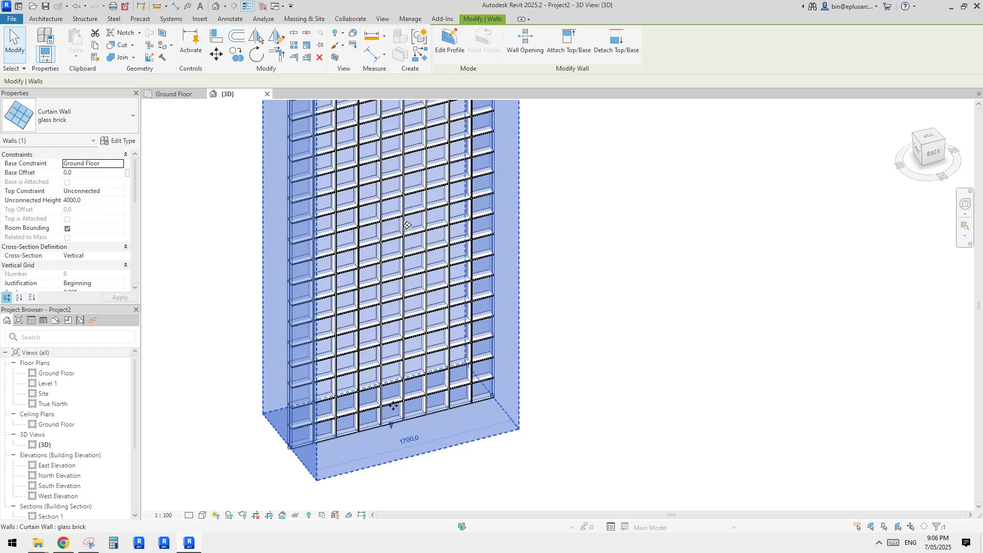
Step: Check the width and height of a single glass brick panel in the shortened wall
key(Escape)
scroll(497, 338, up, 1)
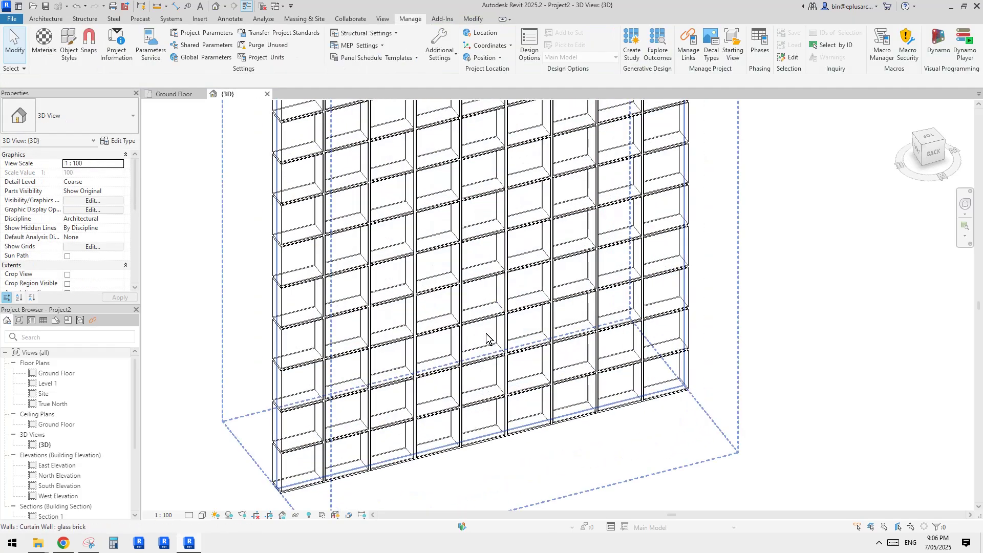
key(Tab)
click(485, 335)
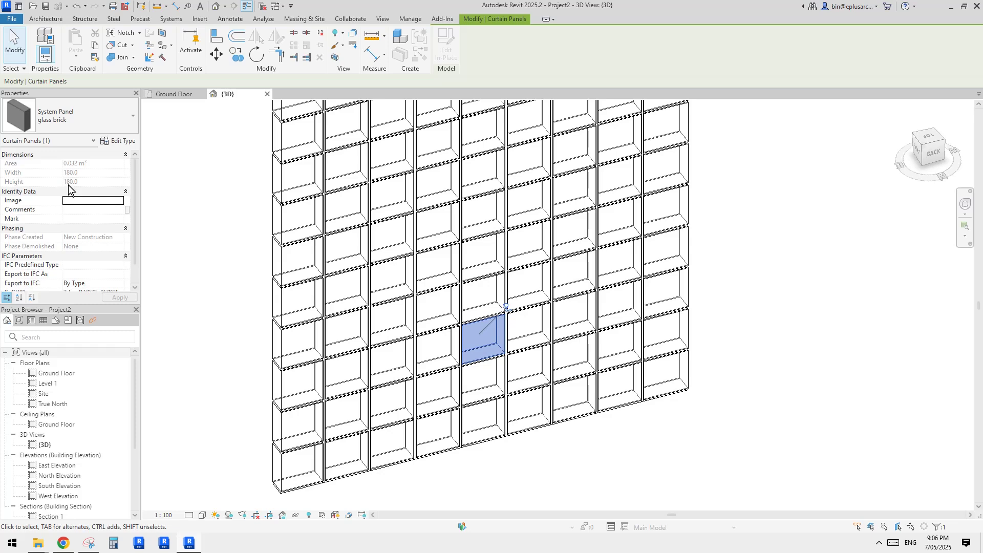
key(Escape)
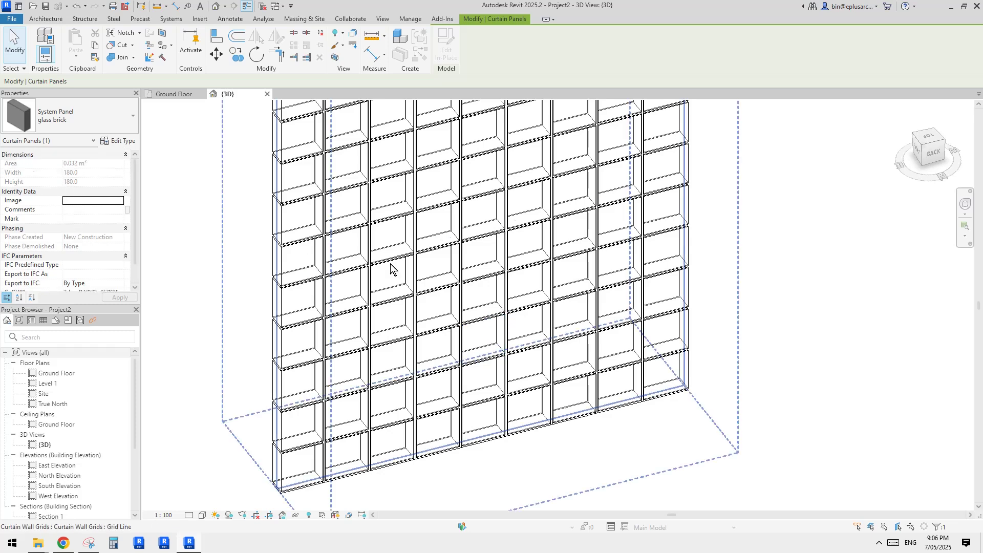
Step: Turn on Adjust for Mullion Size for both the vertical and horizontal grids of the glass brick wall type
click(435, 306)
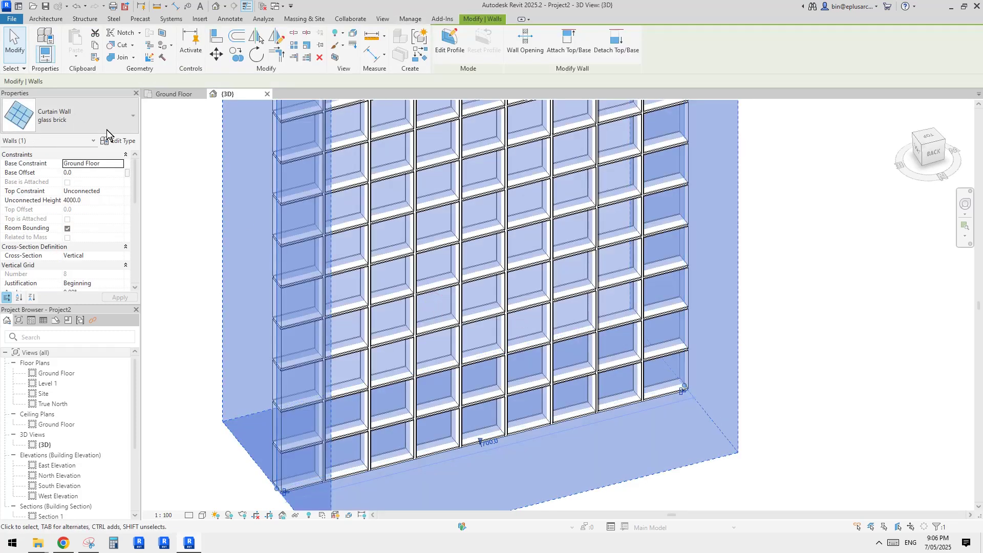
click(120, 142)
click(657, 341)
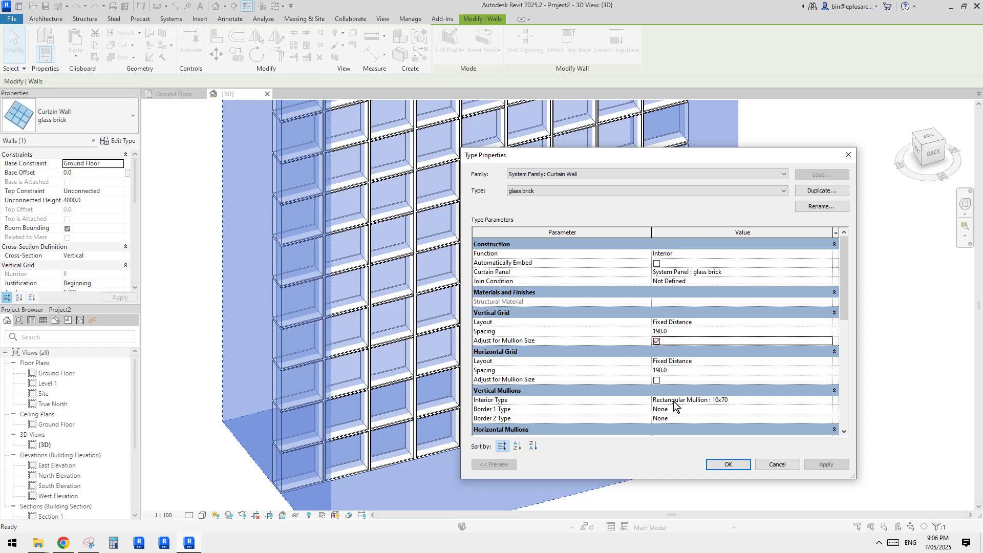
click(657, 381)
click(825, 466)
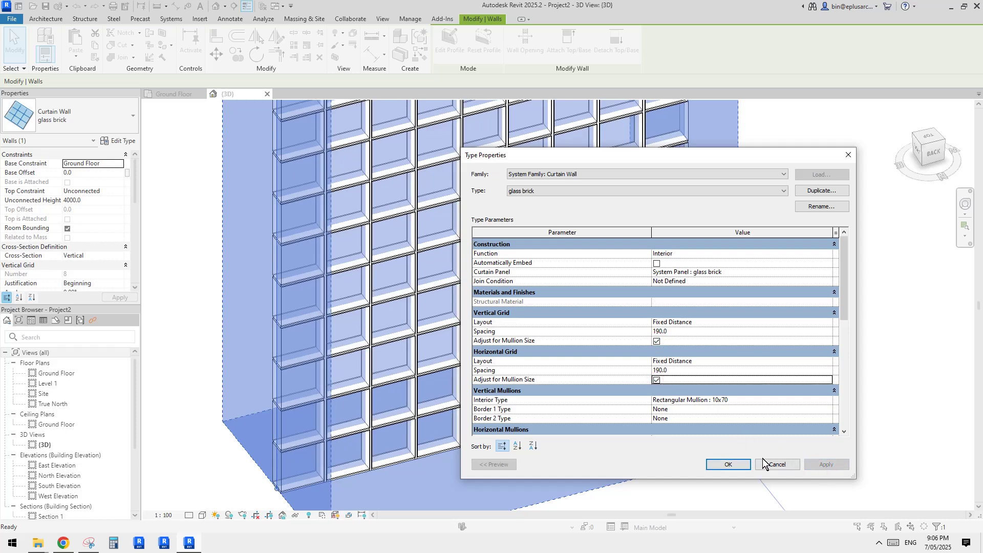
click(736, 464)
Step: Check one glass brick panel's width and height with the mullion size adjustment applied
click(430, 351)
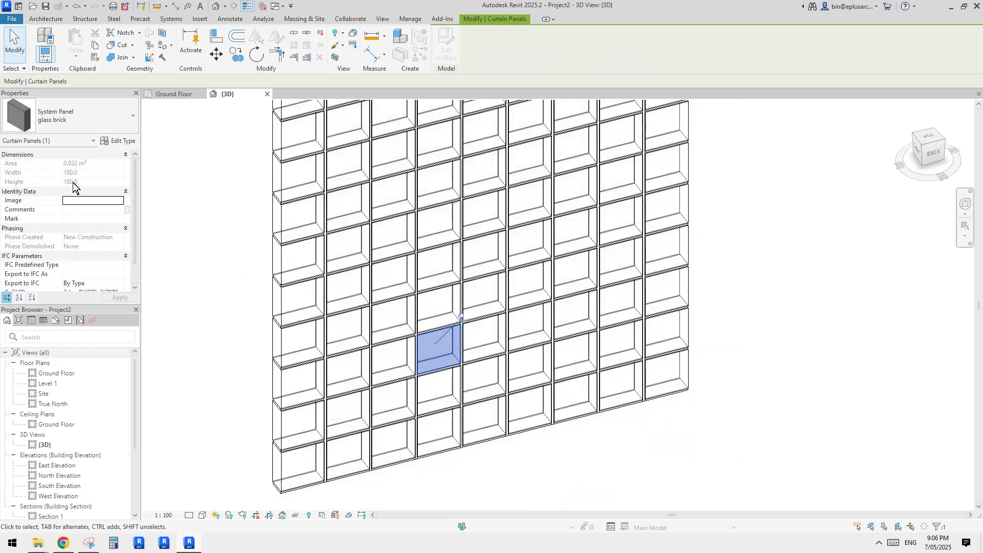
shift+middle_drag(533, 313, 553, 308)
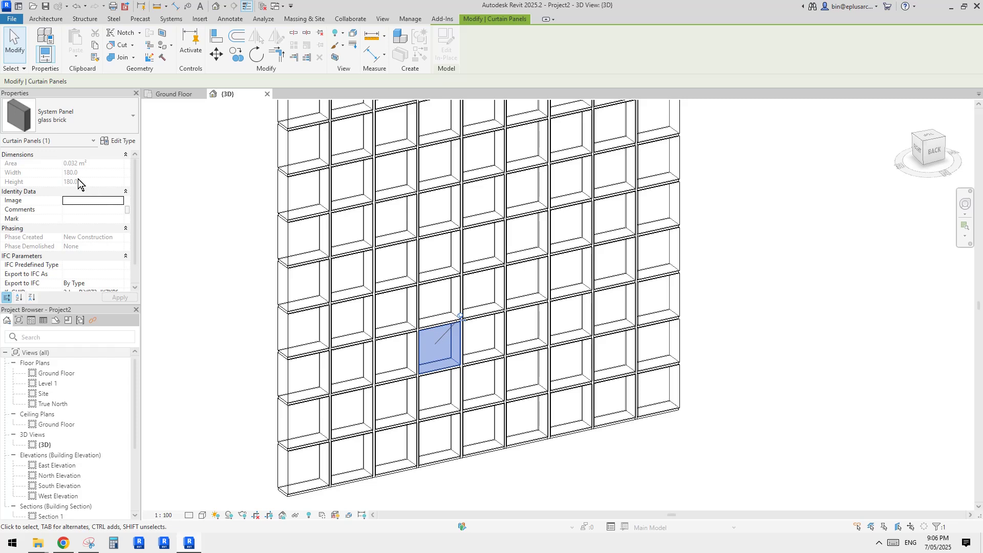
scroll(490, 313, up, 1)
click(230, 368)
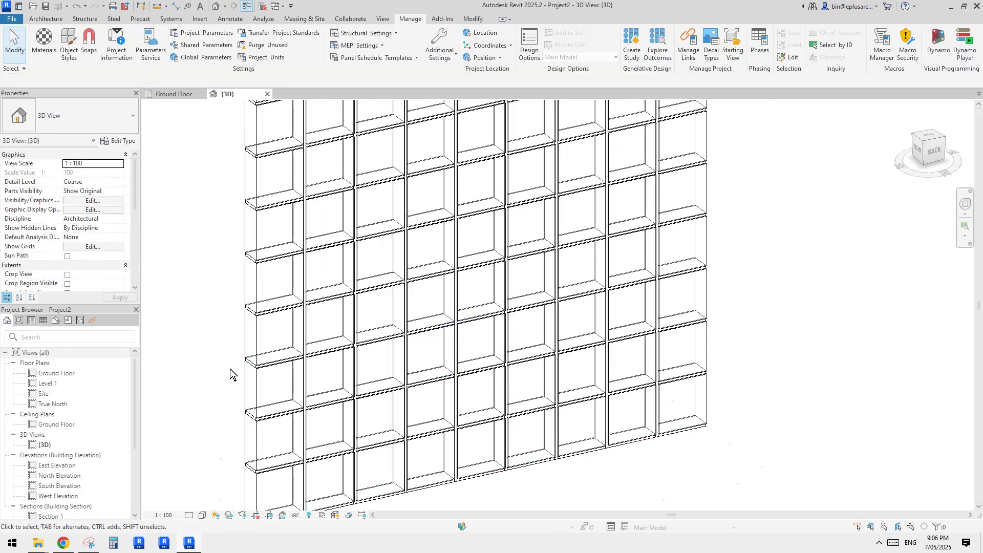
scroll(417, 322, down, 8)
middle_drag(420, 325, 426, 339)
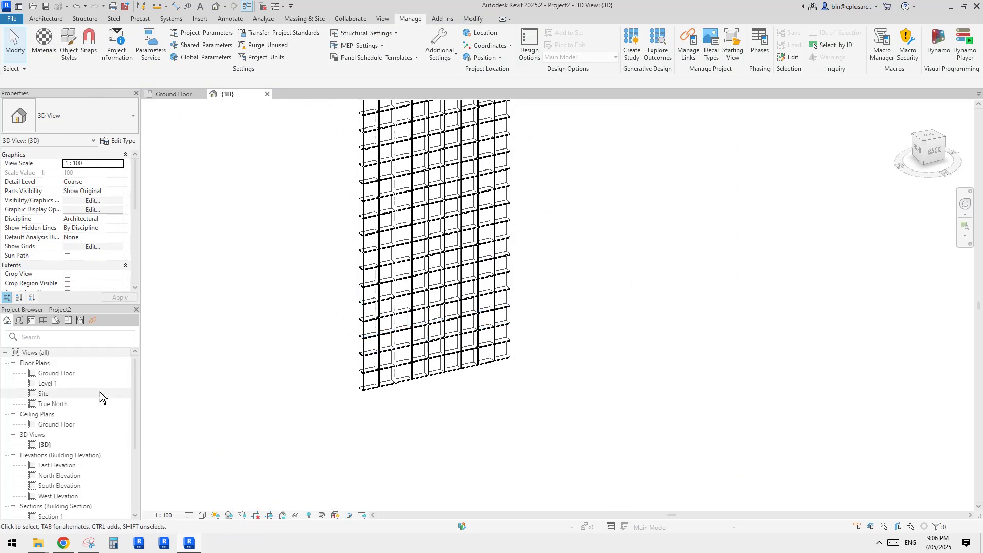
Step: Open the South Elevation and add an aligned dimension for one glass brick panel's height beside the wall
double_click(51, 485)
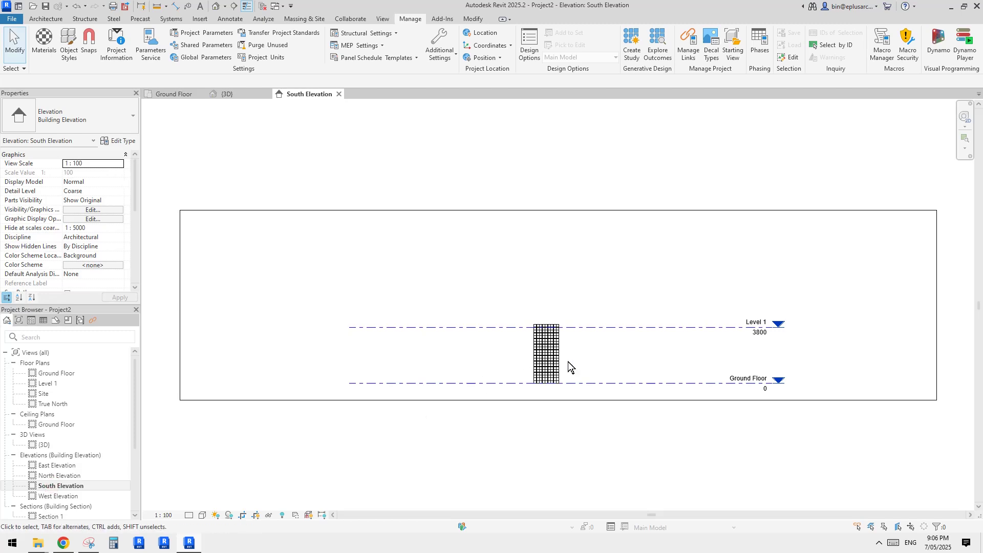
scroll(543, 348, up, 10)
key(i)
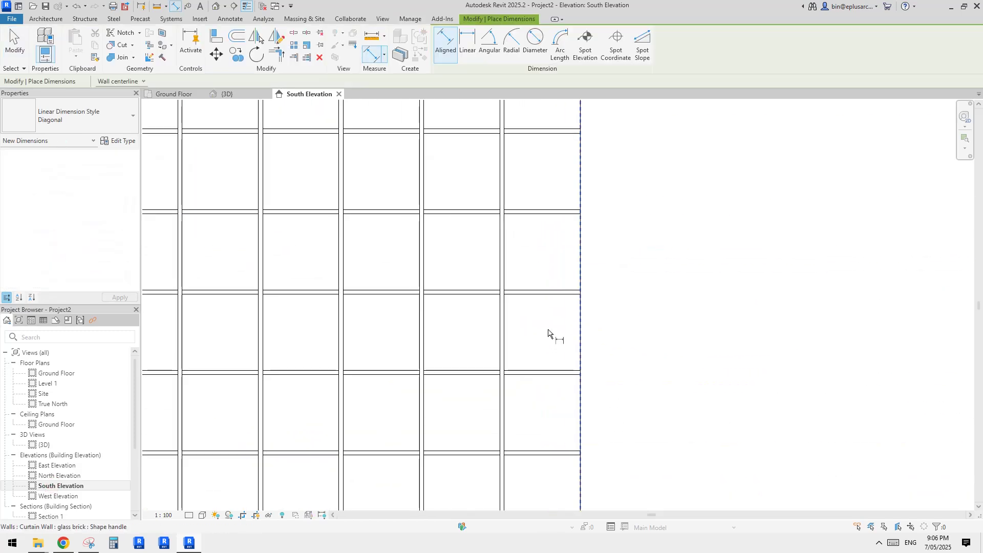
click(536, 296)
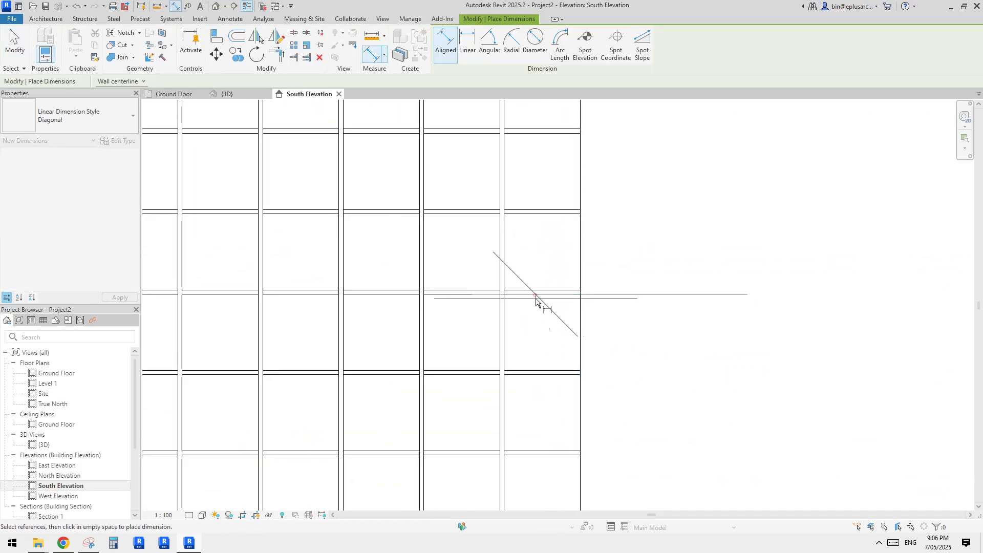
click(557, 371)
scroll(589, 369, down, 5)
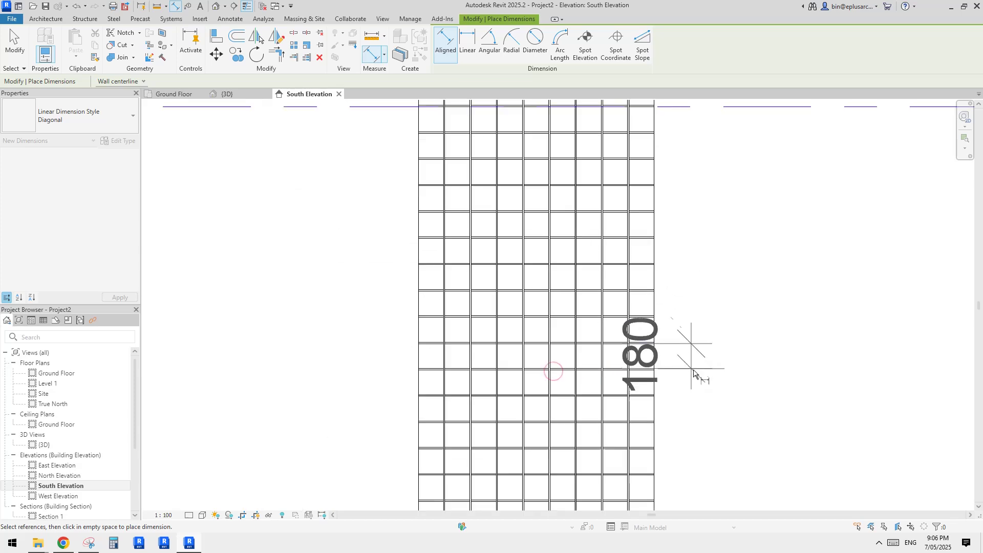
Step: Add an aligned dimension for the width of one glass brick panel in the elevation
scroll(544, 367, up, 2)
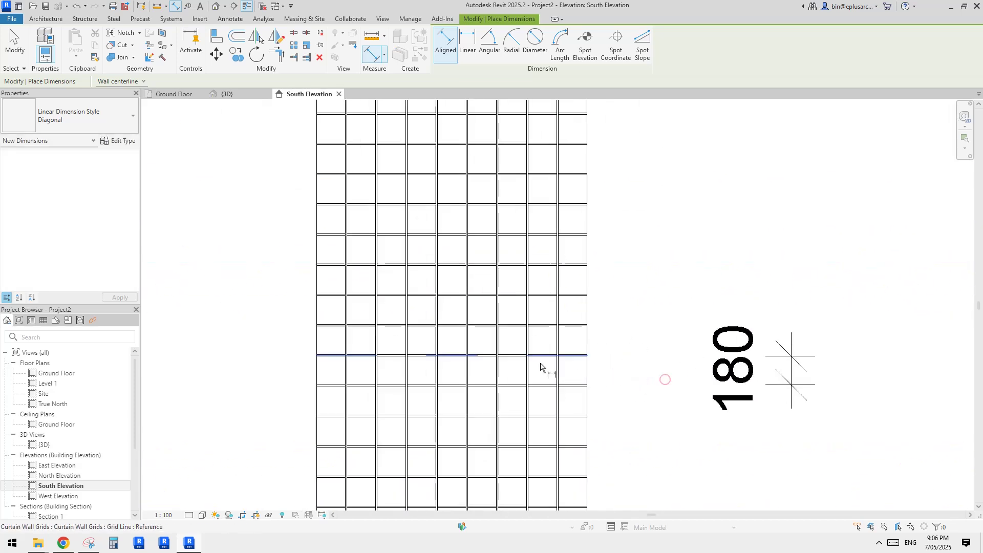
scroll(549, 345, up, 4)
click(512, 324)
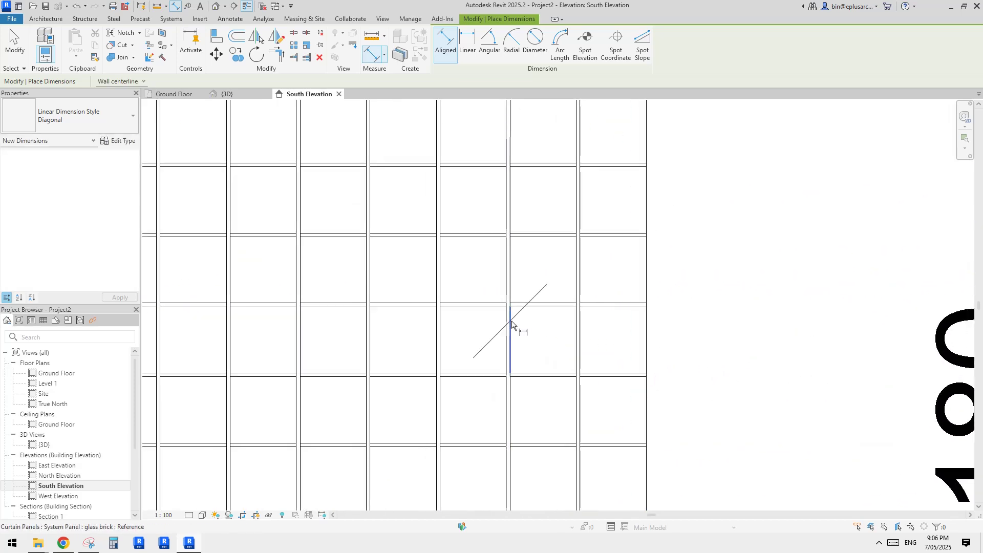
click(575, 326)
scroll(570, 343, down, 3)
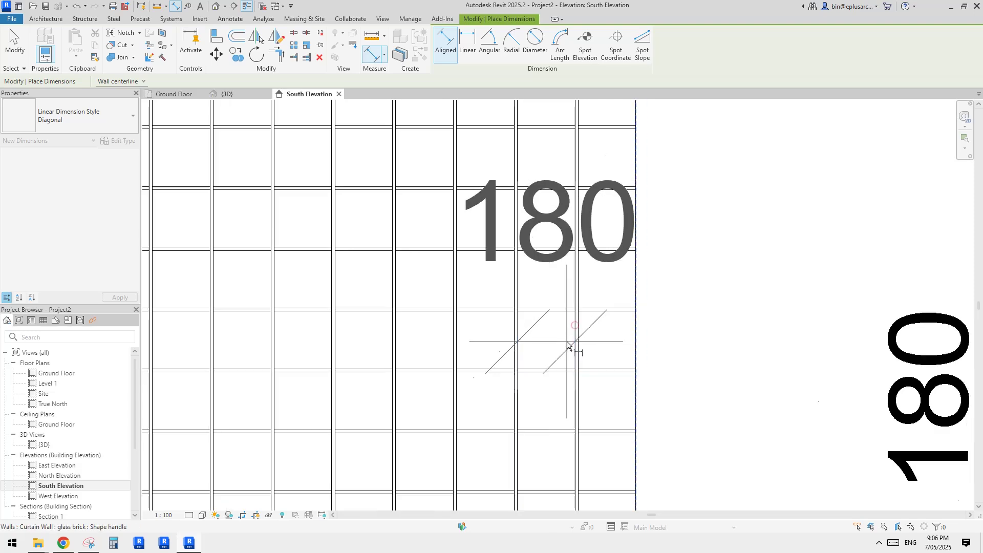
click(693, 246)
key(Escape)
key(Escape)
scroll(605, 299, down, 2)
scroll(605, 301, down, 1)
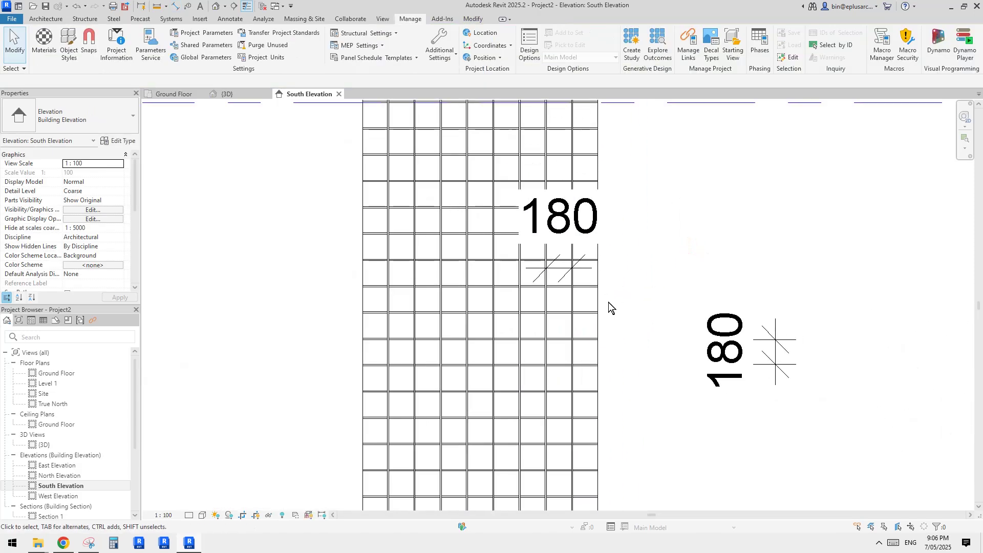
Step: Turn off Adjust for Mullion Size for both grids of the wall type and compare the two panel dimensions
scroll(499, 326, down, 2)
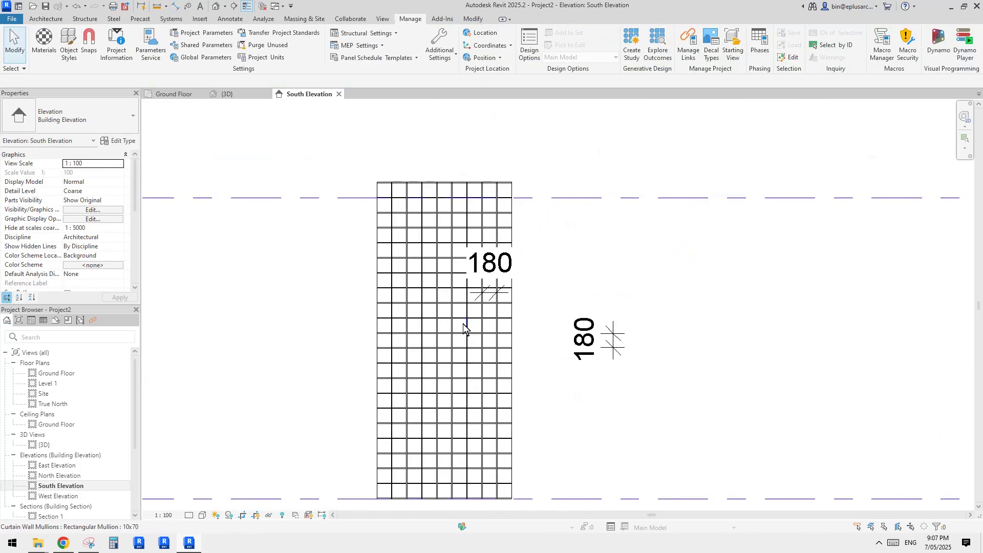
click(416, 310)
click(117, 141)
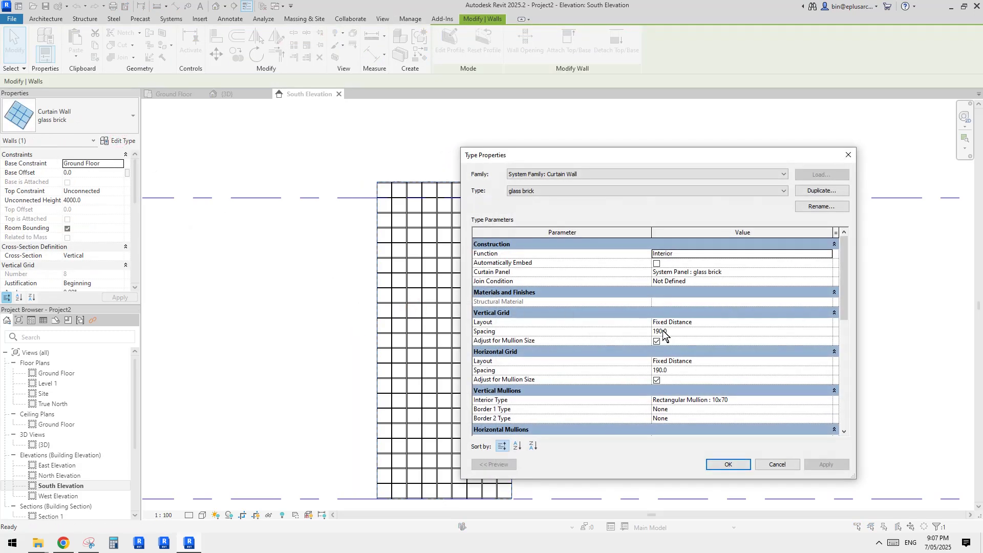
click(657, 341)
click(657, 380)
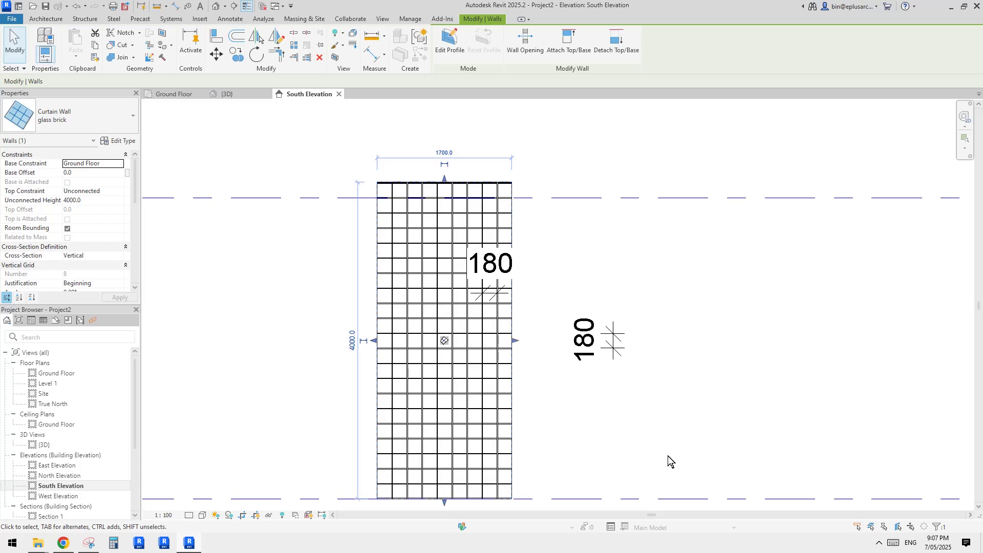
scroll(484, 305, up, 4)
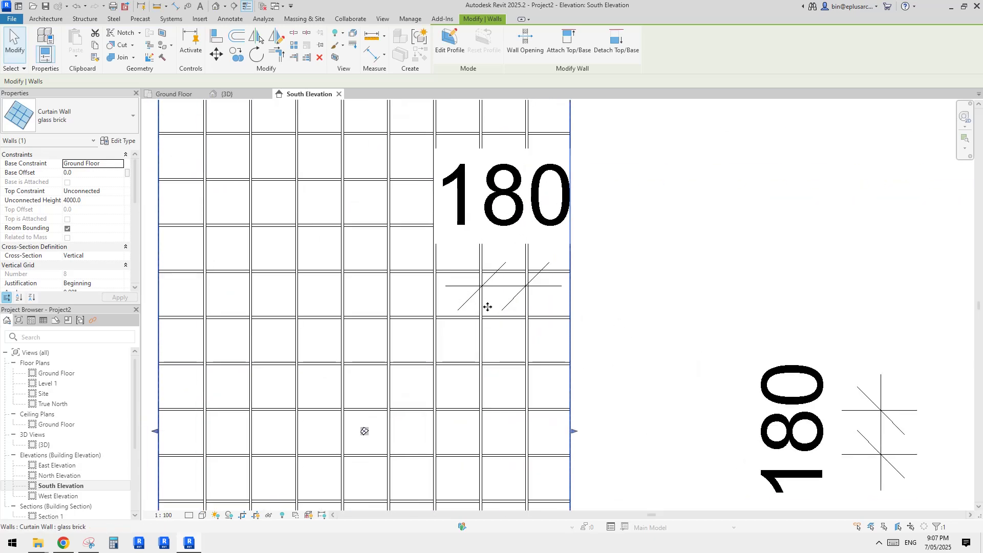
scroll(495, 310, down, 2)
scroll(491, 318, down, 1)
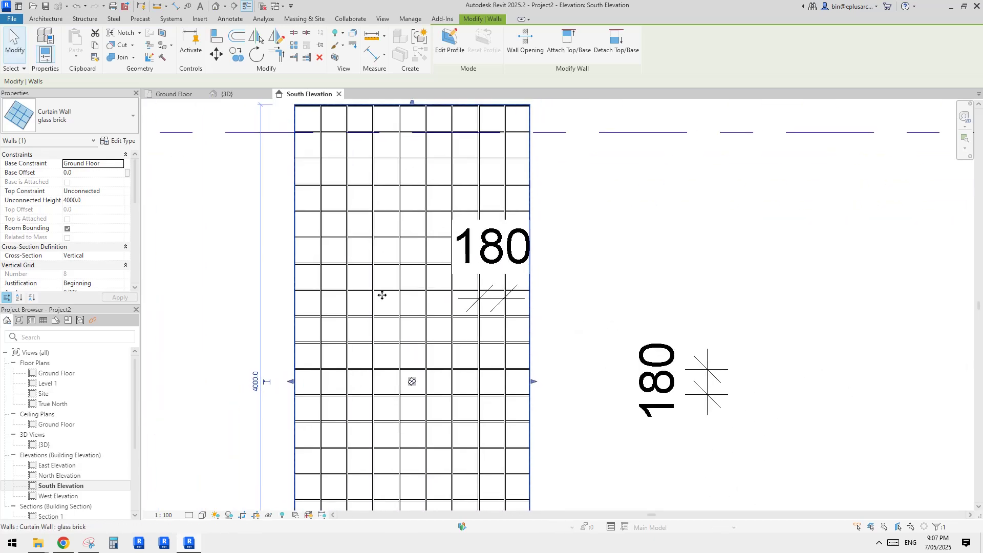
Step: Turn on Adjust for Mullion Size and set the spacing to 200 for the wall type's vertical and horizontal grids
click(121, 143)
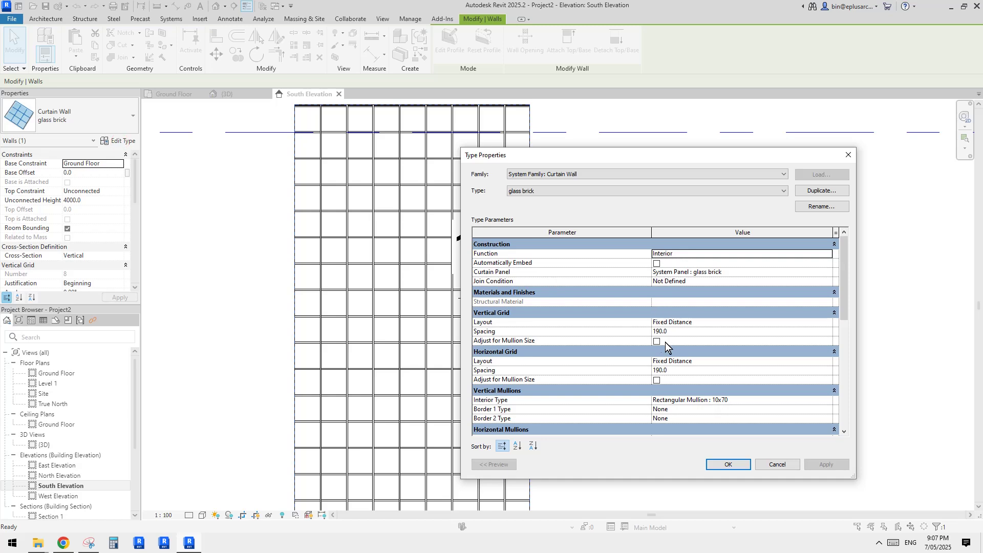
click(657, 342)
click(657, 380)
click(681, 331)
text(20)
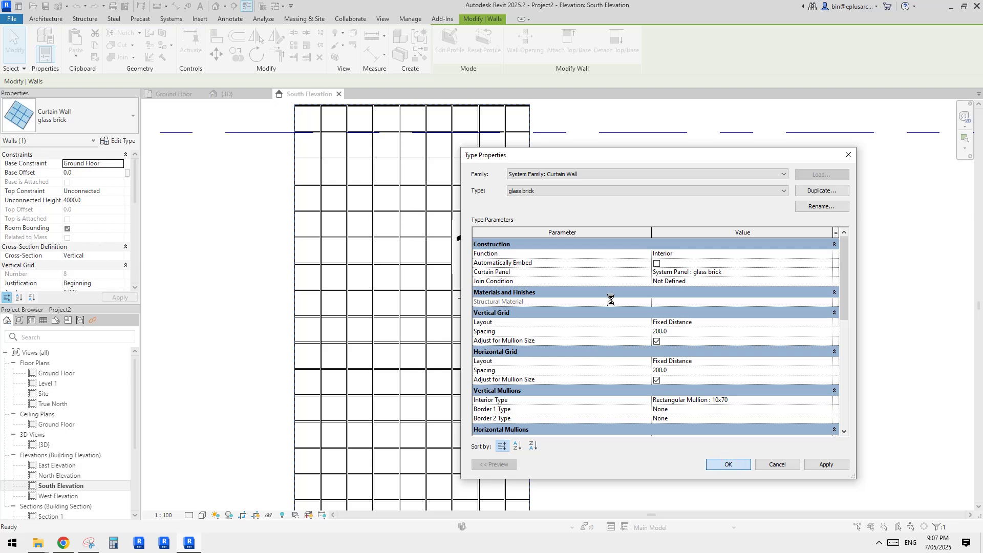
scroll(594, 295, down, 1)
middle_drag(615, 305, 558, 269)
click(563, 289)
scroll(541, 326, down, 1)
middle_drag(541, 328, 564, 271)
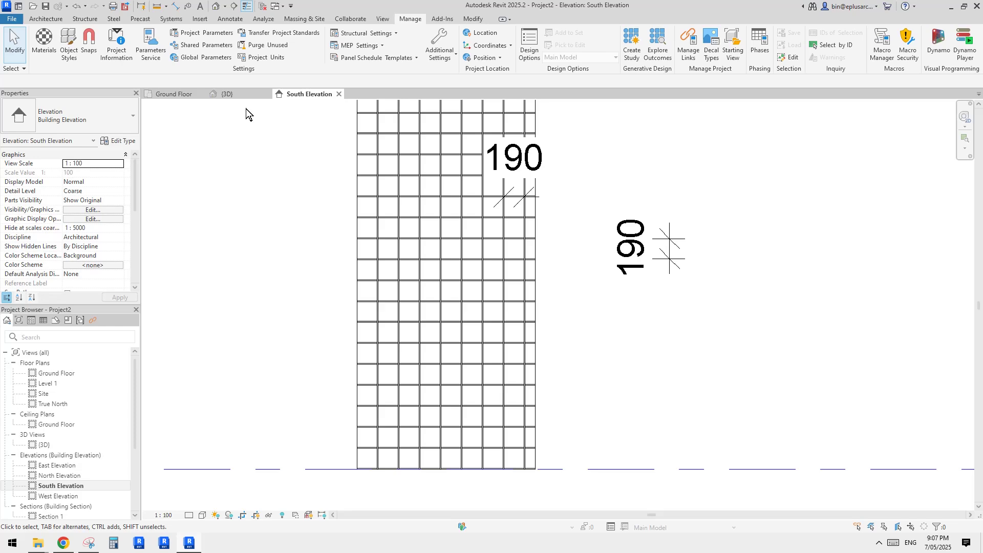
Step: Return to the 3D view and check the width and height of one glass brick panel
click(216, 6)
middle_drag(473, 243, 456, 327)
scroll(472, 318, up, 1)
scroll(462, 311, up, 1)
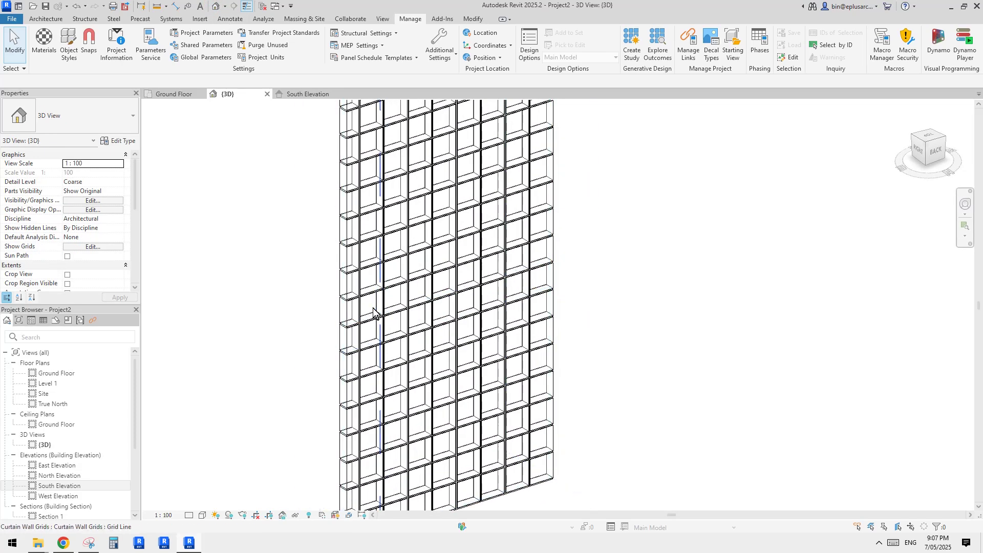
middle_drag(391, 354, 396, 337)
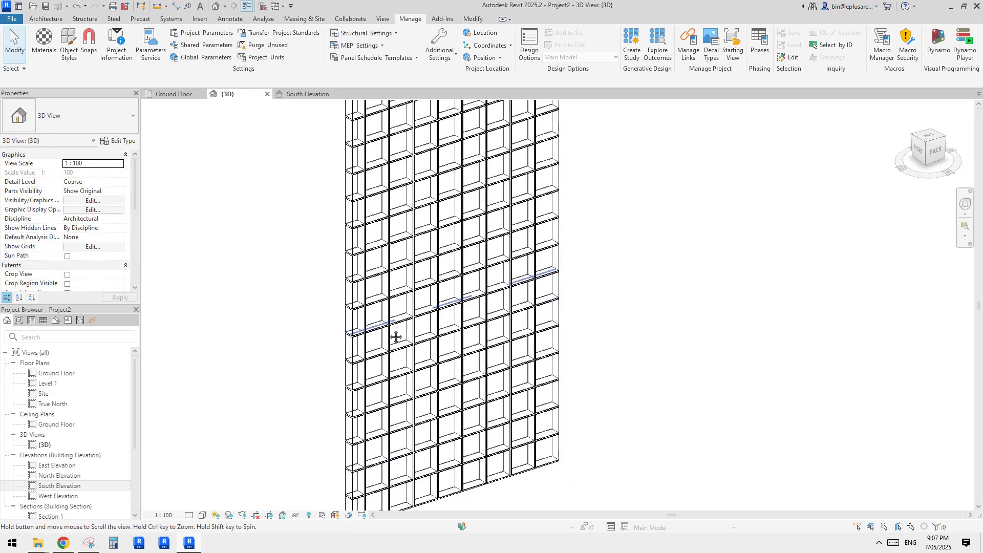
click(427, 331)
scroll(425, 330, up, 3)
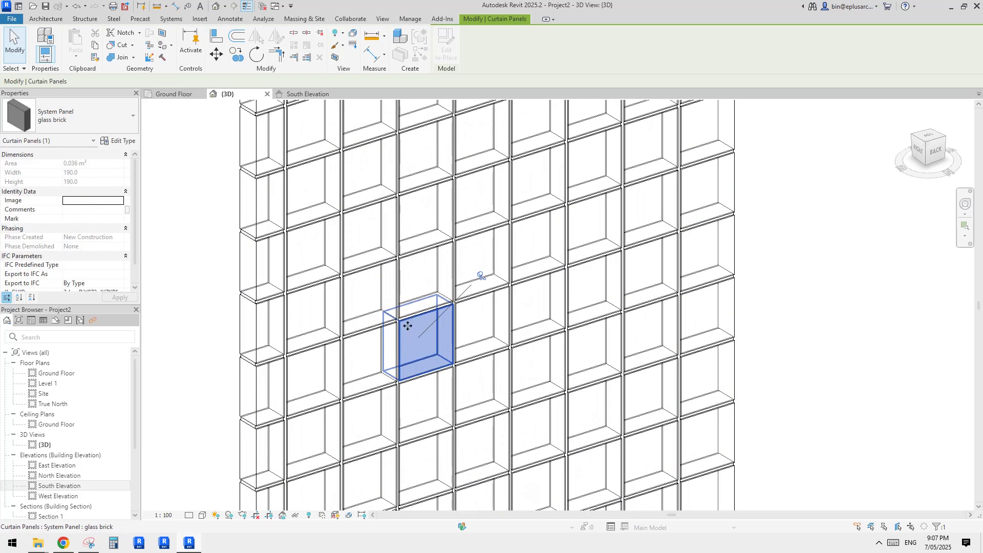
scroll(410, 331, down, 1)
key(Escape)
scroll(418, 337, down, 3)
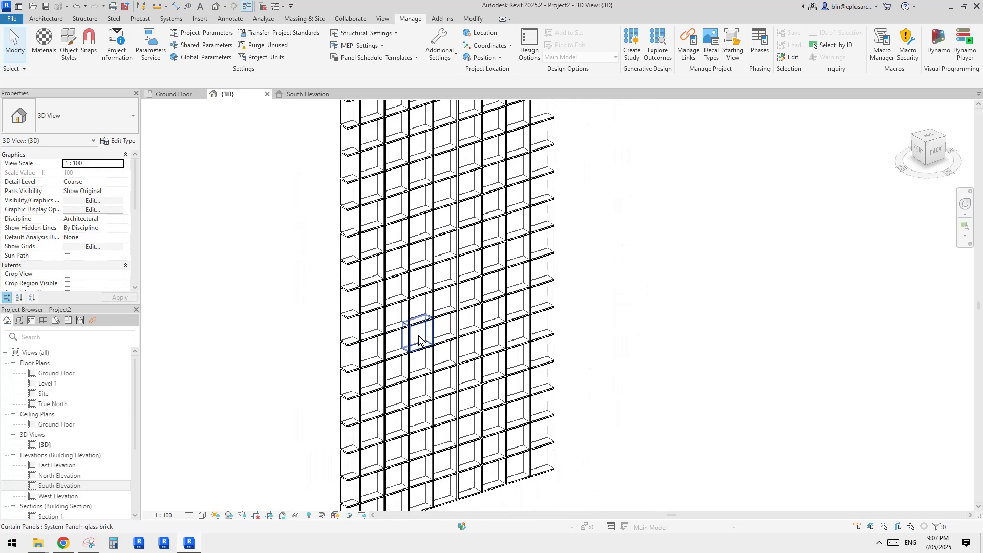
Step: Examine the glass brick curtain wall's grid and mullions from several angles in the 3D view
scroll(419, 336, down, 1)
scroll(418, 330, down, 1)
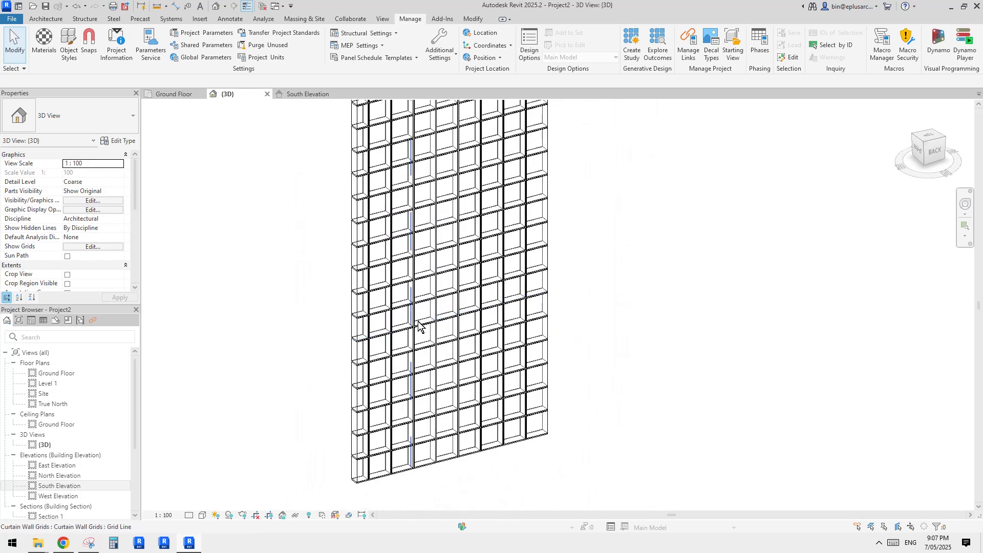
middle_drag(418, 321, 427, 343)
scroll(403, 352, up, 1)
scroll(403, 352, down, 1)
scroll(523, 267, down, 1)
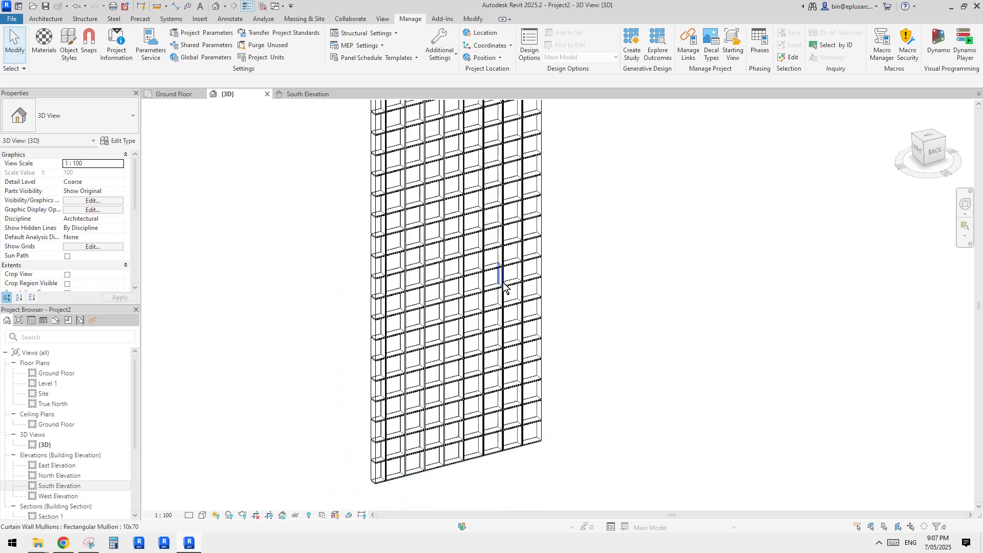
middle_drag(503, 285, 498, 295)
click(540, 256)
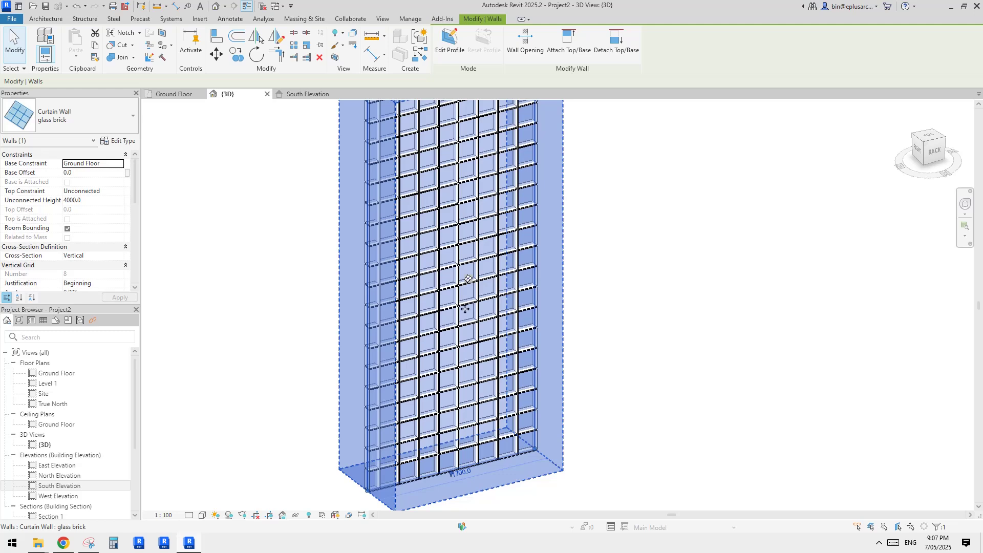
middle_drag(465, 311, 406, 312)
click(506, 328)
shift+middle_drag(503, 330, 287, 306)
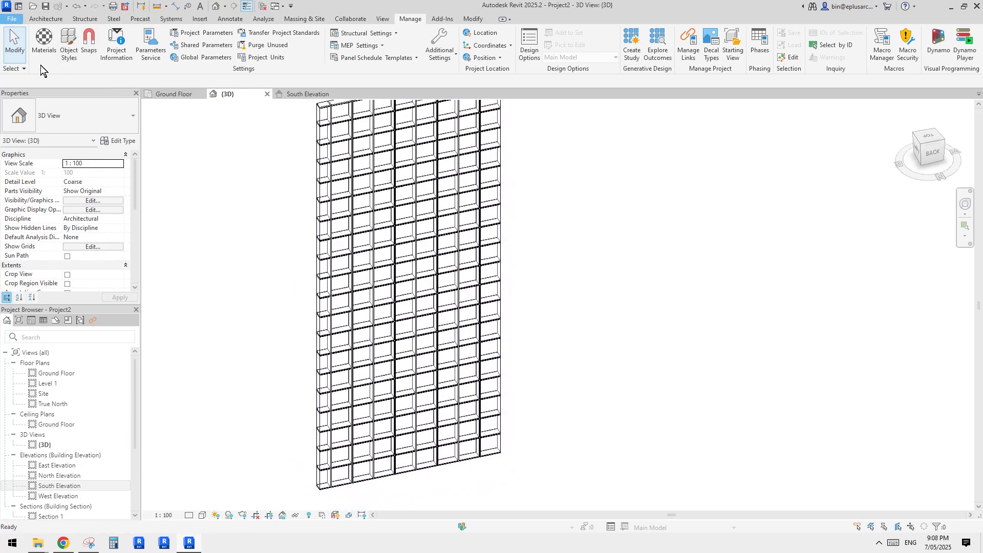
Step: Create a new family from the Metric Curtain Wall Panel.rft template
key(alt+f)
mouse_move(56, 66)
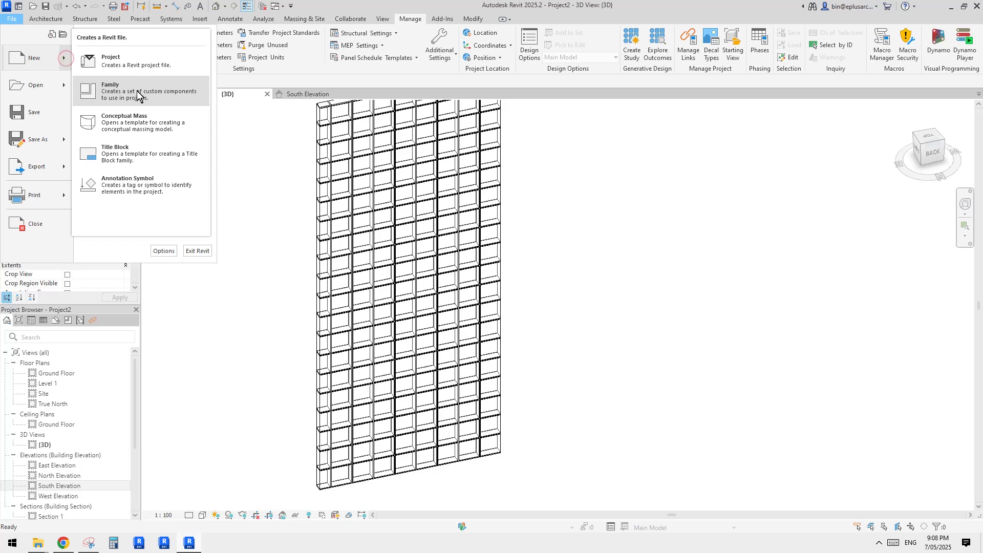
click(151, 98)
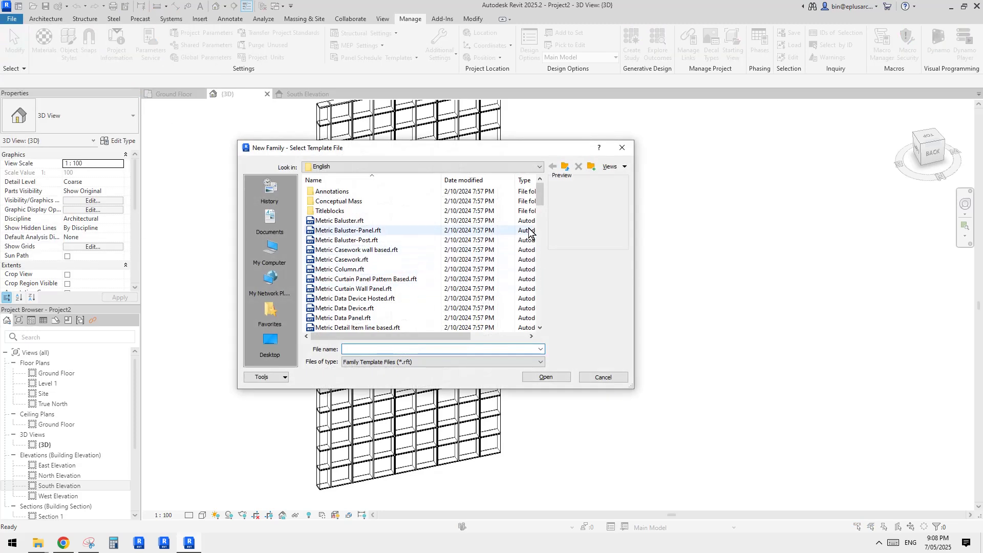
click(369, 288)
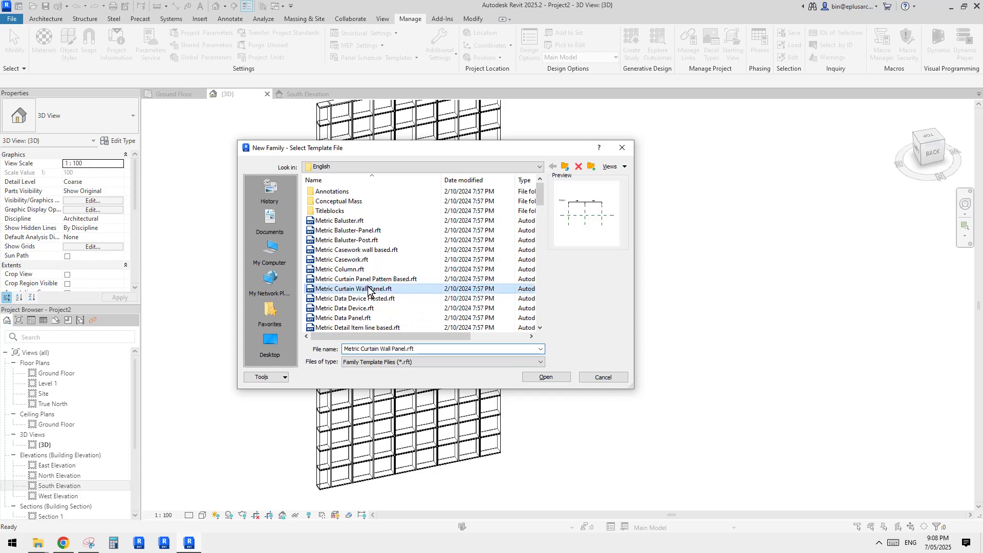
click(543, 377)
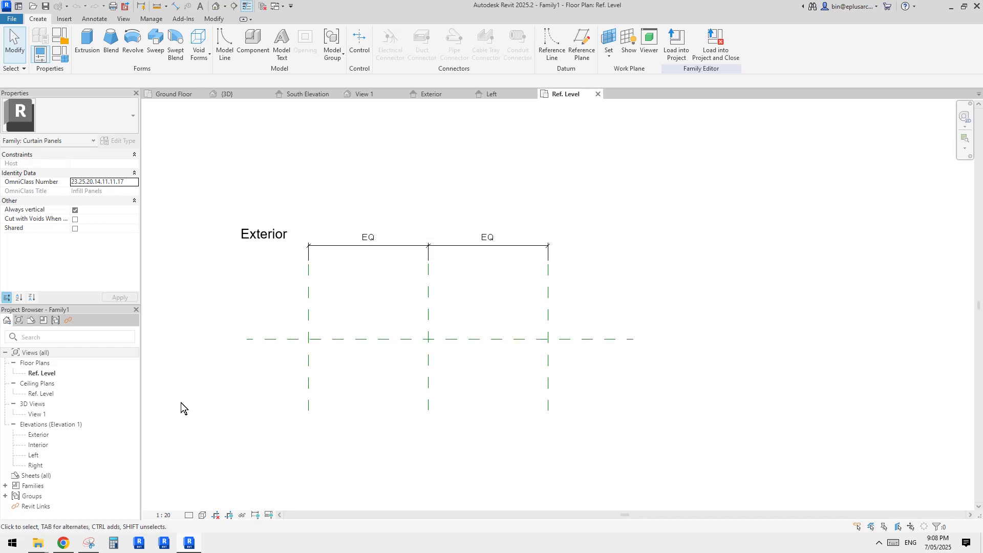
Step: In the Exterior elevation, move the Right reference plane to about 800 mm from the centre plane and lower the top reference plane
double_click(37, 435)
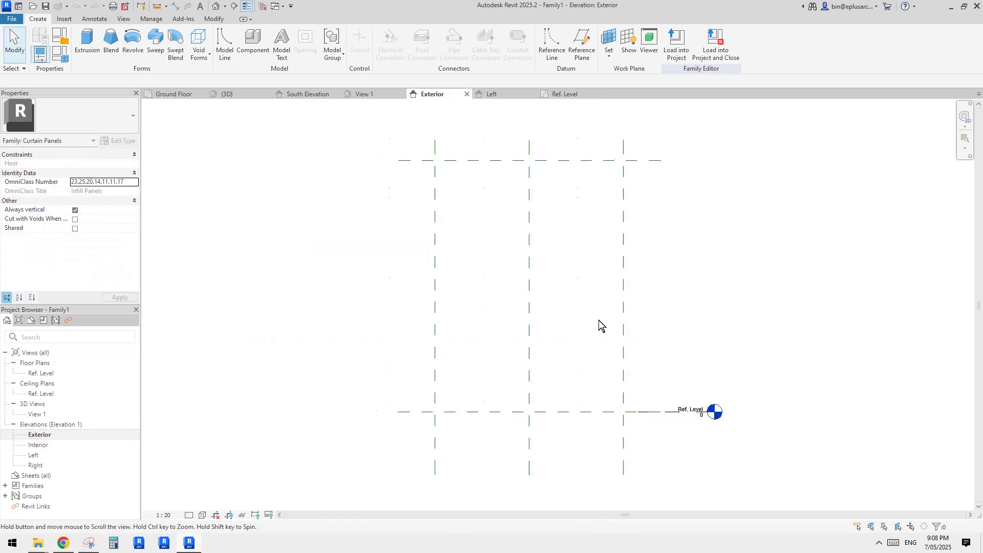
middle_drag(599, 326, 542, 332)
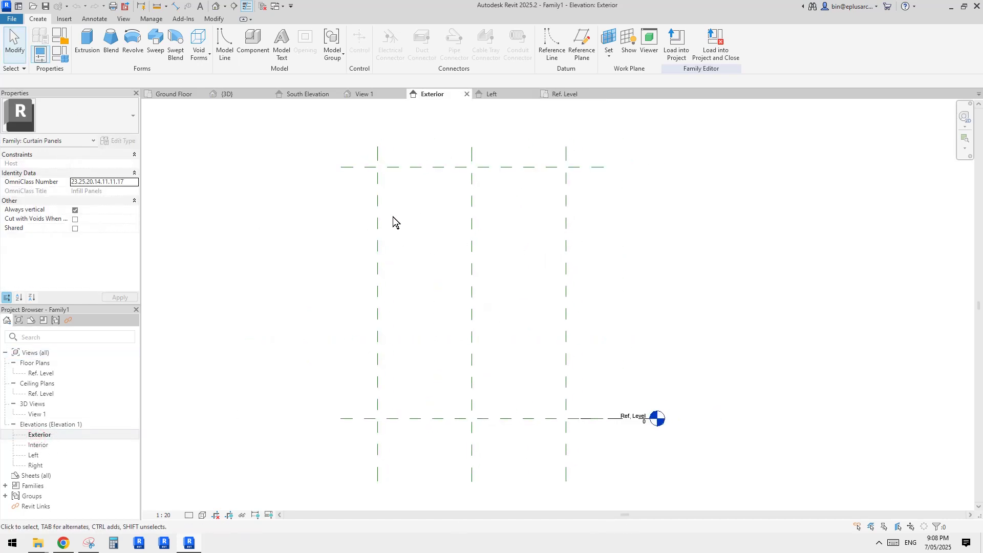
drag(378, 225, 422, 231)
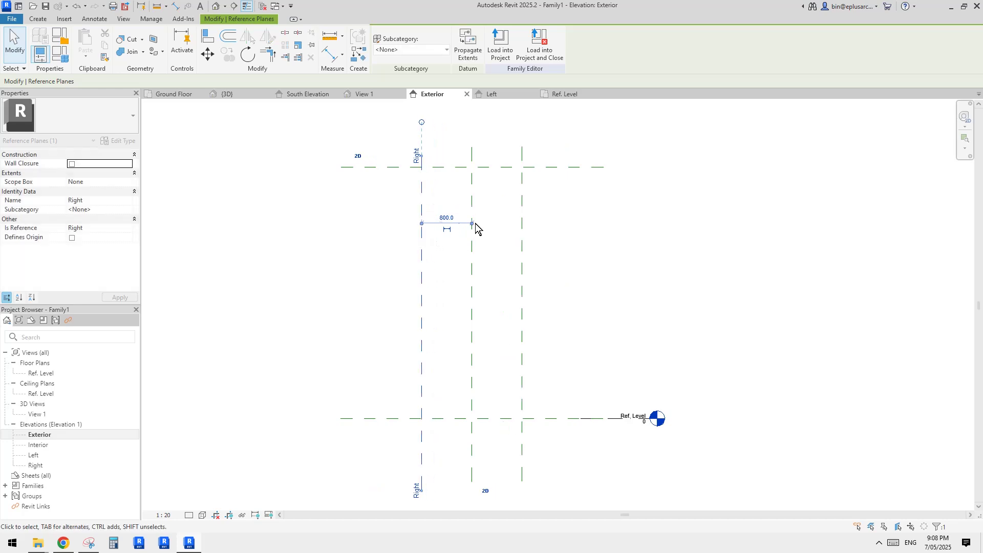
click(449, 280)
drag(573, 166, 568, 325)
middle_drag(568, 324, 567, 269)
click(351, 306)
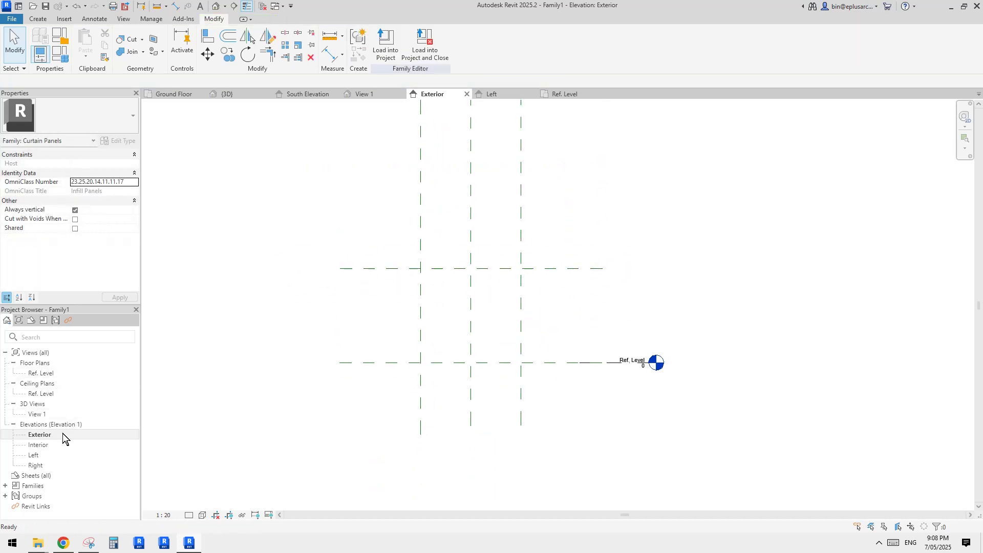
Step: Move the Right reference plane further in toward the centre plane to narrow the panel outline
click(421, 301)
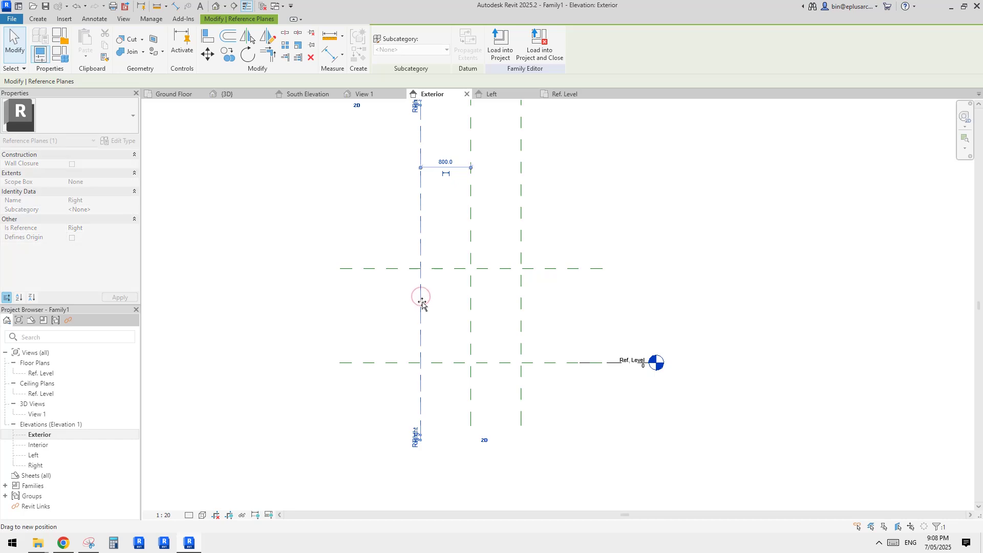
drag(421, 300, 434, 312)
click(438, 320)
scroll(492, 313, up, 2)
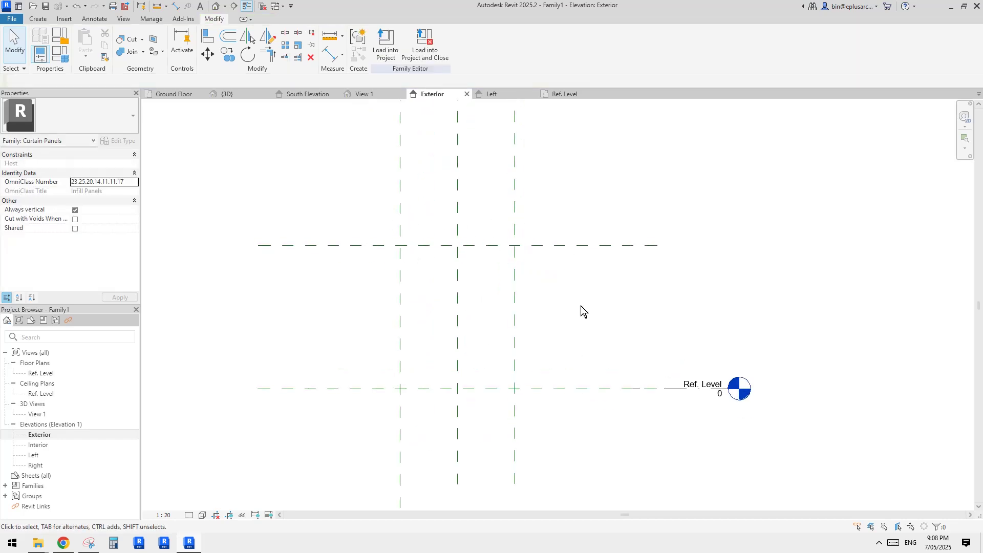
middle_drag(581, 305, 571, 316)
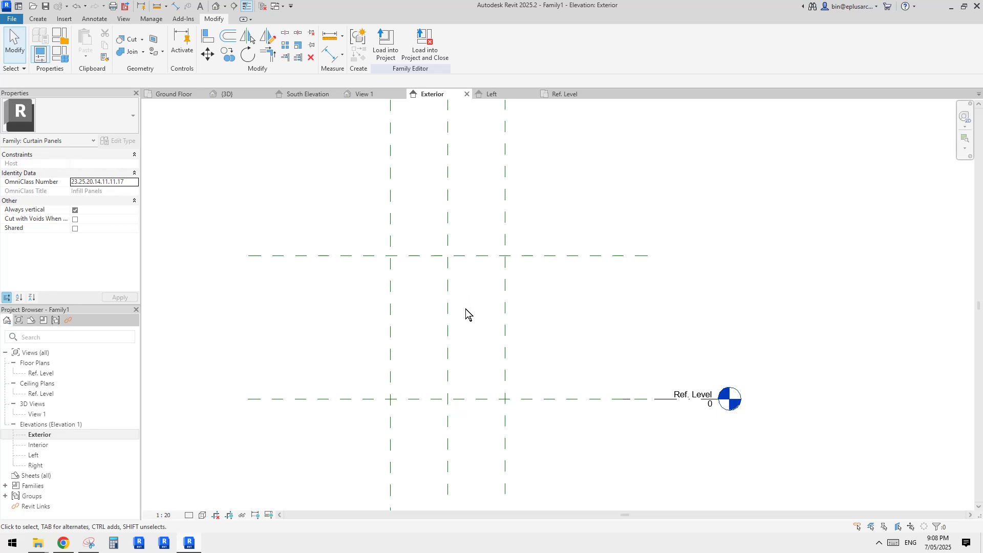
scroll(413, 303, up, 2)
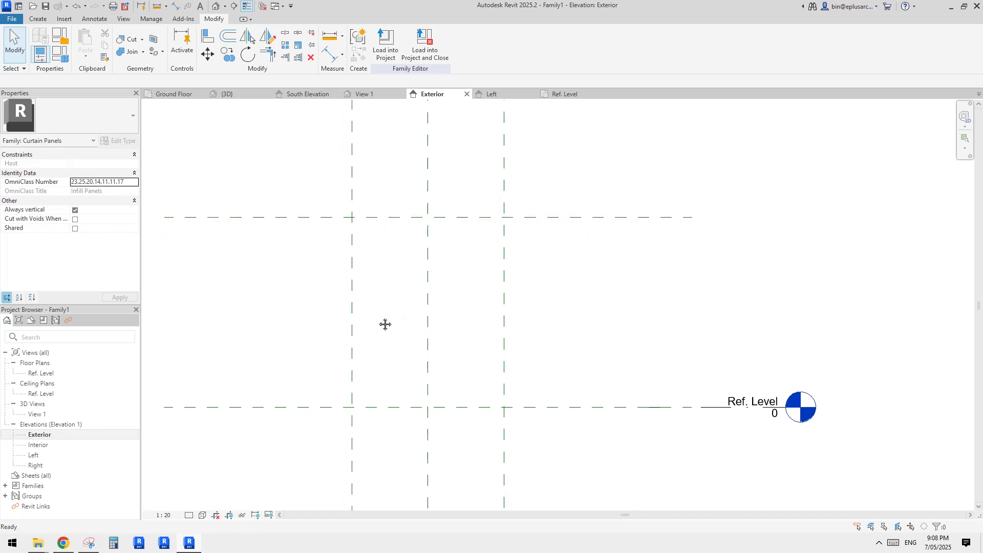
Step: In the Ref. Level plan, draw a horizontal reference plane about 233 mm to the exterior side of the Center (Front/Back) plane
double_click(40, 374)
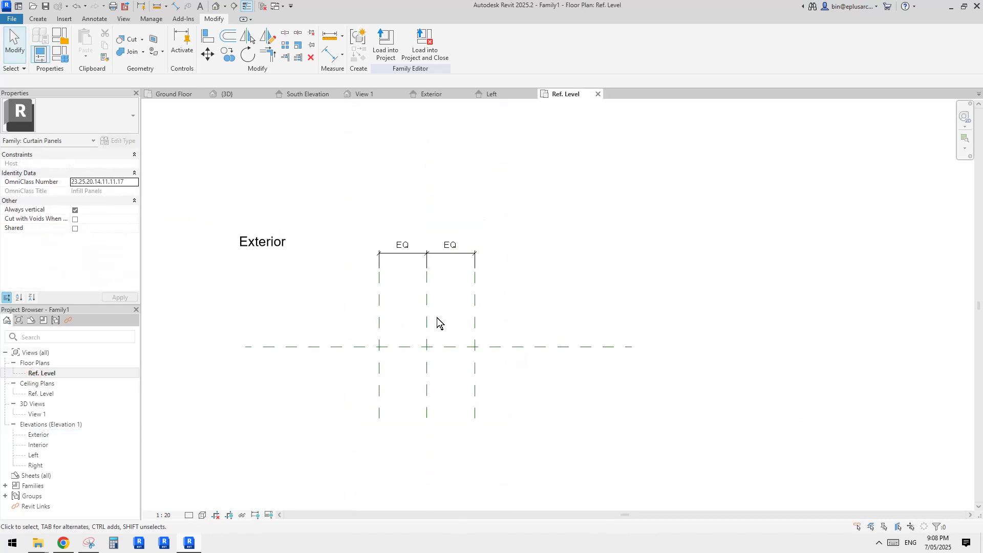
scroll(405, 334, up, 2)
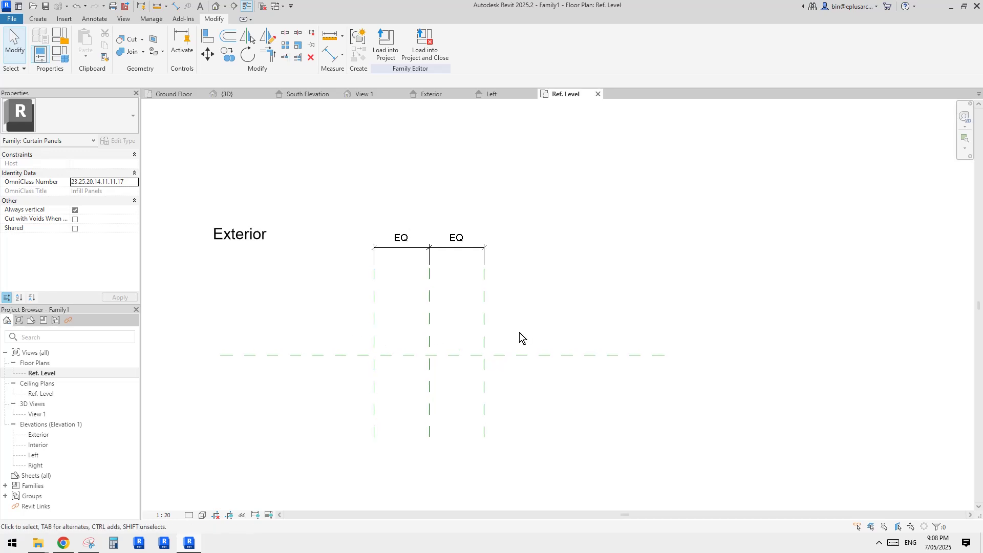
key(r)
key(p)
click(335, 334)
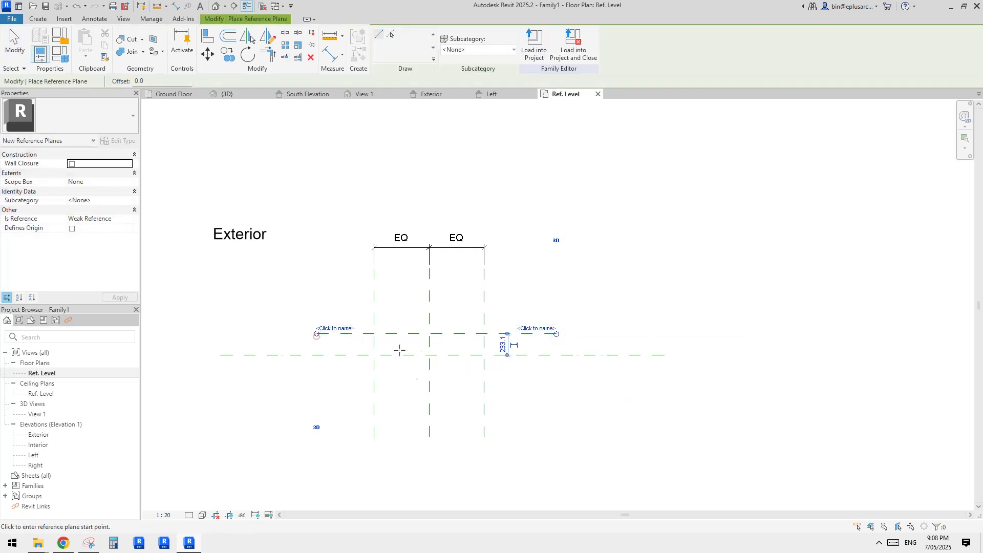
key(Escape)
key(Escape)
Step: Copy the new horizontal reference plane to the opposite side of the Center (Front/Back) plane
click(505, 334)
key(c)
key(o)
click(530, 334)
click(528, 381)
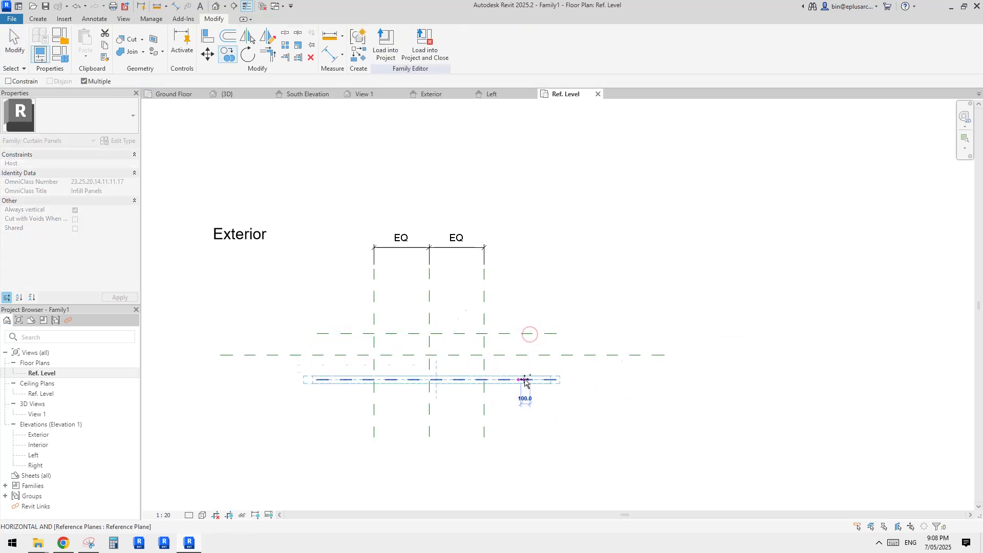
key(Escape)
Step: Dimension the three horizontal reference planes in one string and make the spacing equal (EQ)
key(d)
key(i)
scroll(526, 339, up, 2)
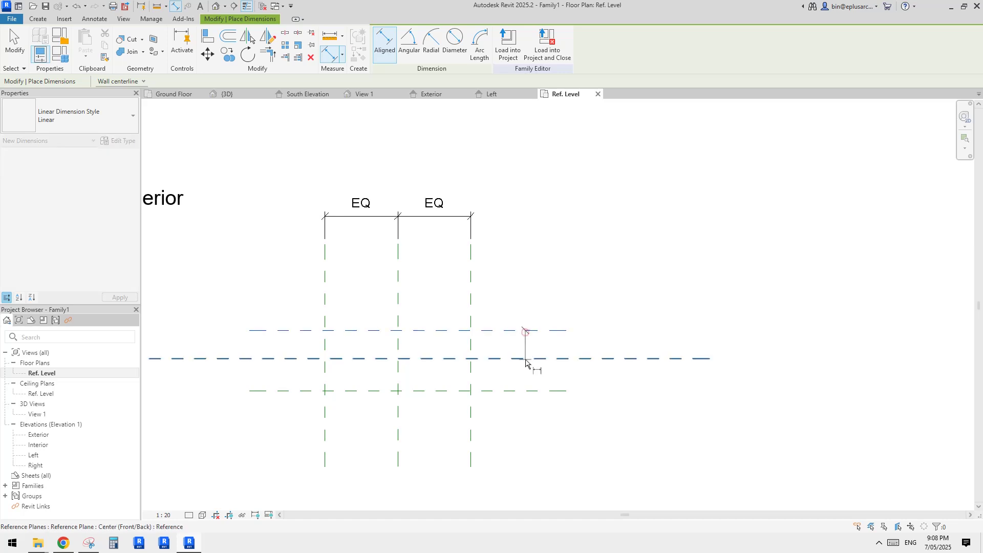
click(527, 332)
click(529, 359)
click(534, 391)
click(562, 375)
click(531, 359)
Step: Add an overall aligned dimension between the two outer horizontal reference planes
click(527, 332)
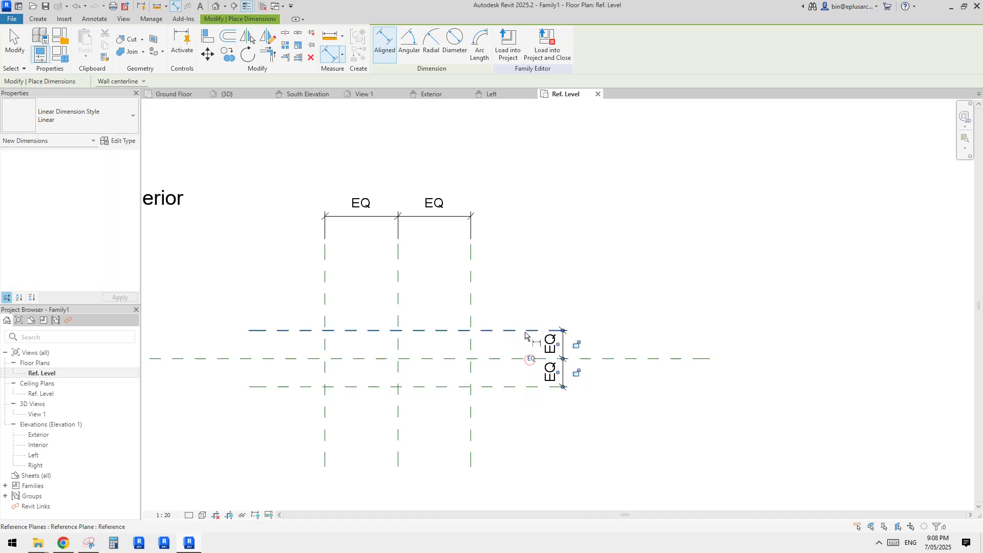
click(523, 389)
click(589, 379)
key(Escape)
key(Escape)
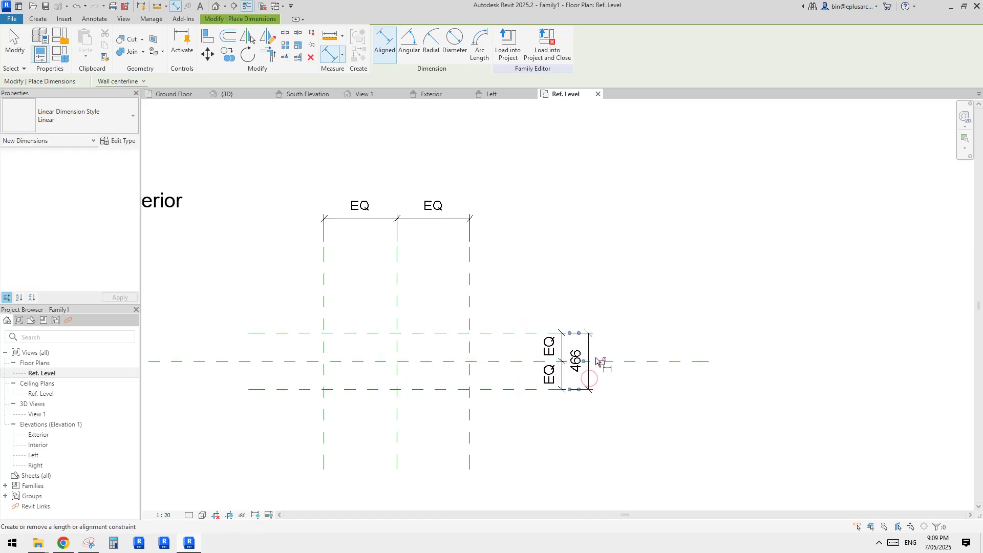
click(479, 44)
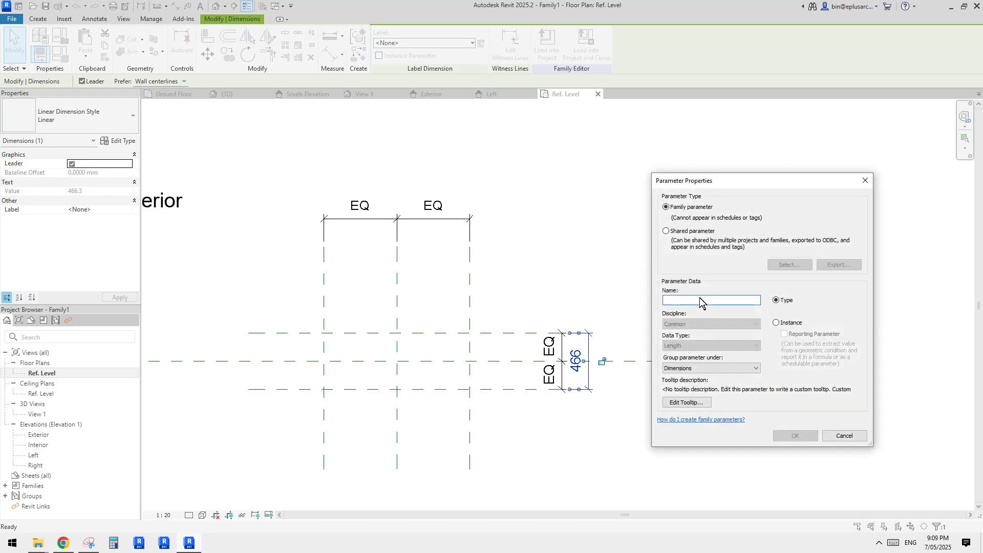
key(Escape)
click(109, 124)
key(Escape)
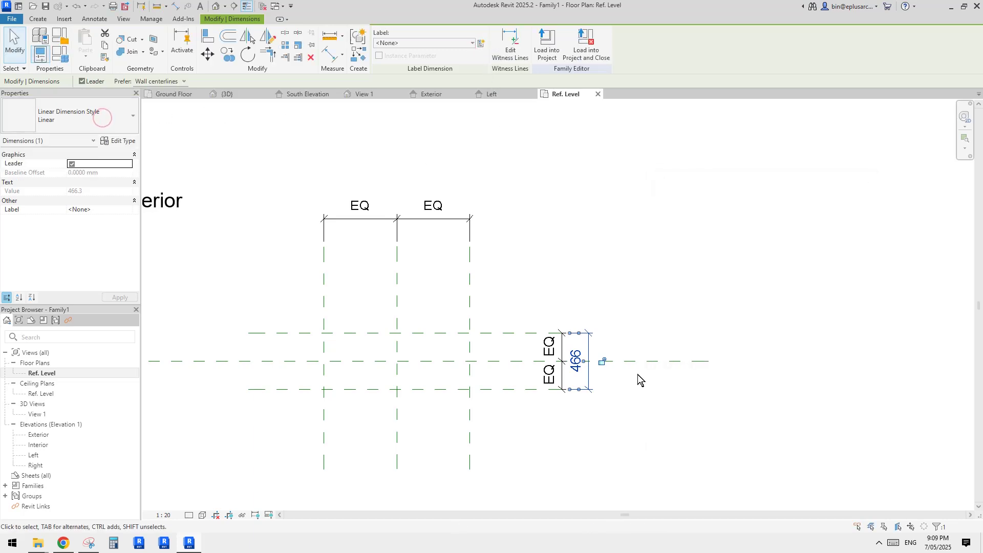
click(592, 336)
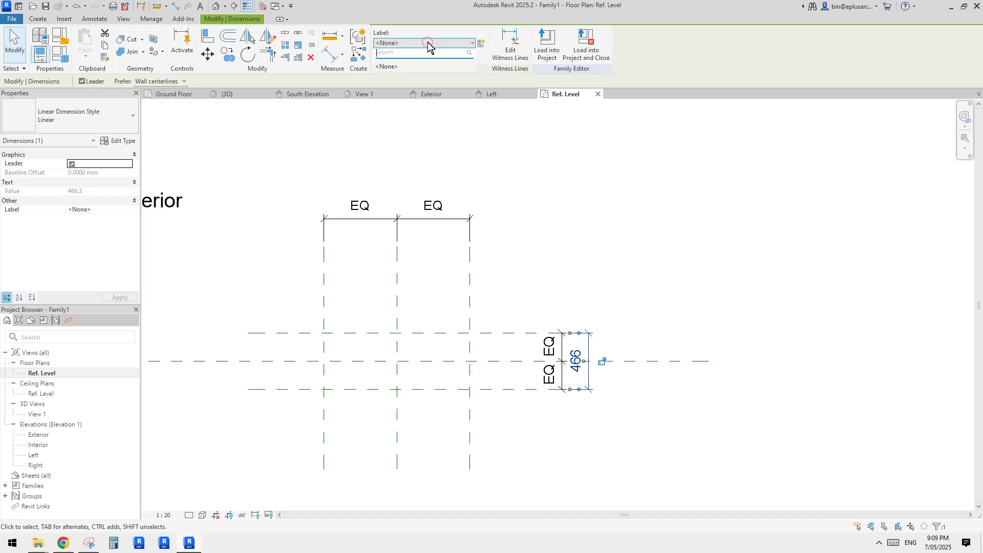
click(428, 42)
key(Escape)
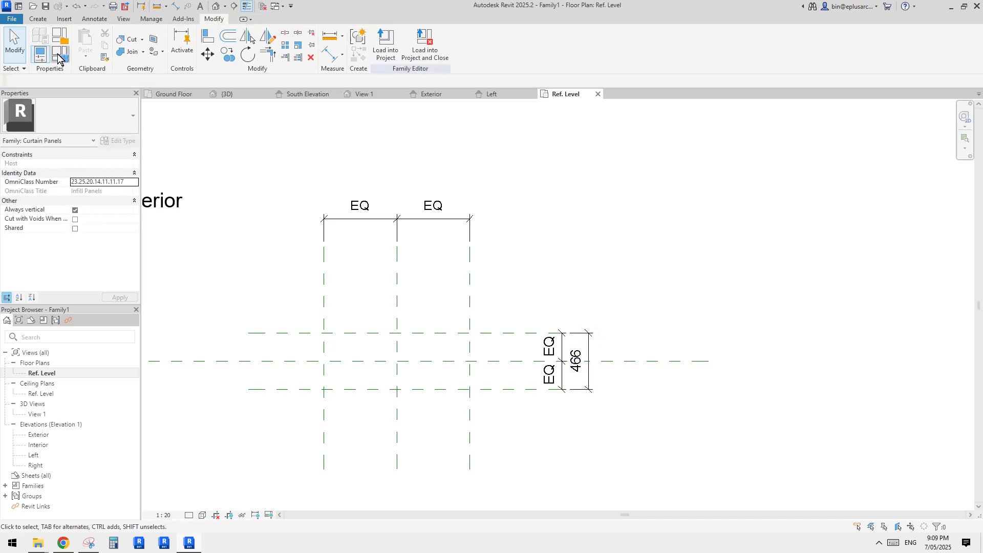
click(61, 53)
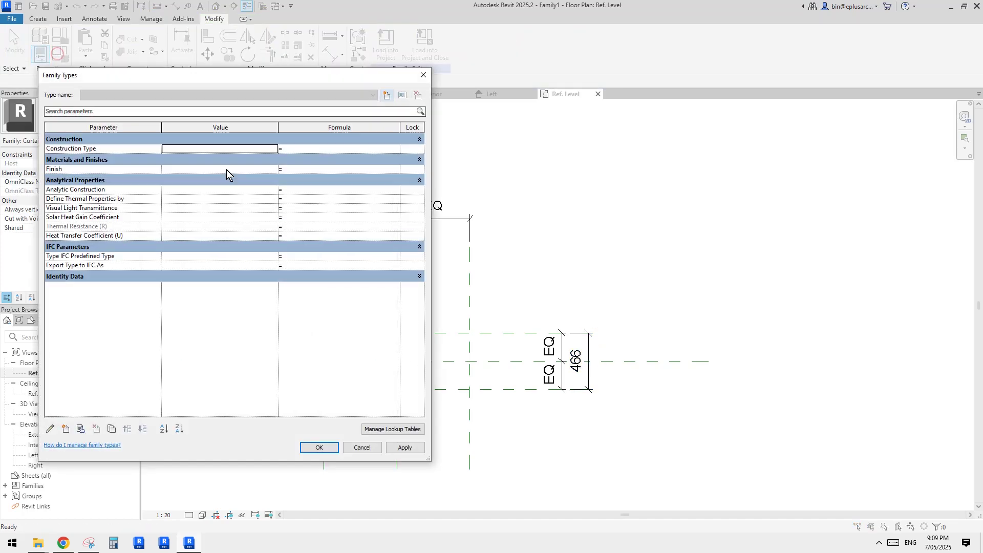
click(83, 279)
click(423, 75)
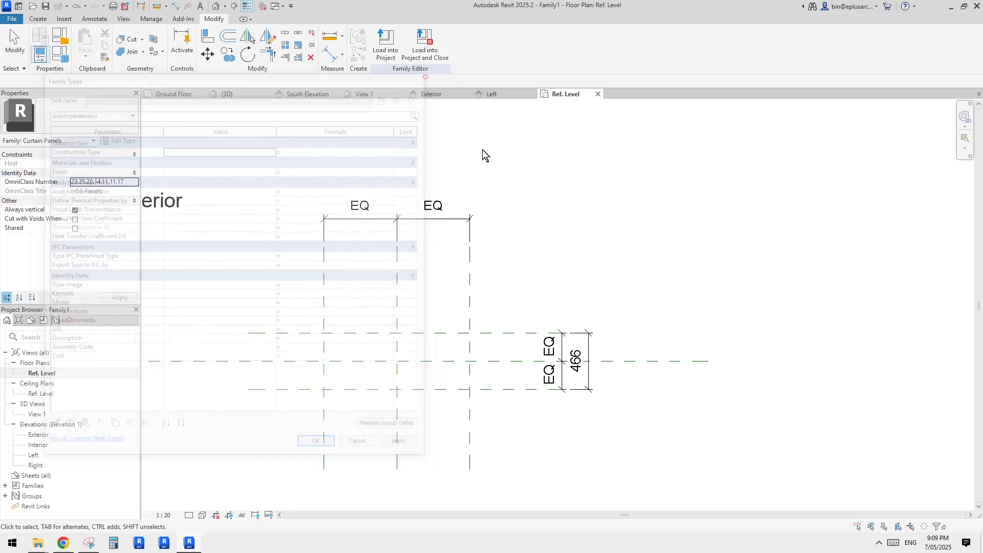
Step: Label the overall dimension of the outer horizontal planes with a new type-based family parameter named Thickness
click(588, 358)
scroll(606, 367, up, 2)
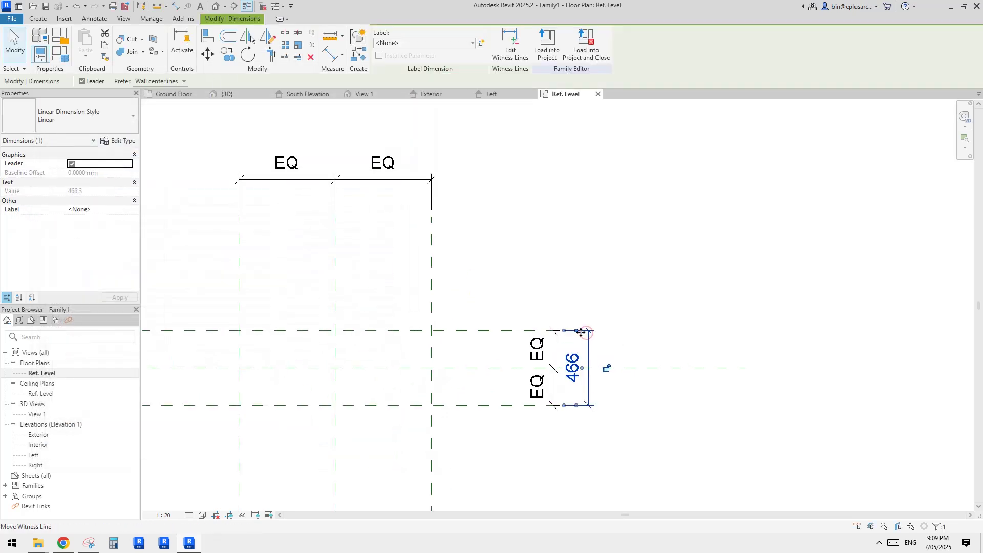
click(481, 45)
key(Caps_Lock)
text(T)
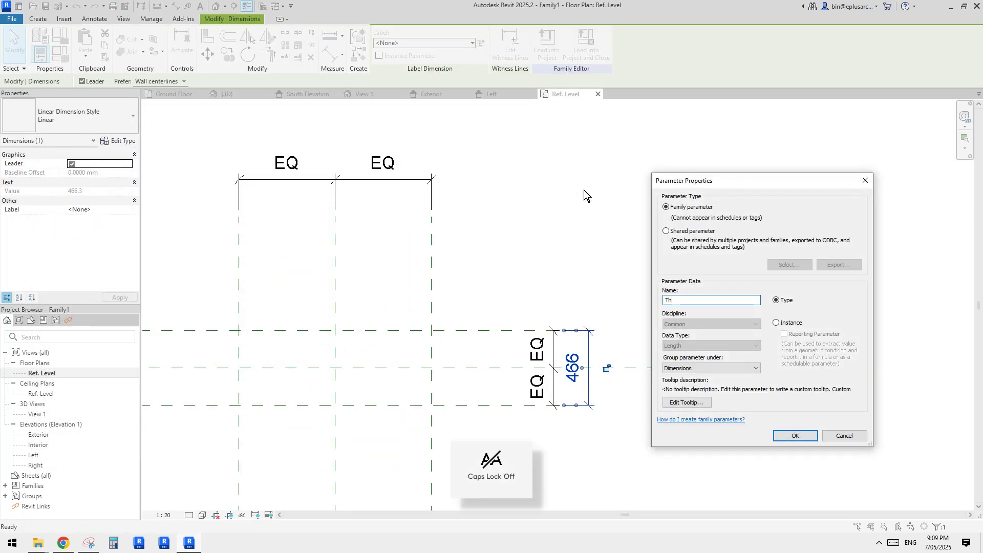
text(hi)
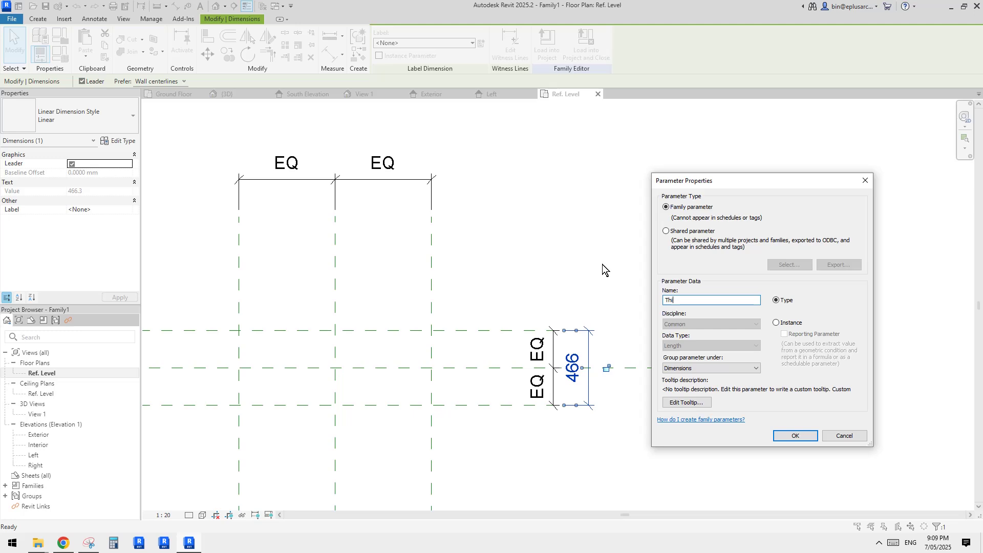
text(ckness)
click(792, 437)
middle_drag(489, 397, 527, 362)
key(Escape)
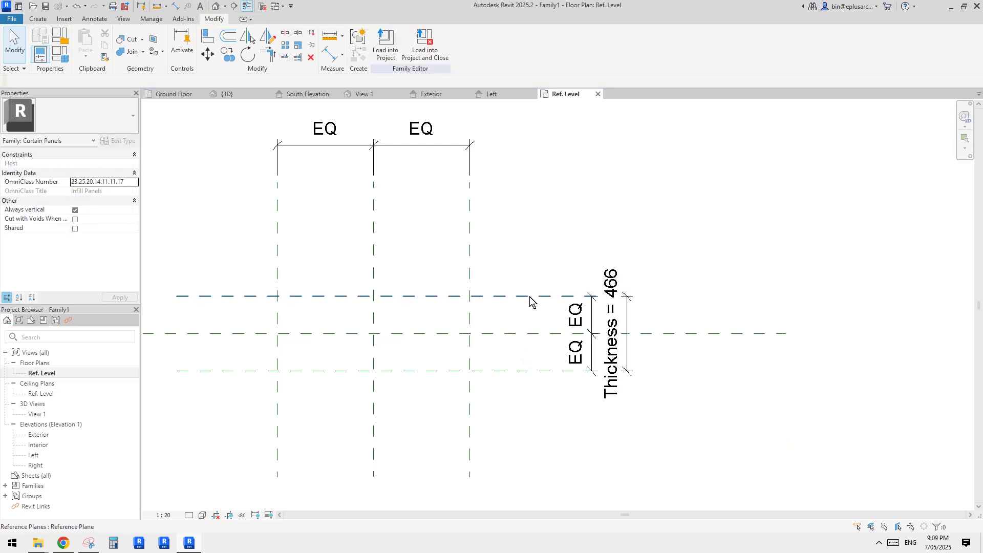
Step: Set the exterior-side horizontal reference plane's distance from the Center (Front/Back) plane to 40 mm
click(530, 296)
scroll(640, 343, up, 1)
click(465, 307)
text(40)
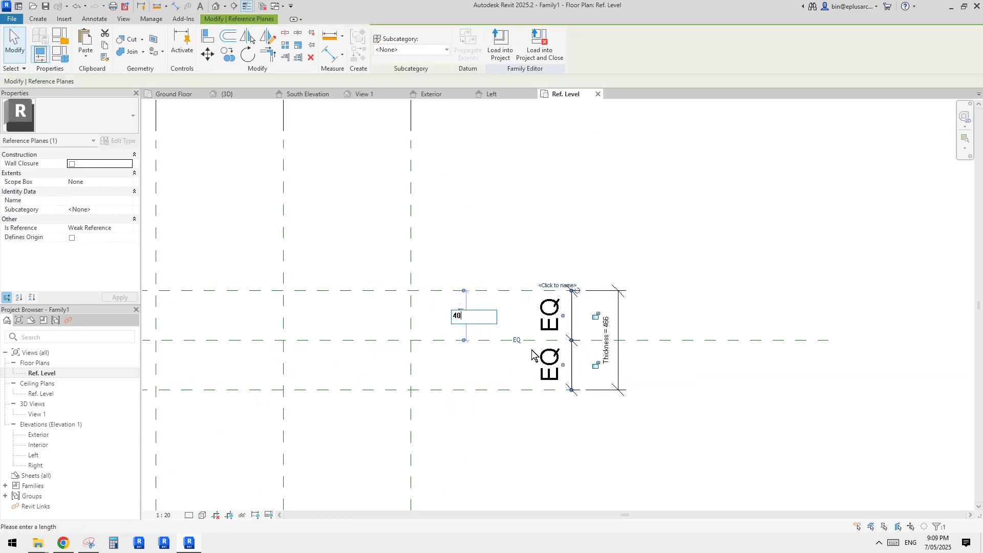
key(Return)
key(Escape)
scroll(548, 332, down, 3)
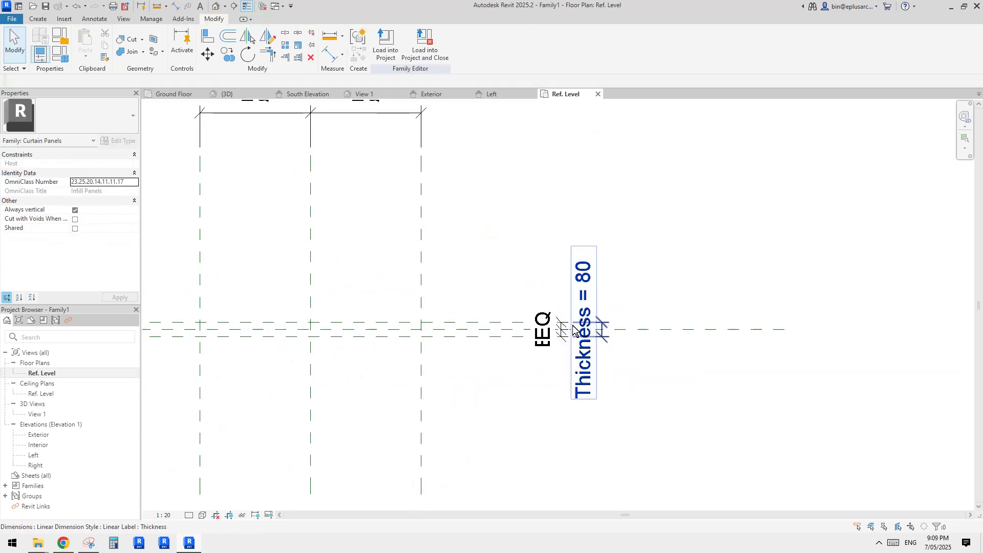
Step: Move the Left reference plane inward and set its distance from the Center (Left/Right) plane to 95 mm
scroll(543, 348, down, 1)
scroll(641, 343, up, 3)
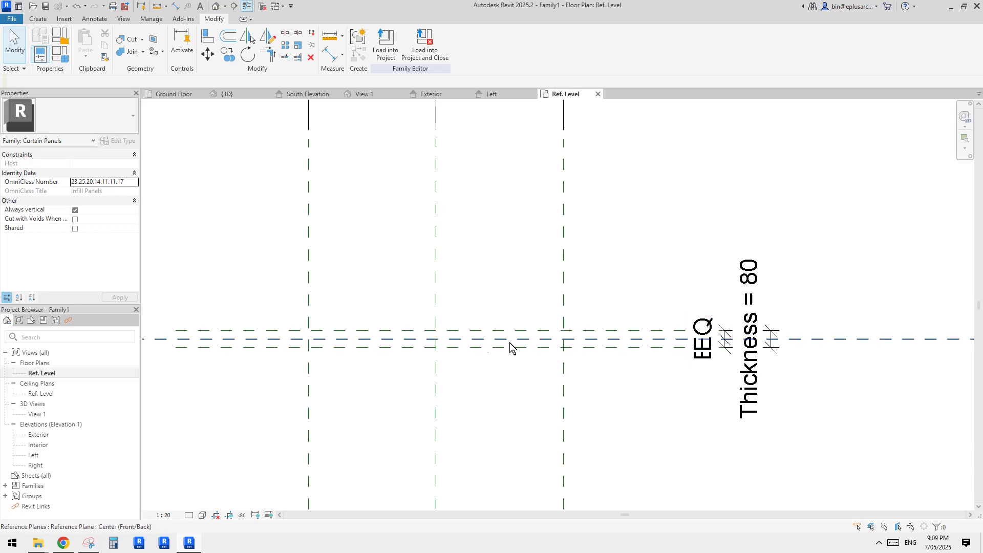
scroll(499, 348, down, 1)
scroll(485, 348, down, 2)
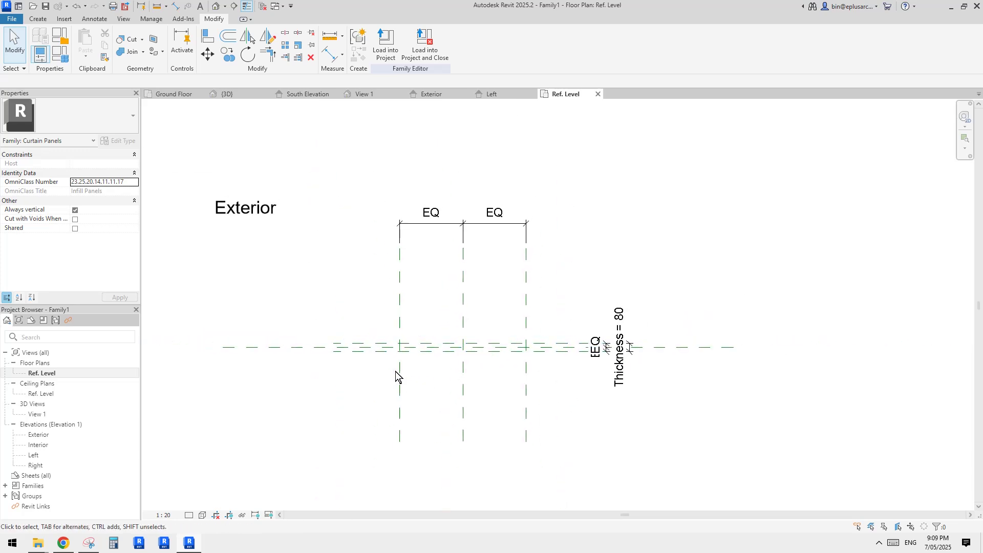
drag(395, 371, 453, 372)
scroll(468, 410, up, 4)
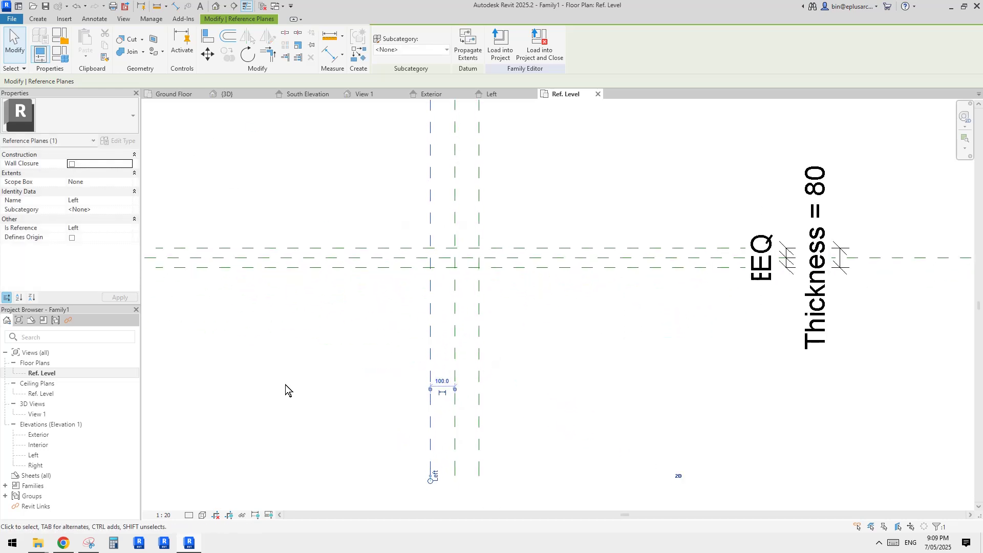
click(285, 391)
click(431, 353)
click(442, 381)
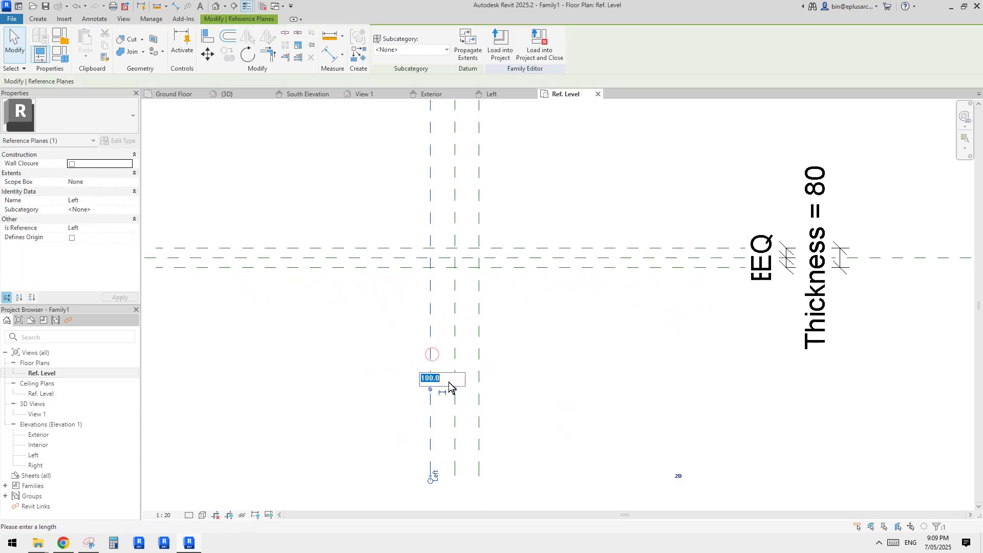
text(95)
key(Return)
click(563, 378)
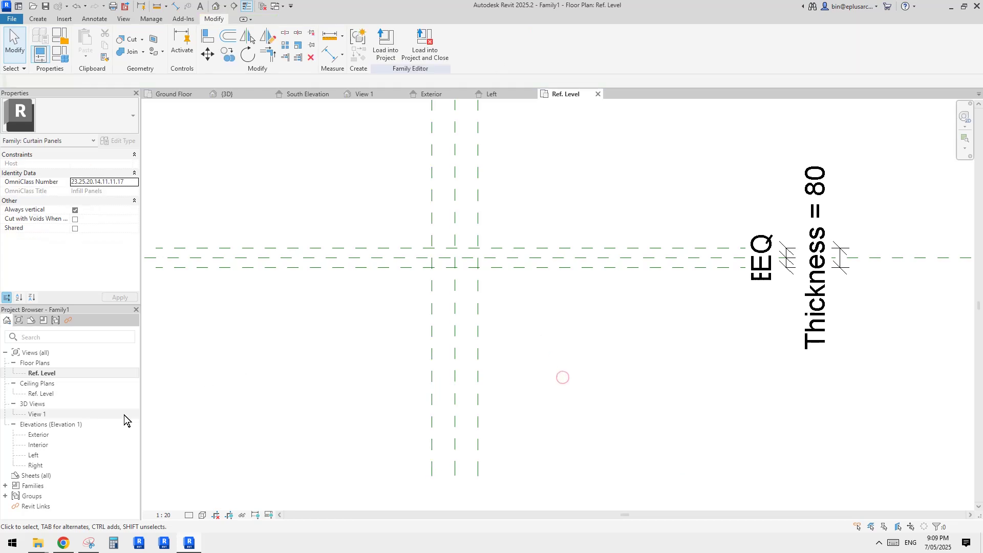
Step: In the Exterior elevation, set the Top reference plane's height above Ref. Level to 190 mm
double_click(40, 434)
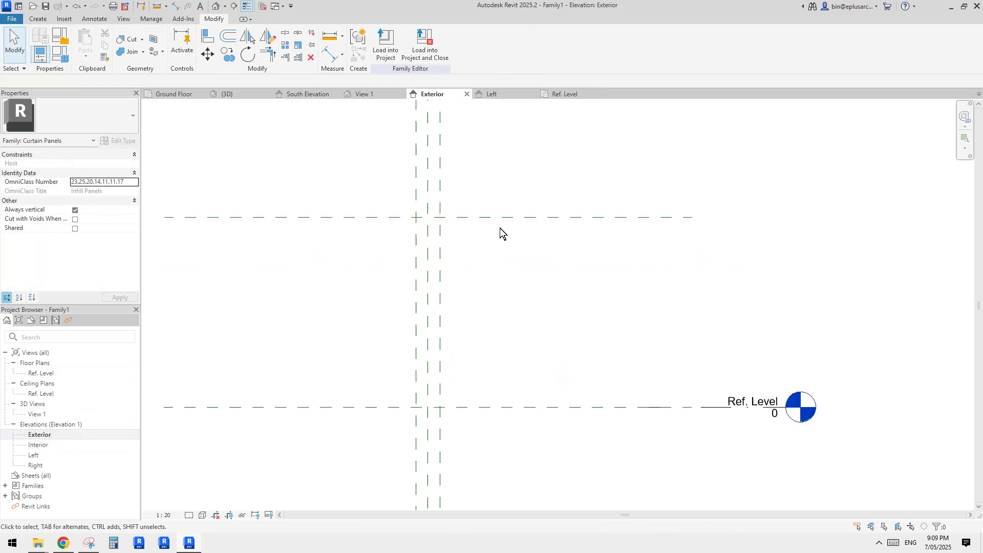
click(500, 219)
click(581, 312)
text(190)
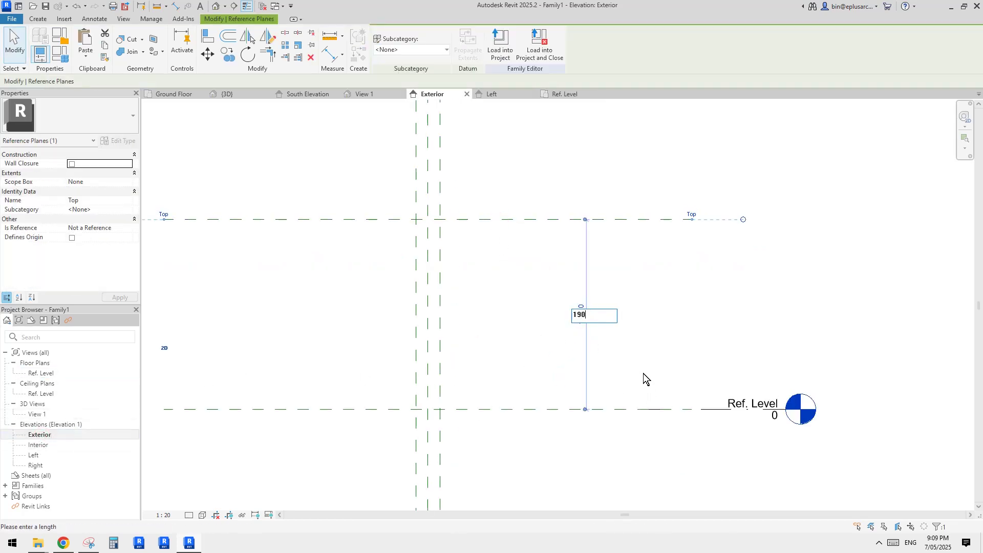
key(Return)
key(Escape)
scroll(427, 410, up, 4)
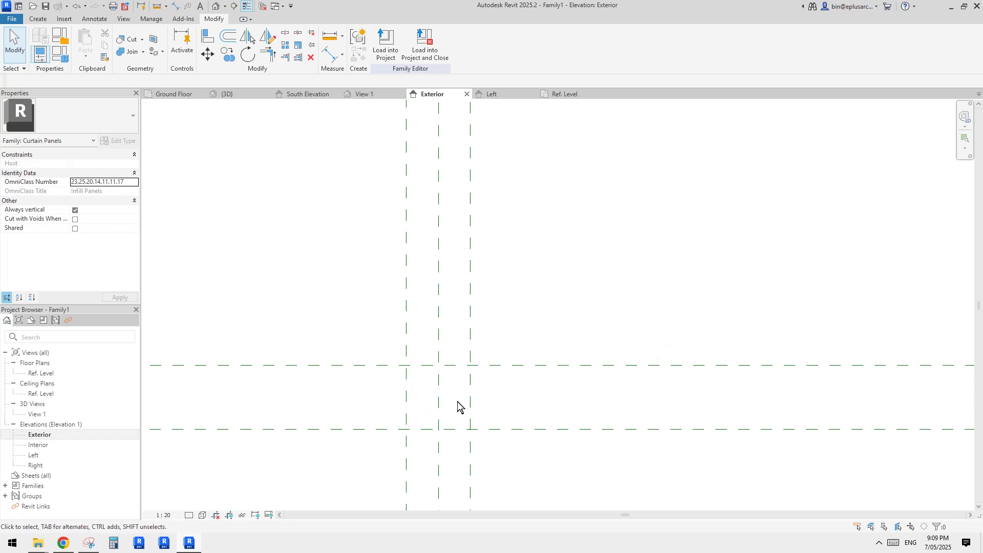
Step: Start a solid sweep in the Exterior elevation and enter sketch mode for its path
scroll(455, 401, up, 5)
middle_drag(441, 438, 443, 358)
scroll(441, 309, down, 1)
middle_drag(442, 308, 437, 314)
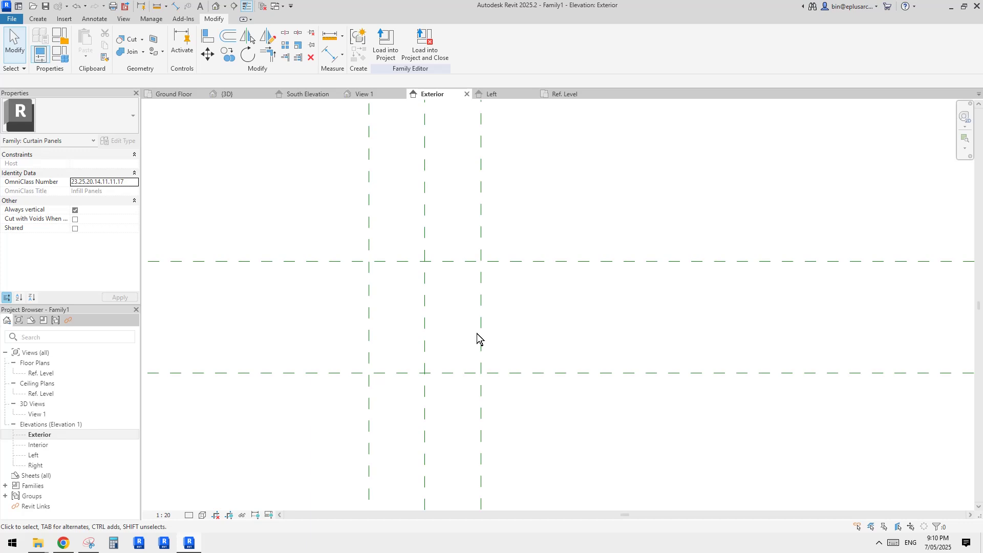
middle_drag(476, 340, 461, 323)
click(36, 18)
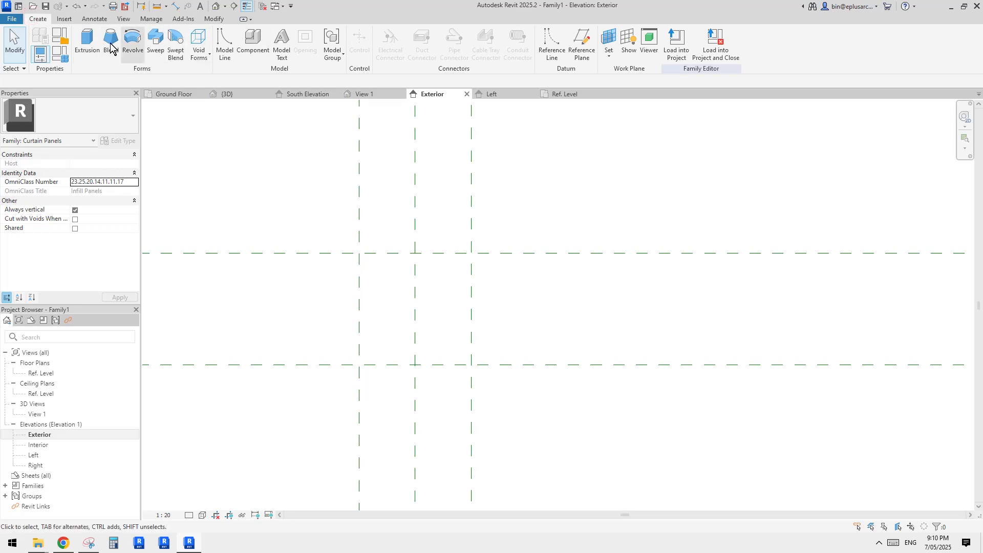
click(156, 43)
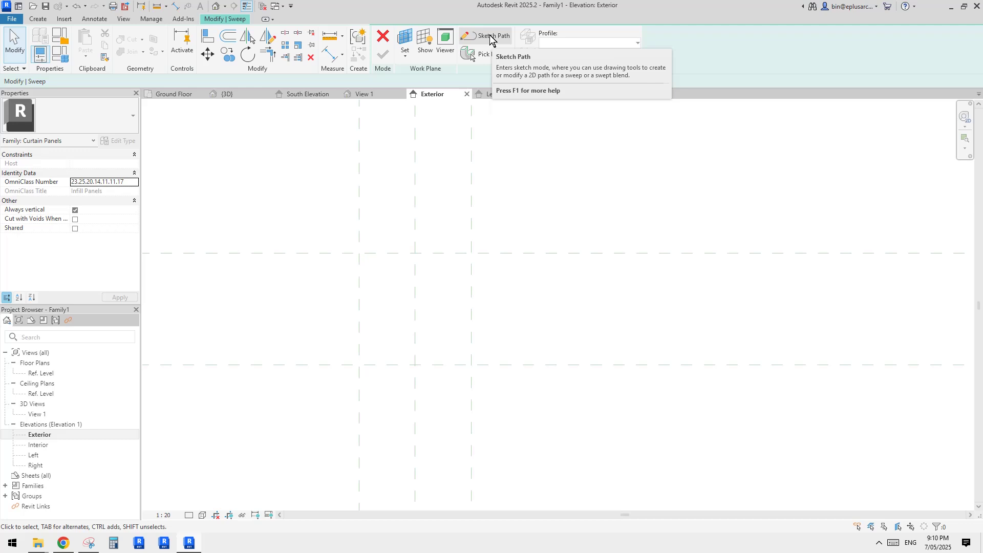
click(488, 35)
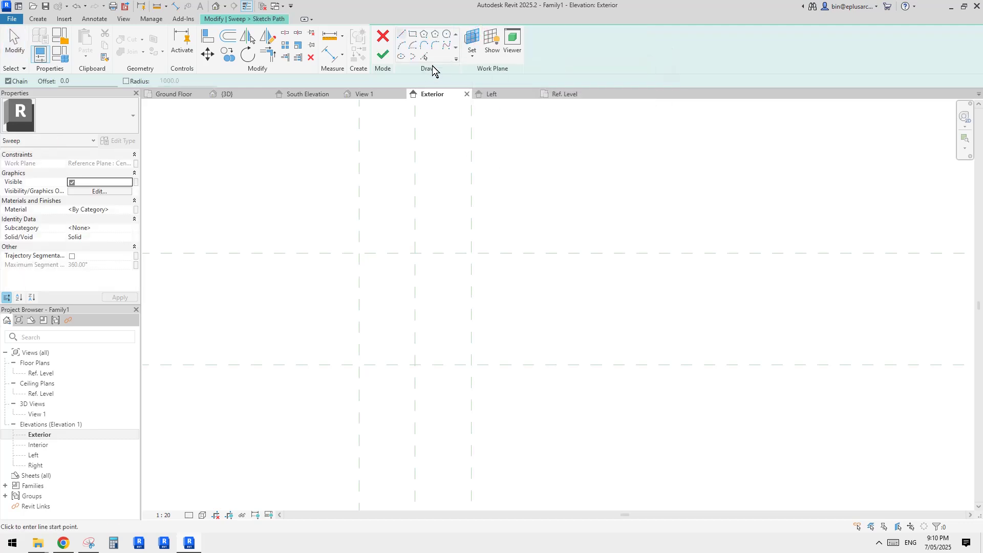
middle_drag(453, 149, 436, 167)
scroll(430, 205, up, 1)
Step: Check the sweep path's current work plane from the Ref. Level plan and leave it as it is
double_click(41, 373)
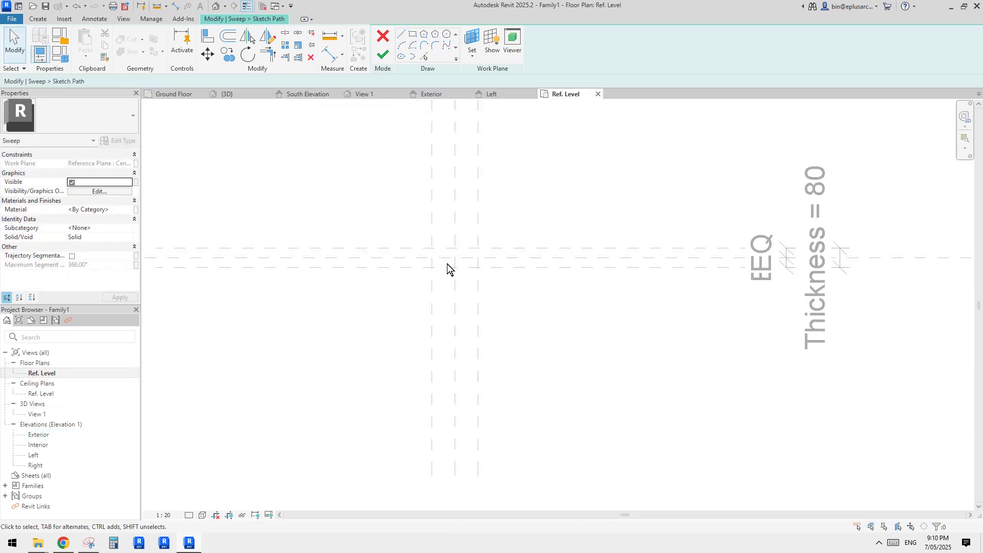
scroll(472, 266, up, 4)
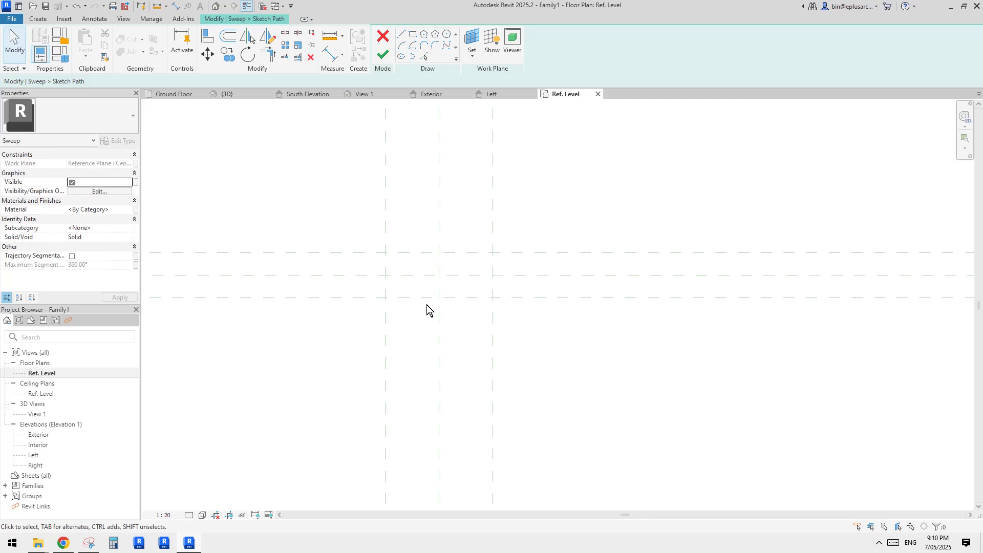
click(473, 38)
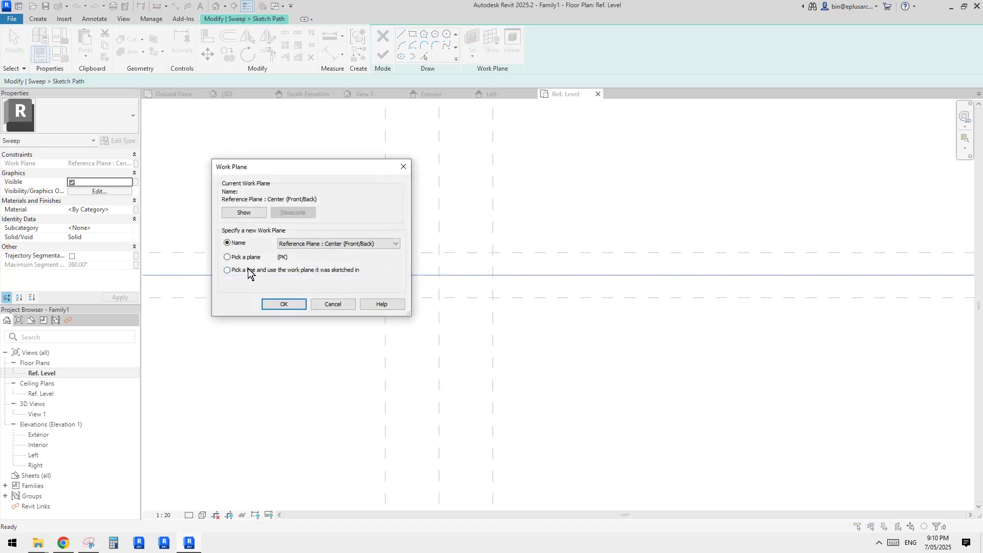
click(329, 304)
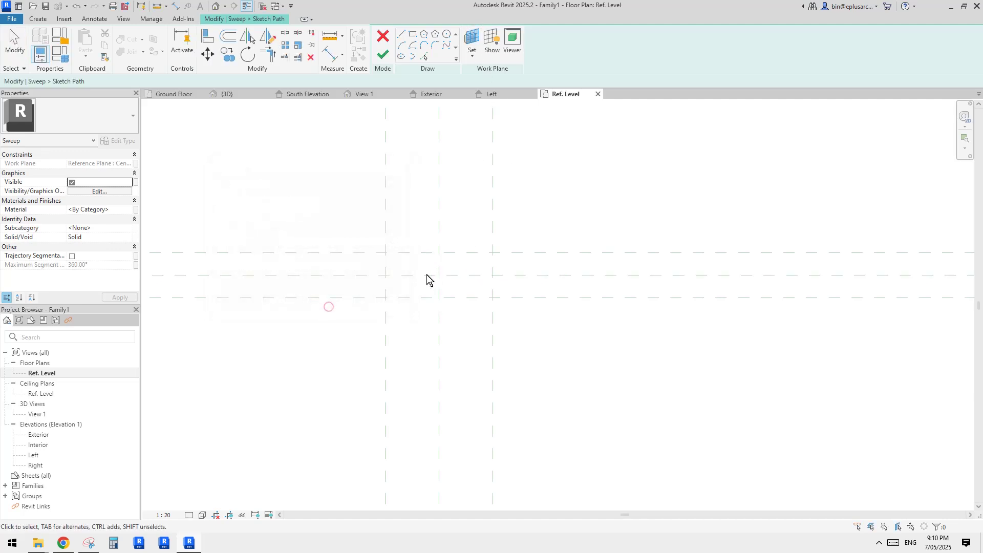
Step: Sketch a 190 by 190 mm rectangular sweep path in the Exterior elevation, between the outer vertical planes, Ref. Level and Top planes
double_click(41, 435)
middle_drag(402, 291, 430, 260)
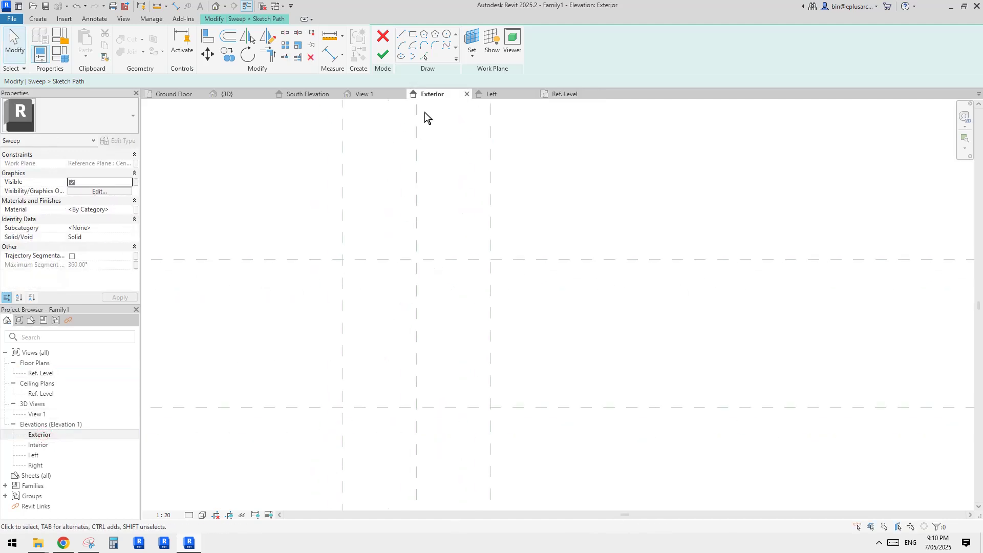
click(424, 56)
click(94, 81)
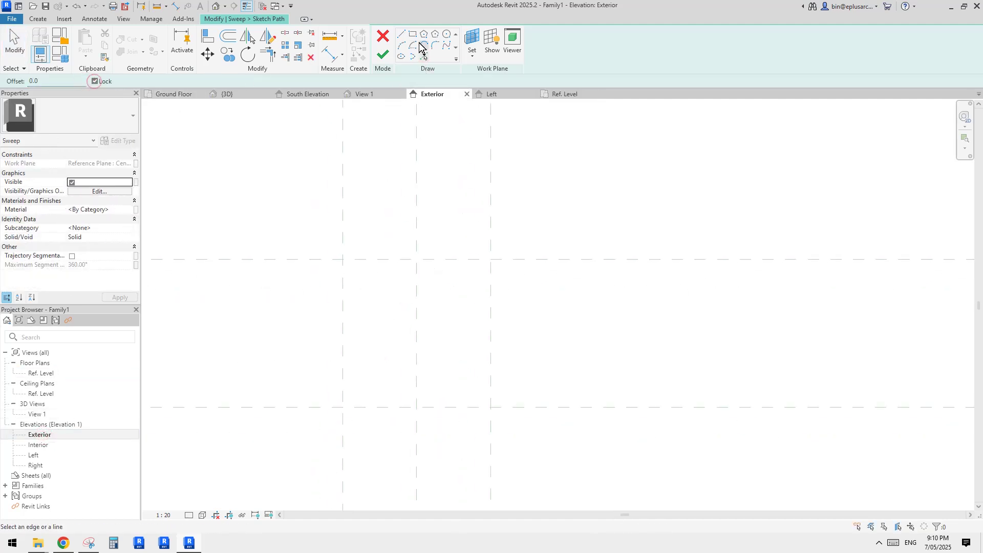
click(413, 34)
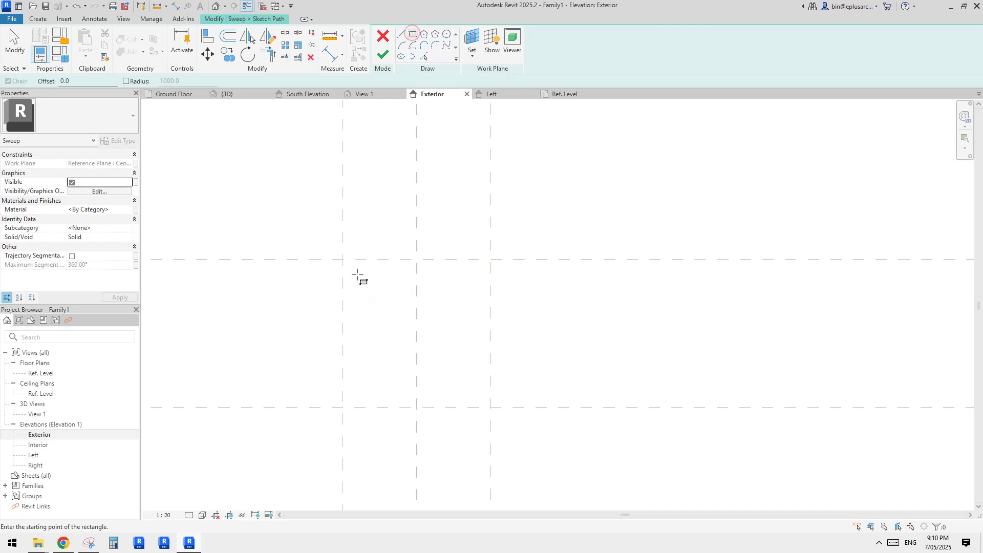
click(343, 259)
click(491, 408)
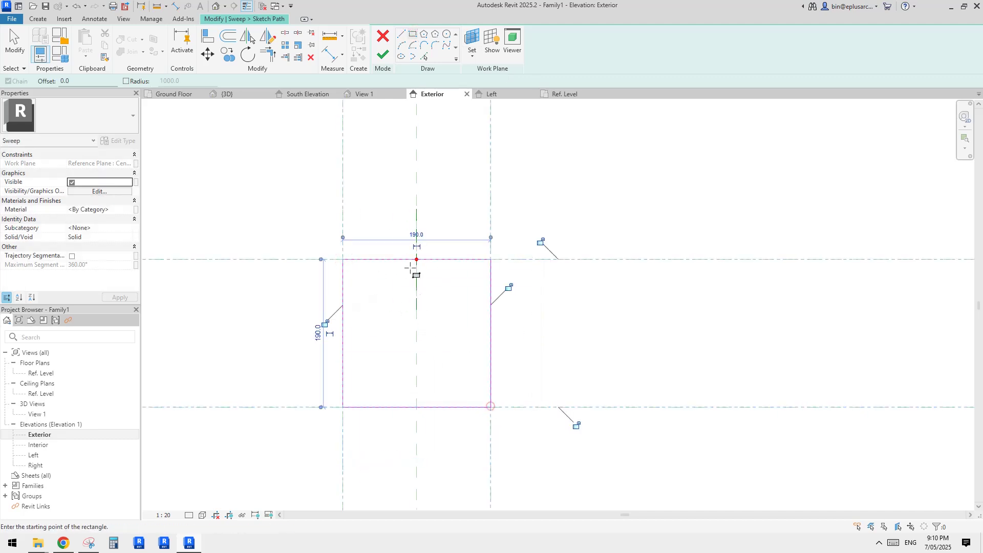
Step: Lock all four sides of the rectangular path to their reference planes and end the rectangle command
click(507, 288)
click(539, 241)
click(576, 425)
click(325, 324)
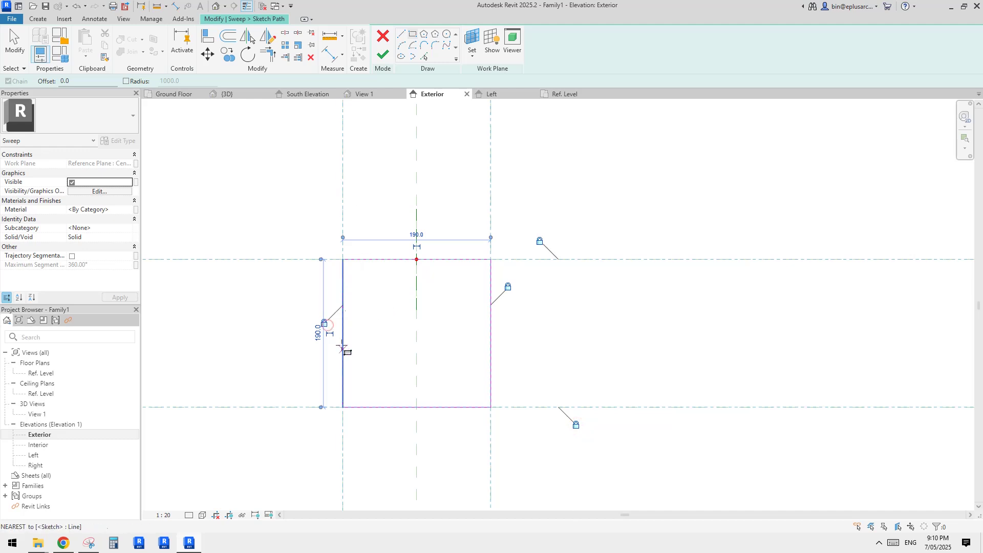
key(Escape)
middle_drag(440, 333, 442, 322)
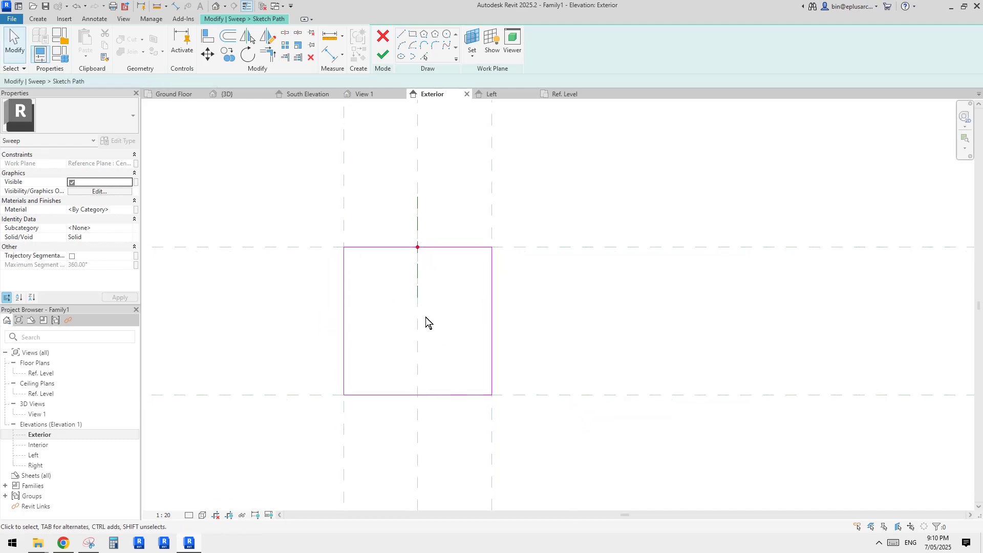
Step: Turn off the thin lines display and set the Exterior view's scale to 1:10
key(t)
key(l)
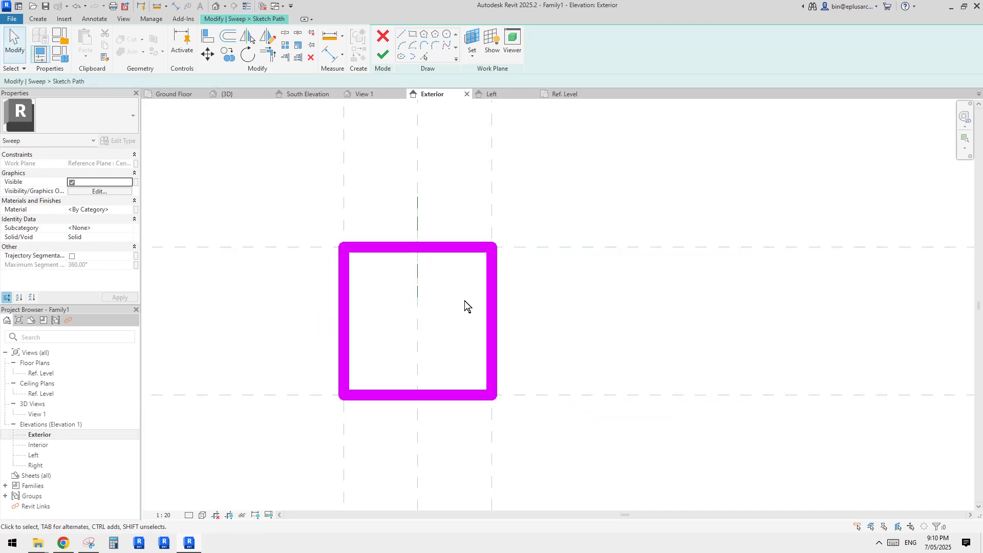
click(162, 515)
click(169, 402)
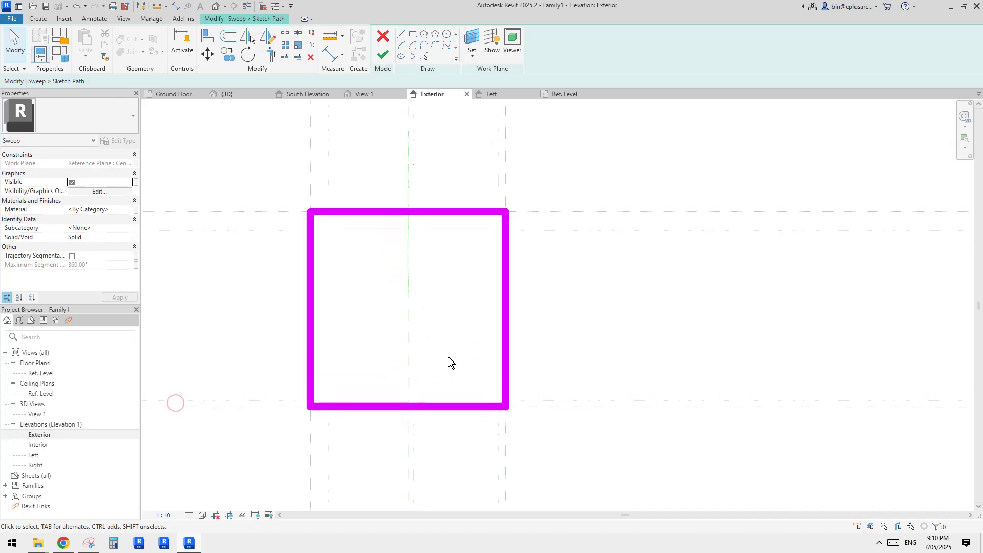
scroll(446, 358, down, 10)
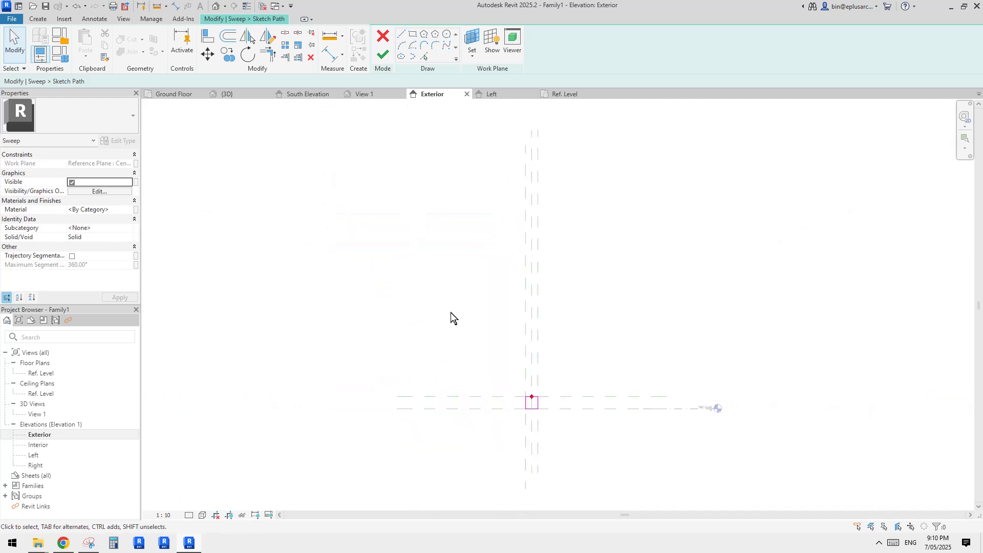
scroll(528, 410, up, 9)
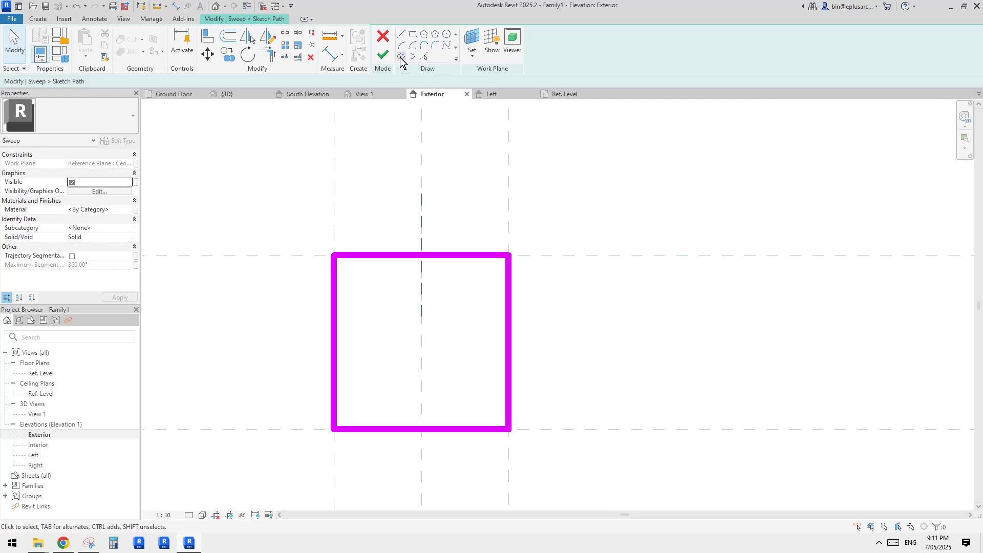
Step: Finish the sweep path and open its profile sketch in the Left elevation
click(383, 55)
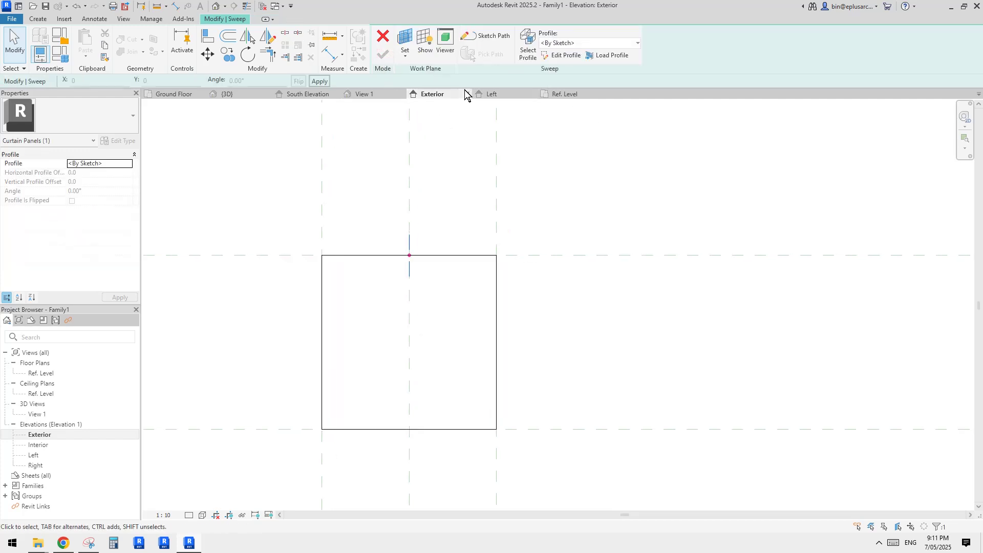
click(559, 54)
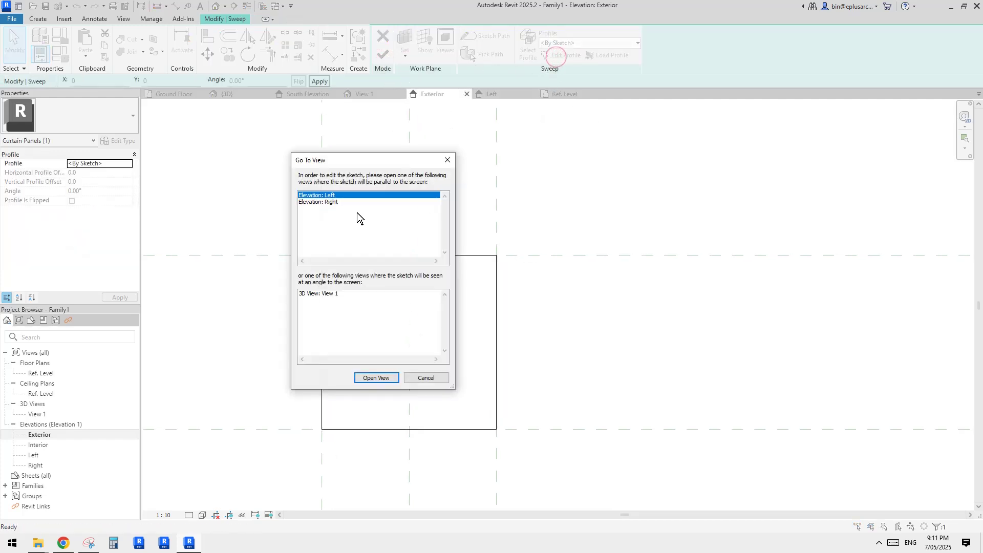
click(377, 378)
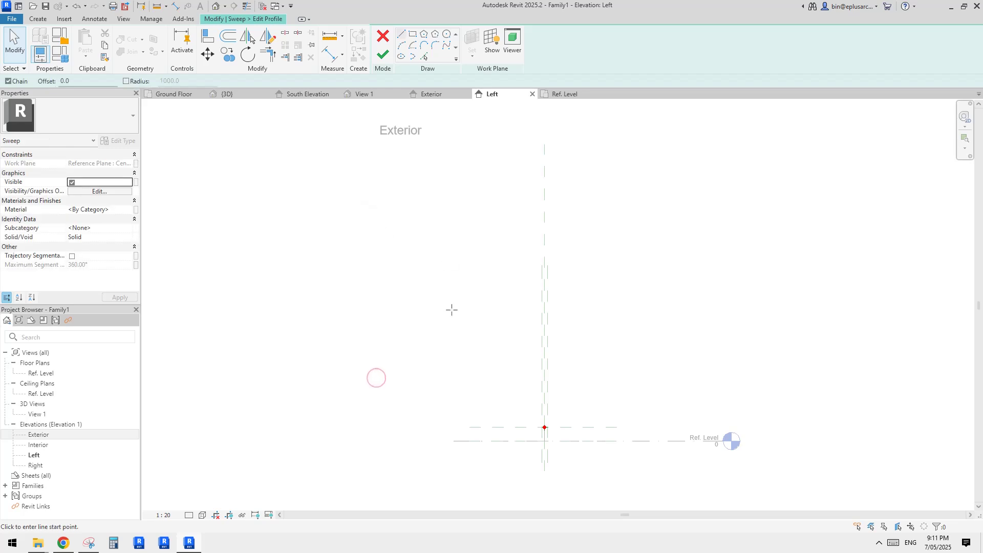
scroll(470, 333, up, 3)
scroll(487, 371, up, 4)
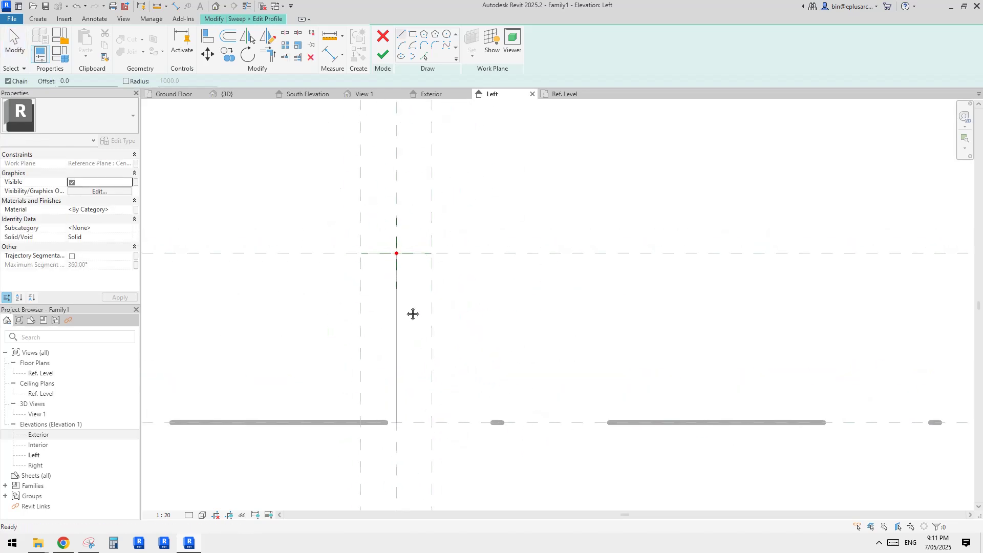
Step: Sketch an 80 by about 19 mm rectangular profile below the Top plane between the thickness planes, locking its aligned sides to the planes
click(413, 34)
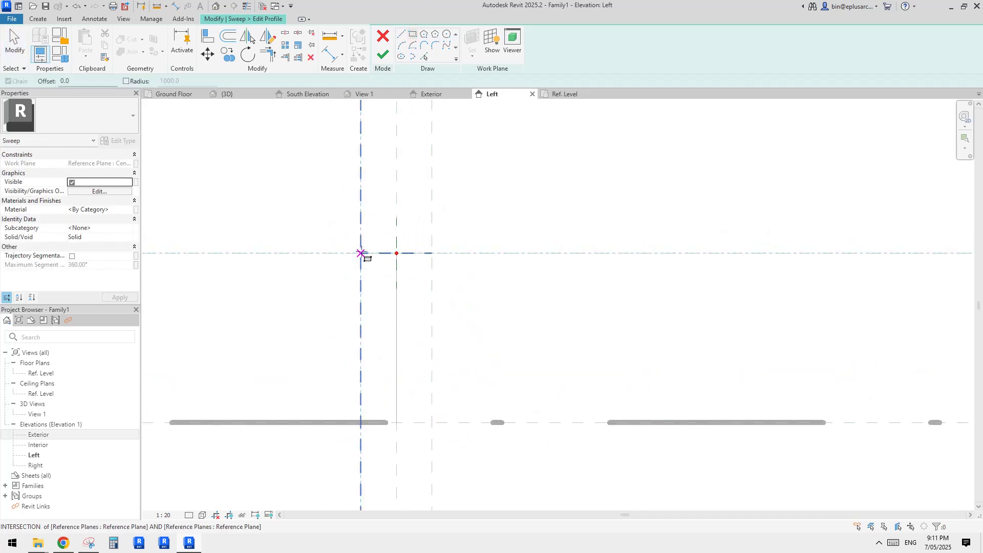
click(361, 253)
click(432, 269)
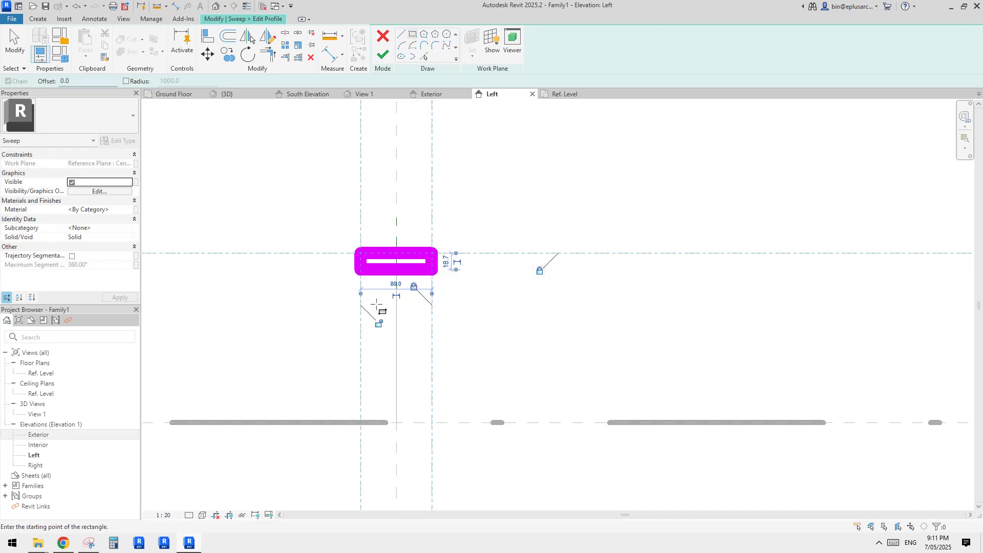
key(Escape)
key(Escape)
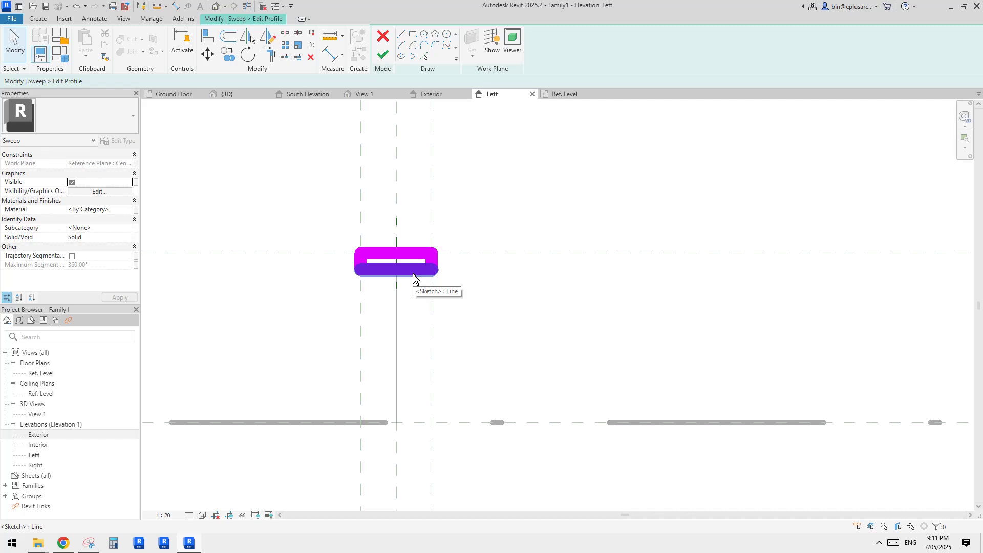
Step: Set the profile's lower edge to 15 mm below the Top reference plane
click(419, 273)
scroll(455, 270, up, 2)
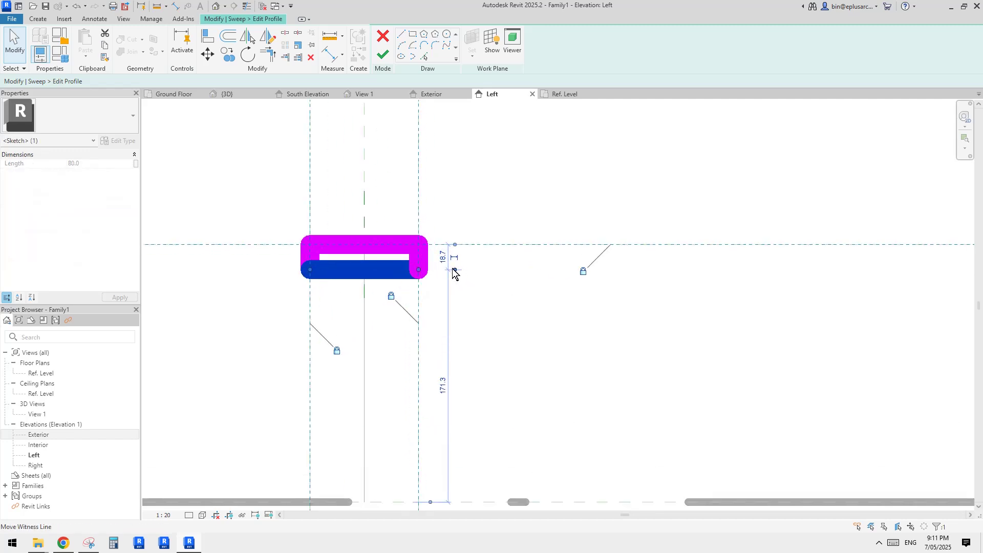
click(443, 256)
text(15)
key(Return)
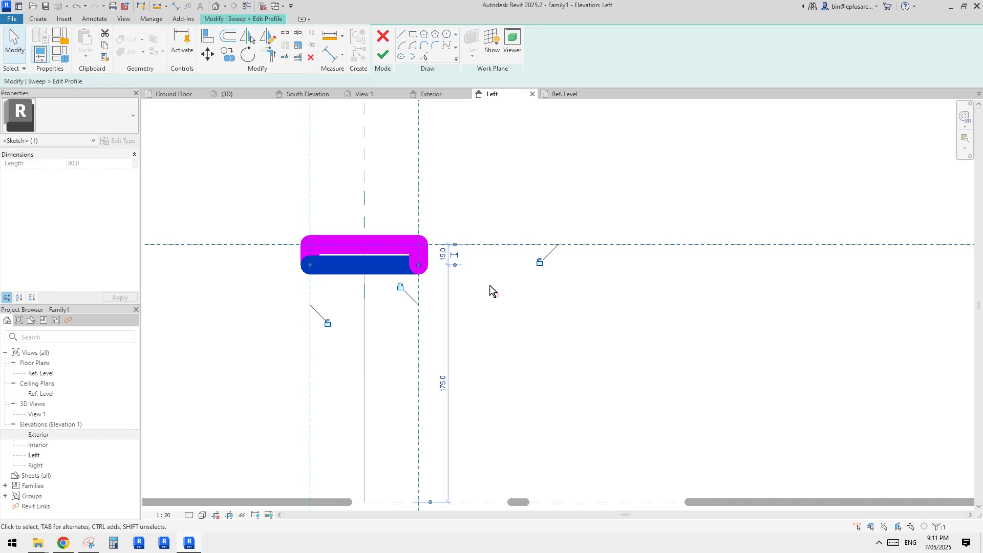
Step: Add an aligned dimension between the Top reference plane and the lower edge of the sweep profile
click(460, 266)
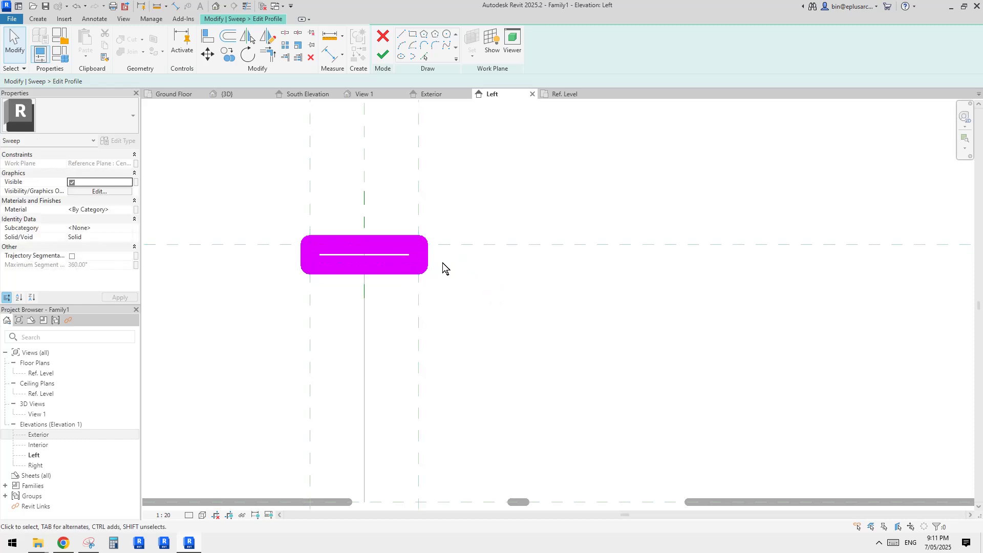
key(d)
key(i)
click(390, 249)
click(395, 268)
click(746, 311)
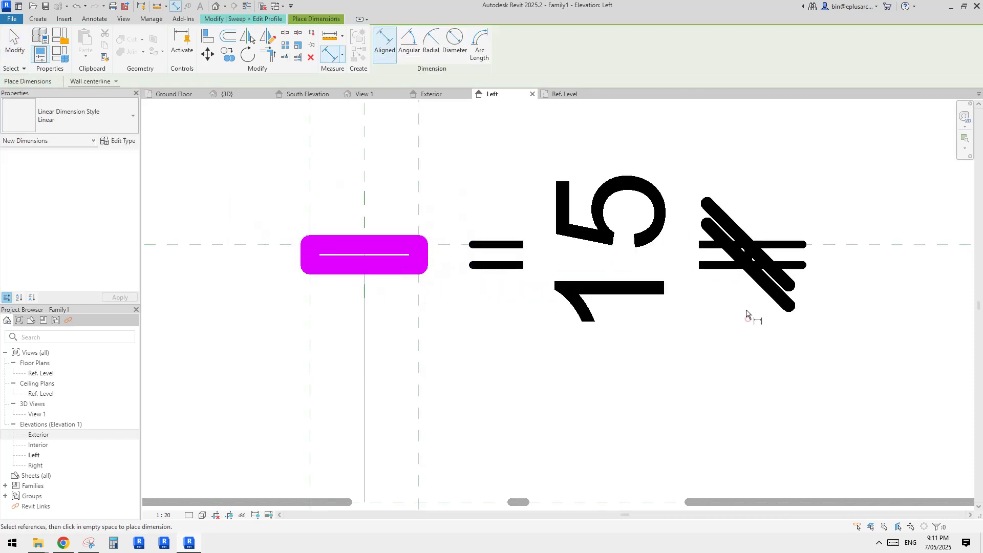
key(Escape)
click(727, 268)
middle_drag(830, 205, 819, 210)
scroll(773, 211, down, 3)
middle_drag(661, 240, 574, 259)
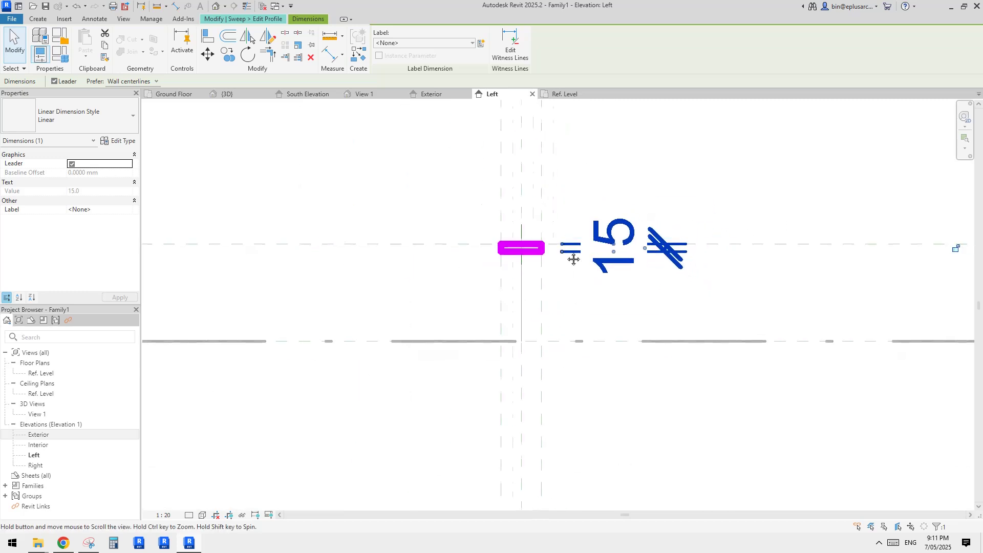
scroll(573, 259, up, 1)
middle_drag(744, 260, 652, 259)
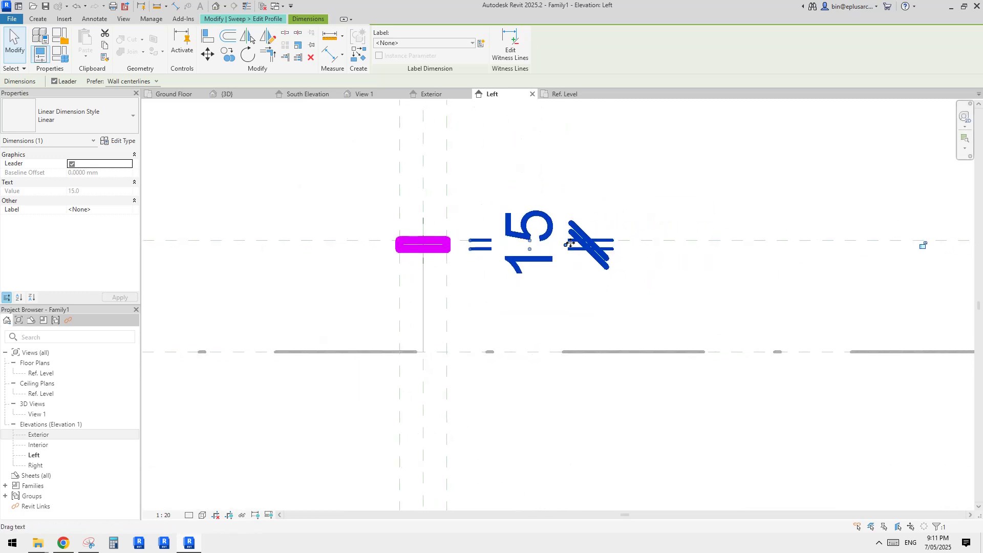
scroll(516, 246, up, 3)
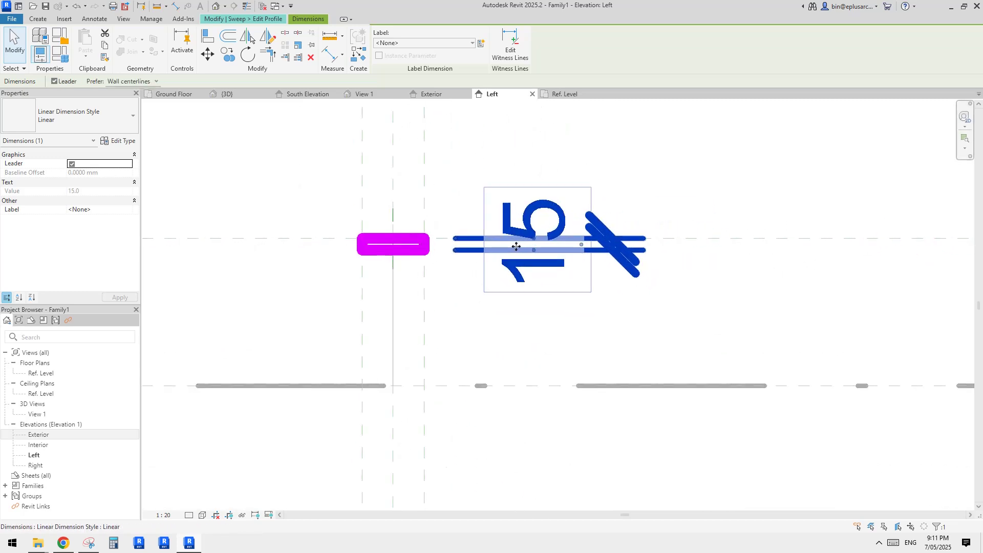
key(Escape)
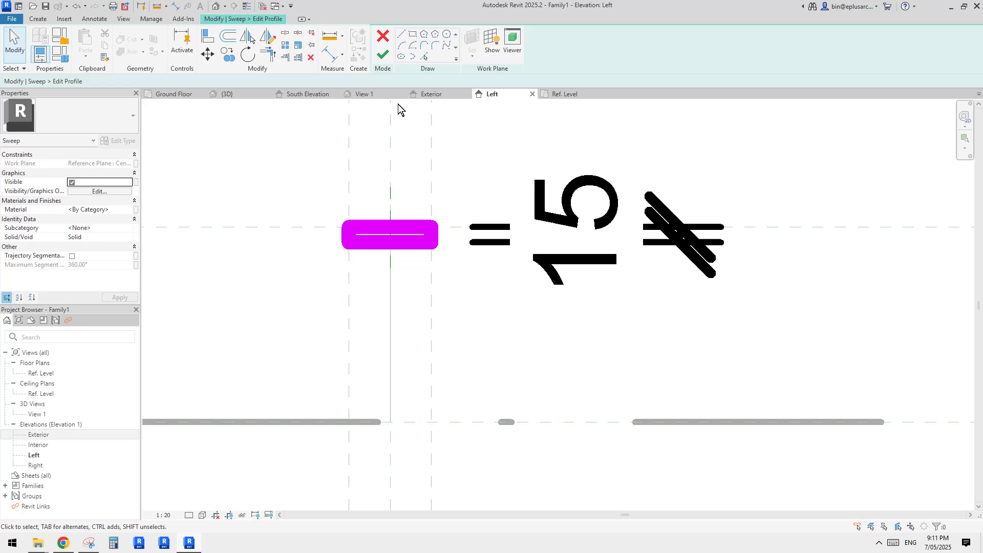
Step: Finish the sweep and show the frame in the default 3D view with thin lines on
click(382, 54)
click(346, 164)
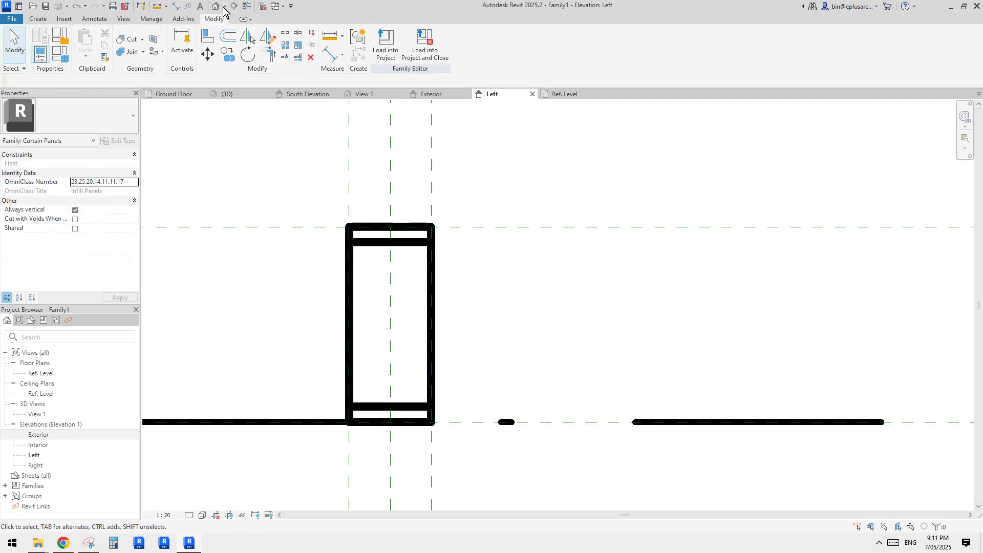
click(215, 5)
scroll(651, 246, down, 3)
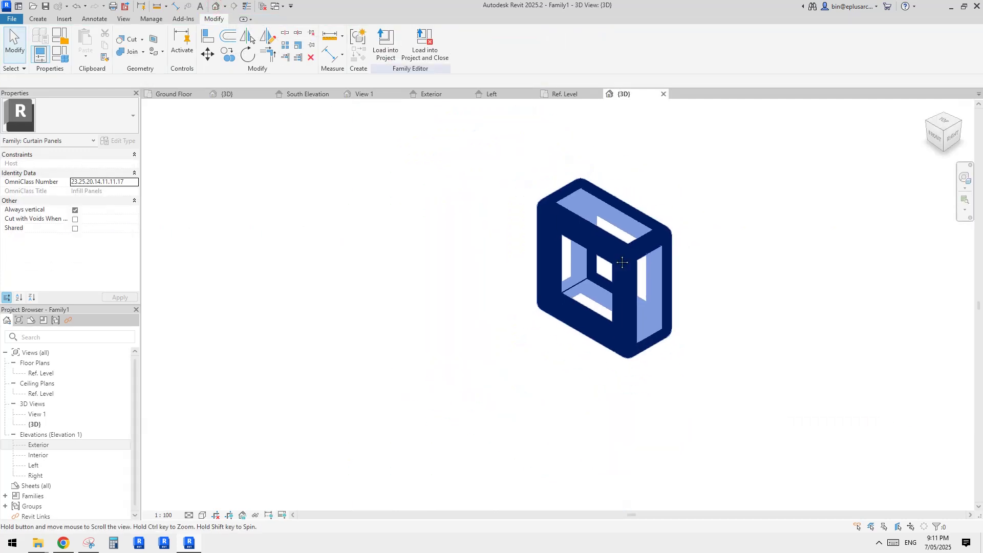
key(t)
key(l)
middle_drag(621, 261, 747, 232)
scroll(683, 242, up, 1)
middle_drag(683, 242, 562, 255)
scroll(562, 255, up, 1)
Step: Assign the Glass material to the swept block frame
click(498, 225)
click(115, 210)
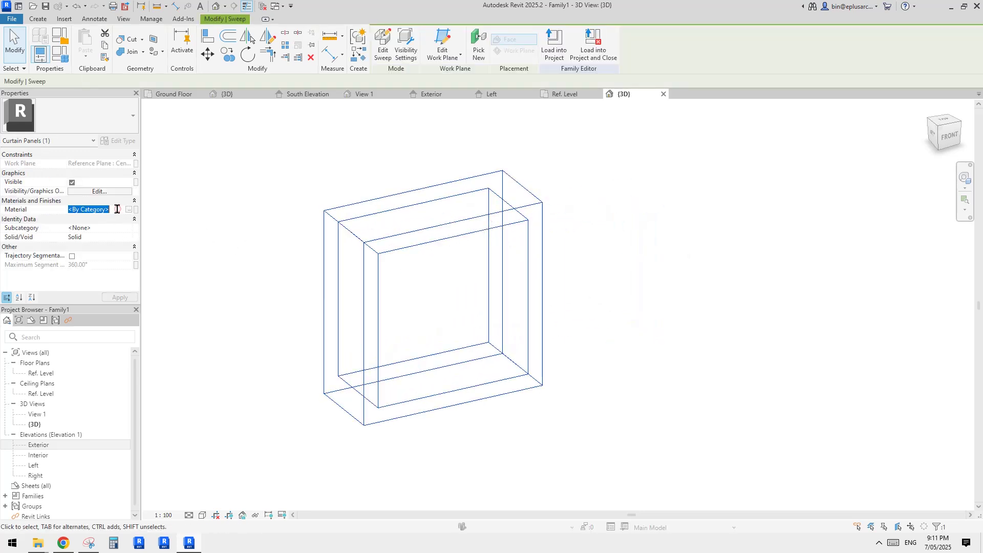
text(glass)
click(239, 197)
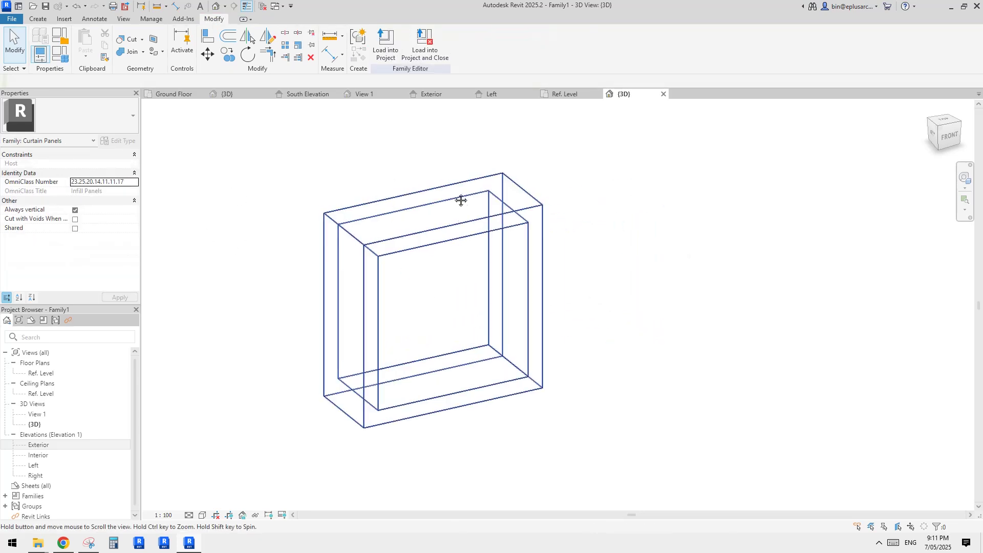
shift+middle_drag(517, 223, 401, 207)
shift+middle_drag(356, 233, 377, 235)
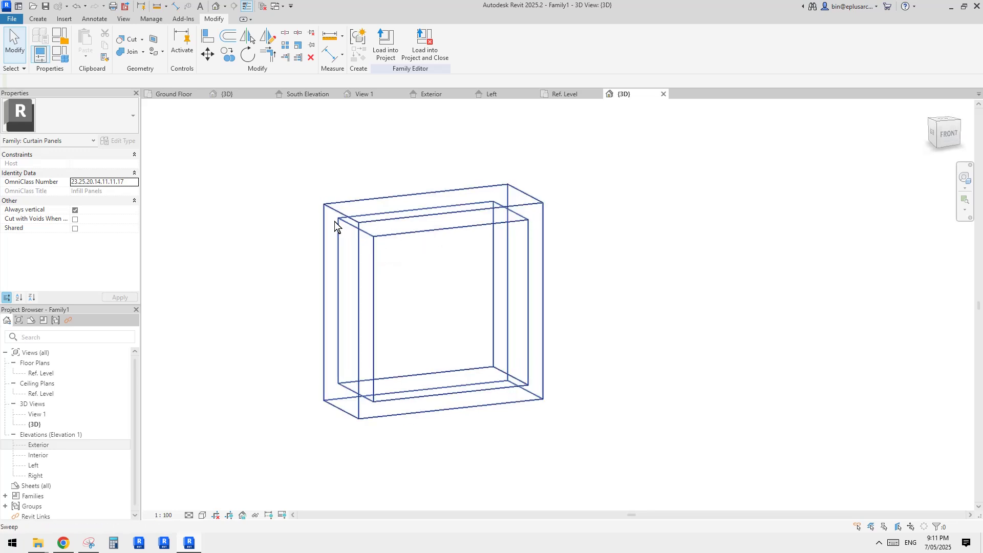
shift+middle_drag(386, 252, 467, 288)
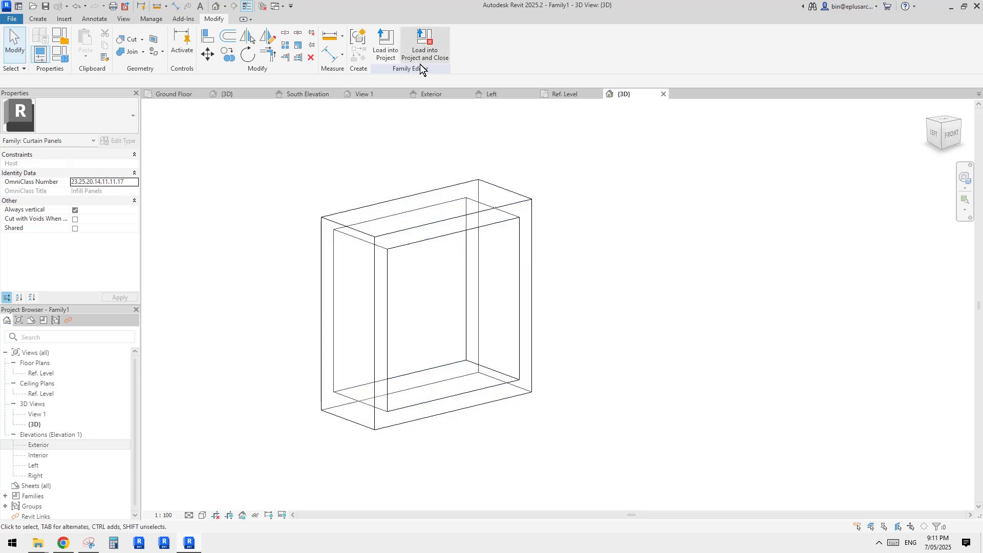
Step: Try to set the work plane by picking the frame's front face
click(39, 19)
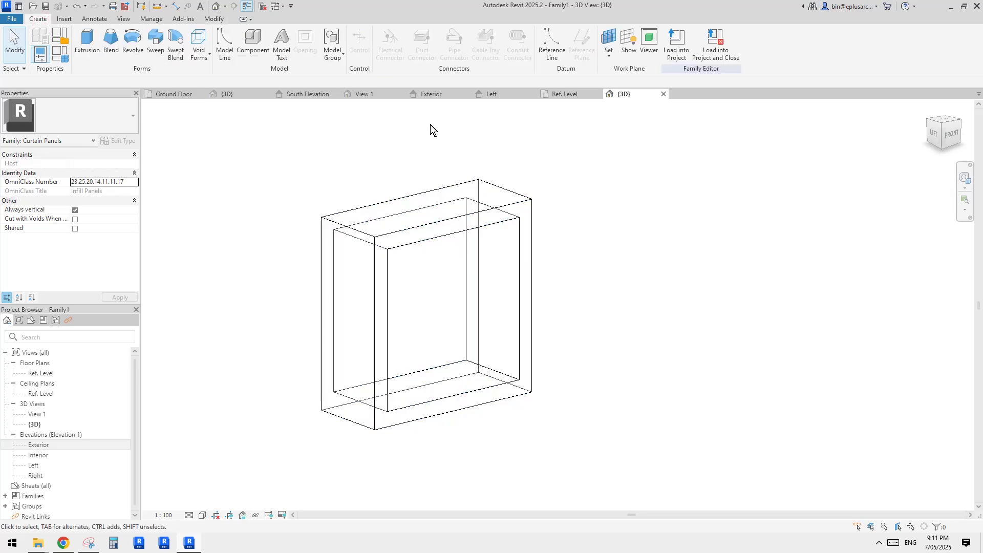
click(606, 36)
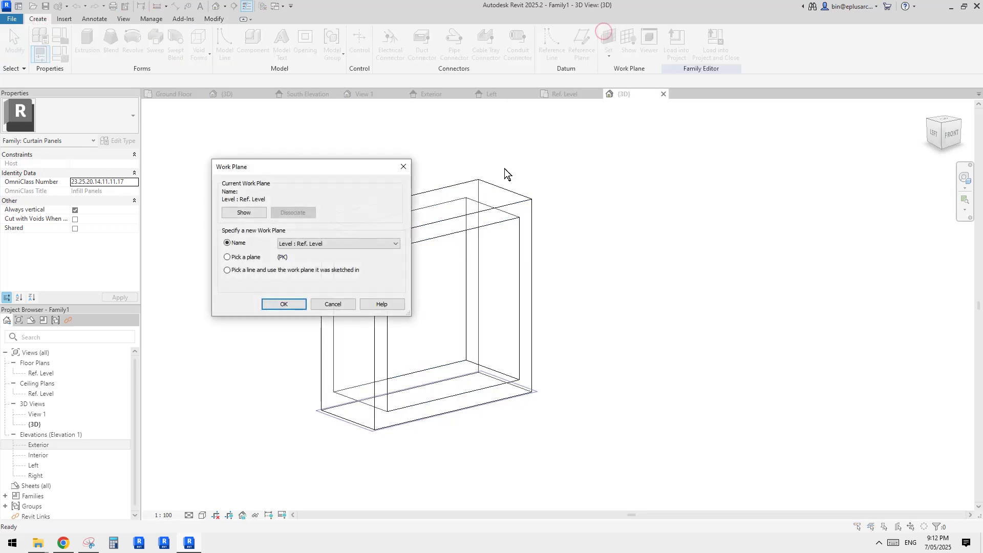
click(255, 257)
click(273, 305)
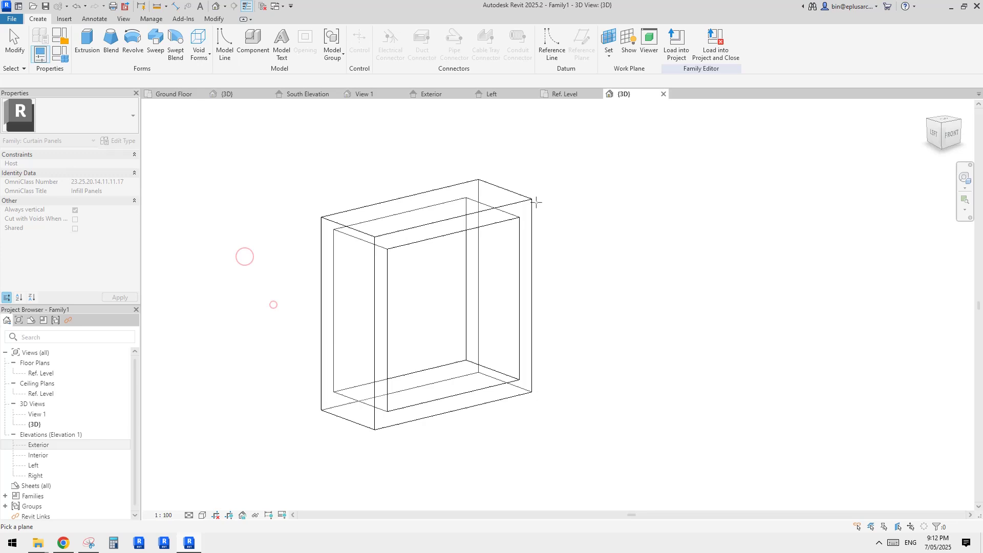
click(517, 220)
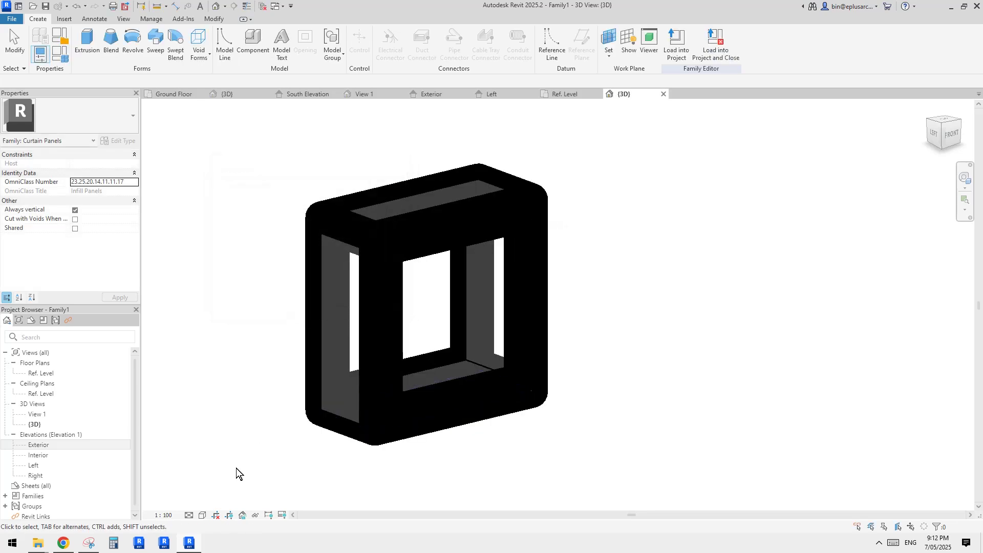
Step: Set the 3D view's scale to 1:10 and switch its visual style to Shaded
click(173, 515)
click(172, 403)
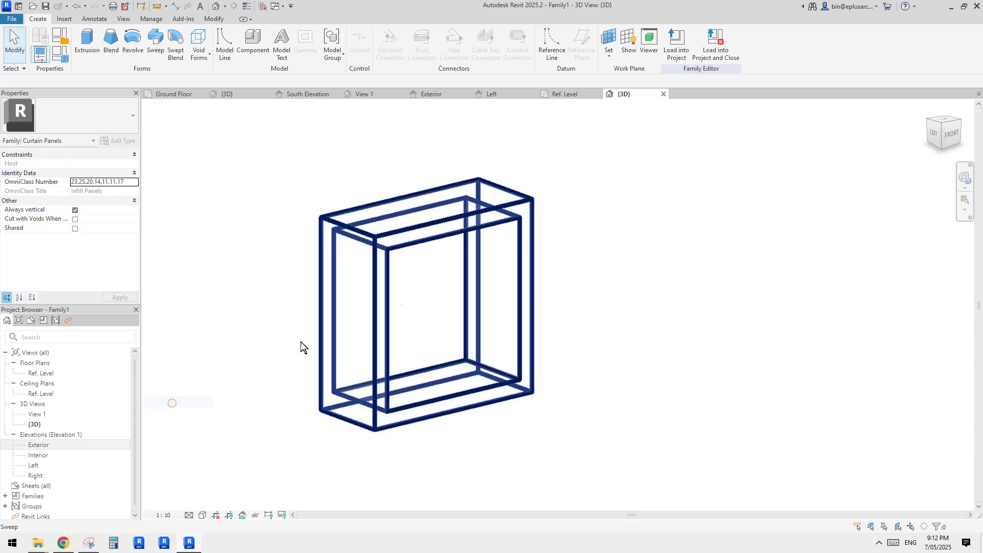
middle_drag(576, 277, 595, 283)
key(s)
key(d)
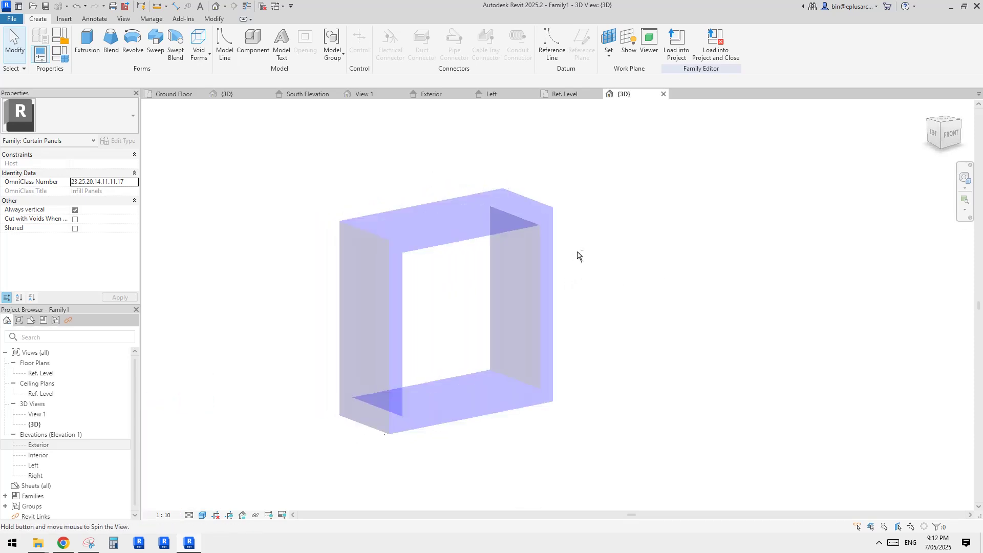
scroll(516, 238, up, 2)
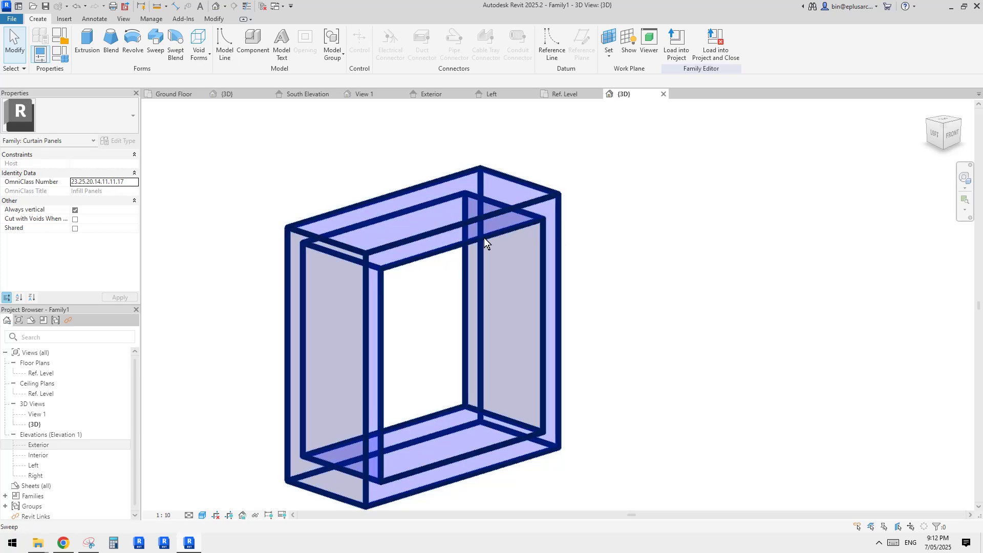
middle_drag(498, 252, 505, 234)
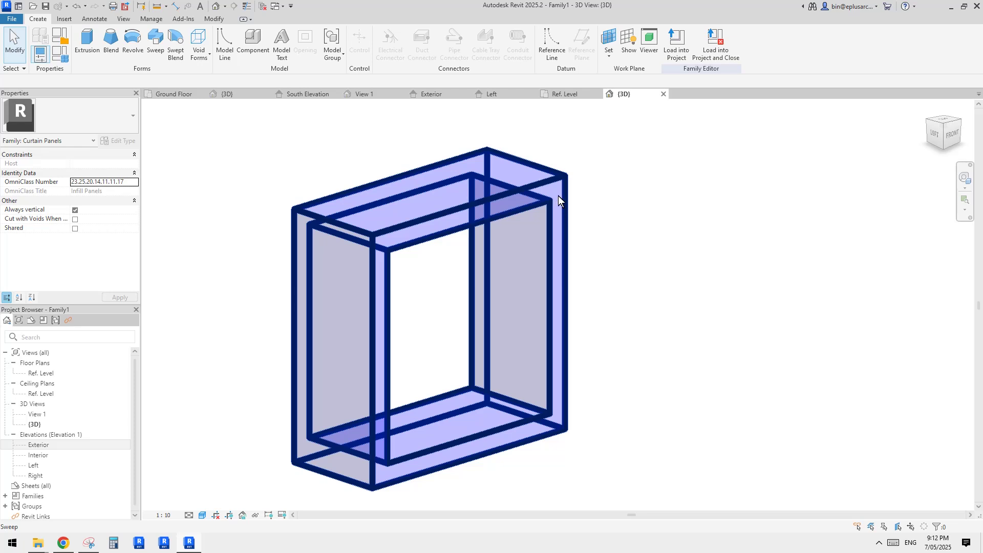
Step: Set the work plane to the front face of the swept frame by picking the plane
click(609, 38)
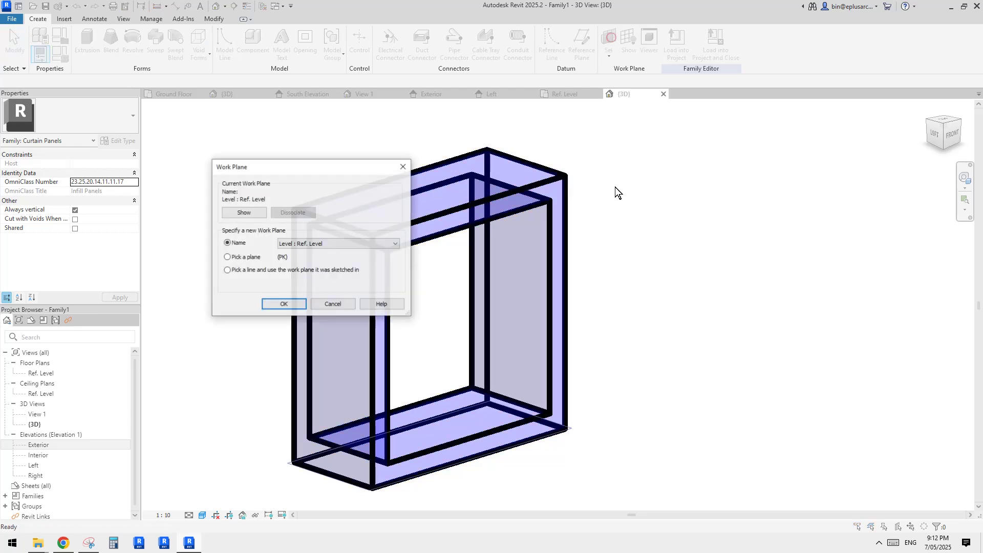
click(273, 303)
click(554, 192)
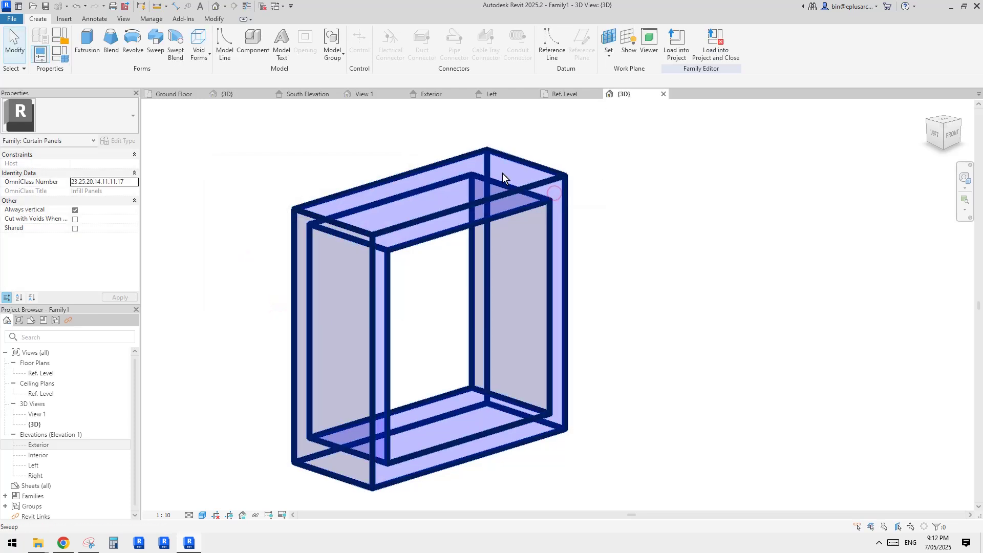
Step: Start an extrusion and pick the full inner edge loop of the frame's front face as its locked sketch
click(87, 40)
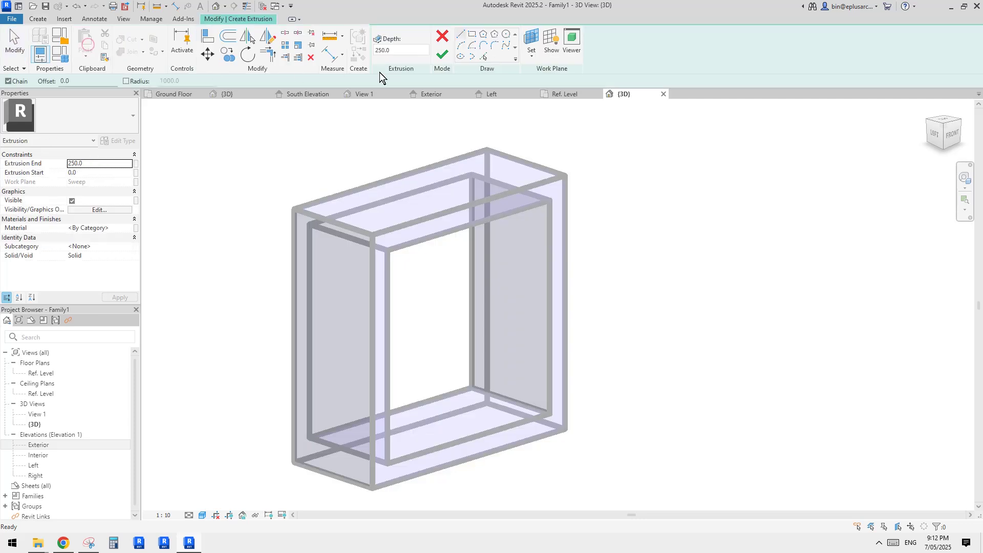
click(484, 56)
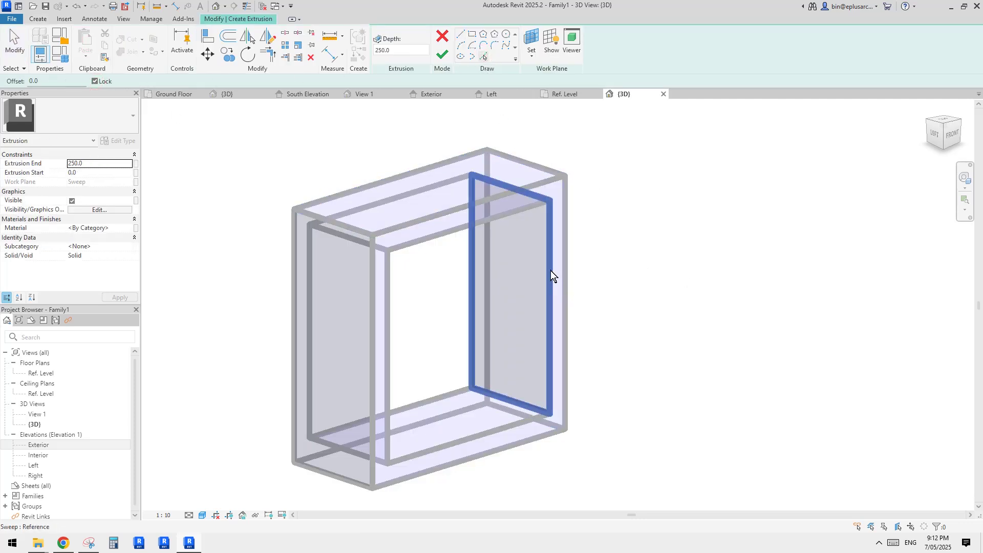
key(Tab)
key(Tab)
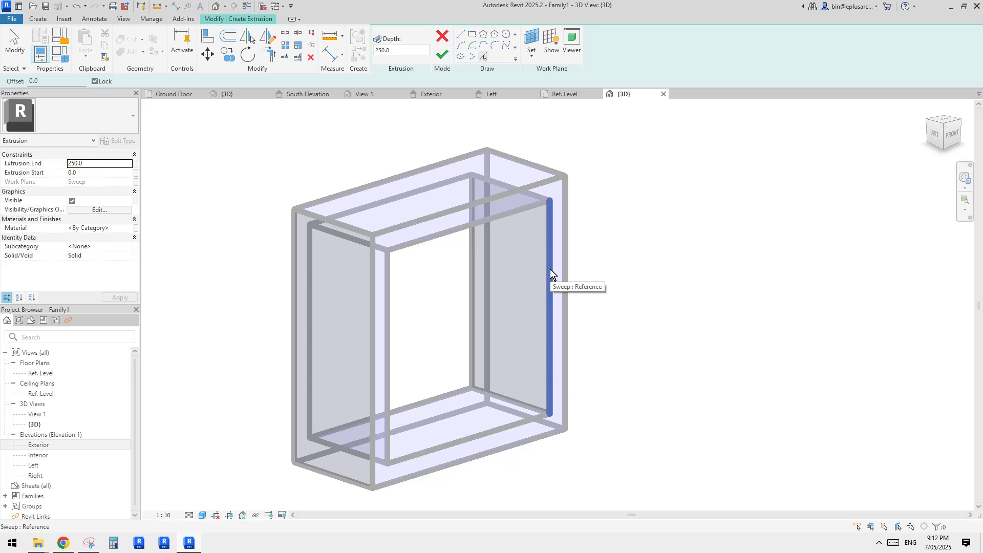
key(Tab)
click(550, 268)
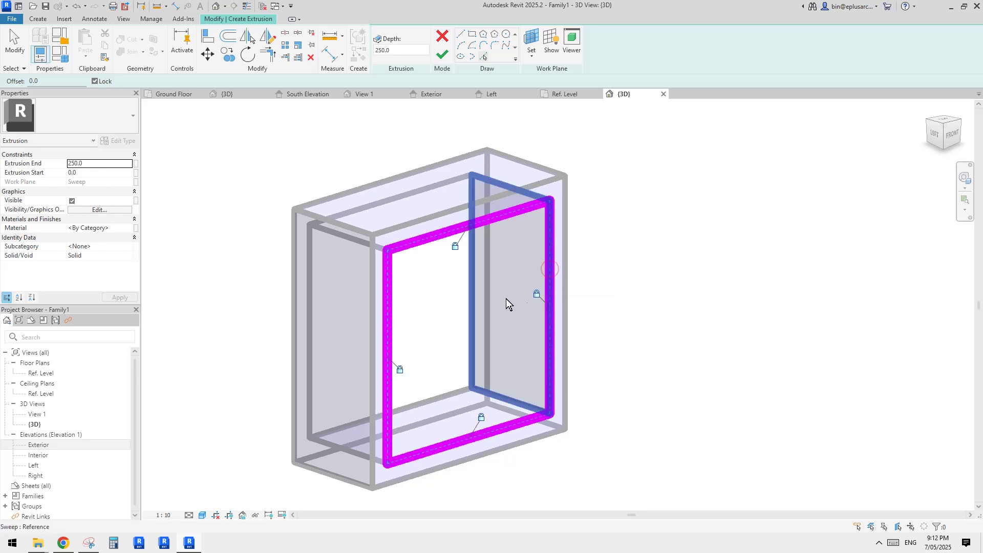
middle_drag(561, 269, 563, 263)
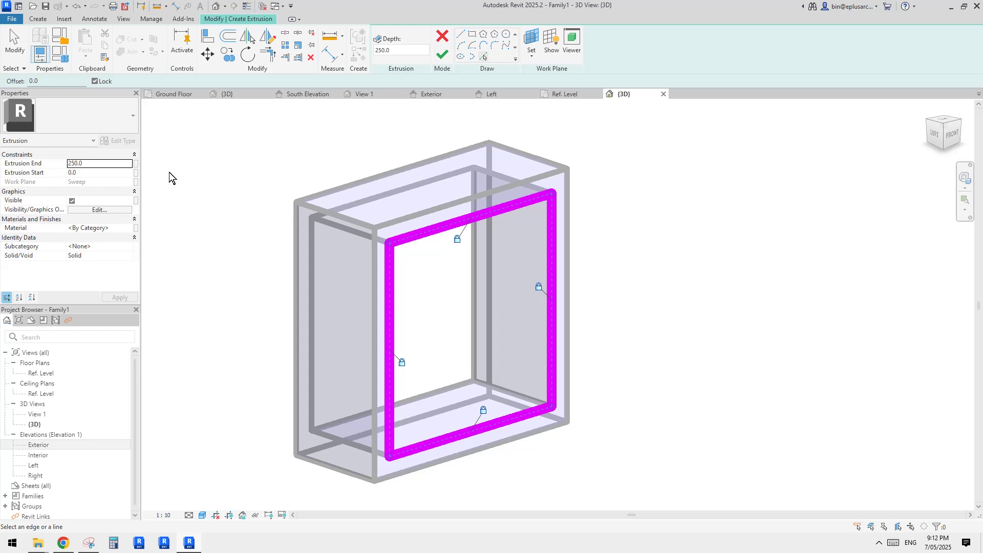
Step: Set the extrusion end to 10 and the material to Glass, and finish the front pane extrusion
click(94, 164)
text(10)
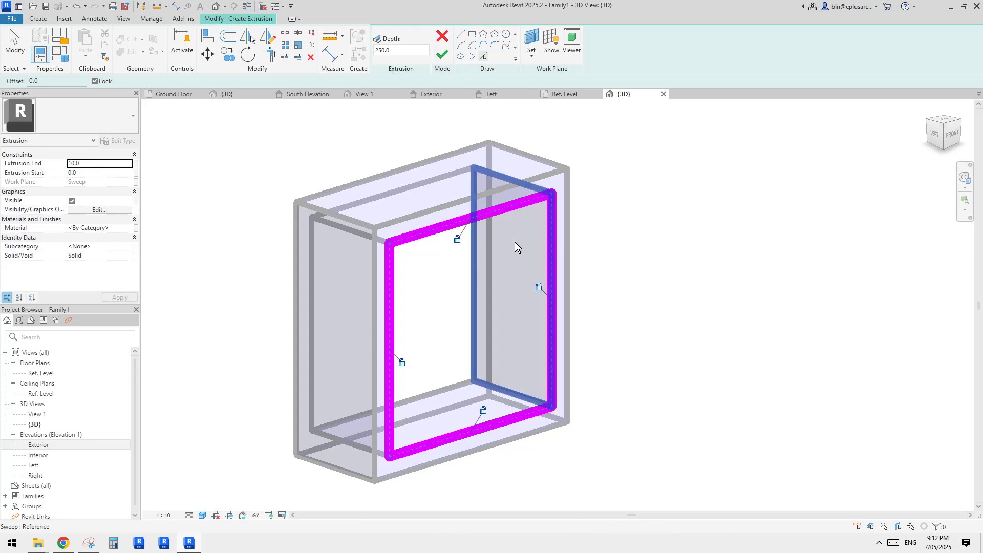
click(114, 230)
text(glass)
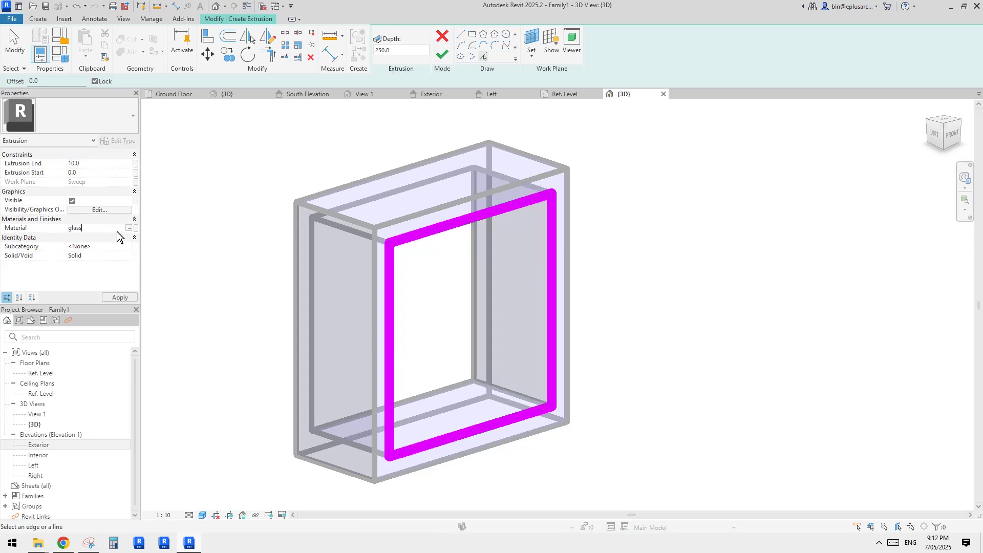
key(Return)
click(444, 57)
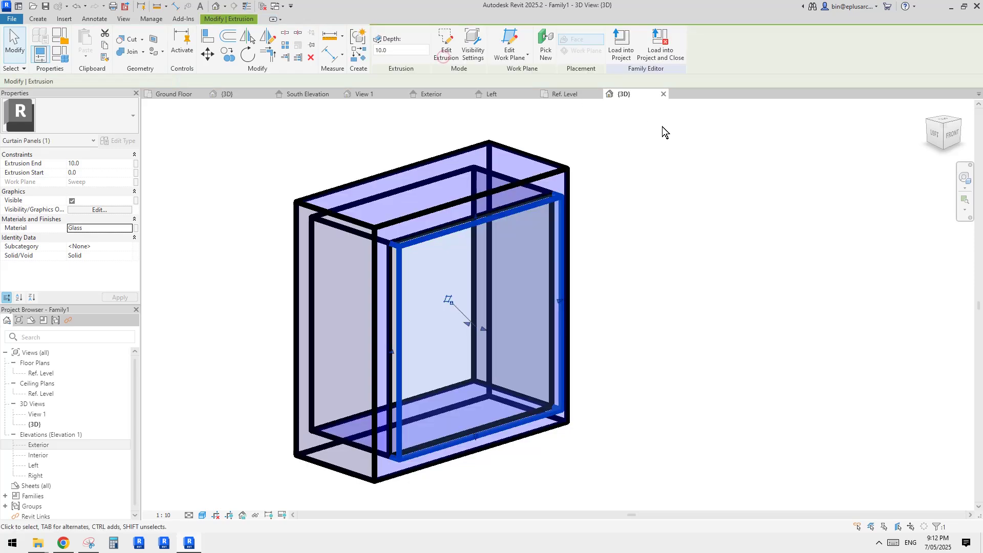
Step: Set the front glass pane's extrusion end to -10 so it extends into the frame
shift+middle_drag(663, 131, 79, 190)
click(99, 164)
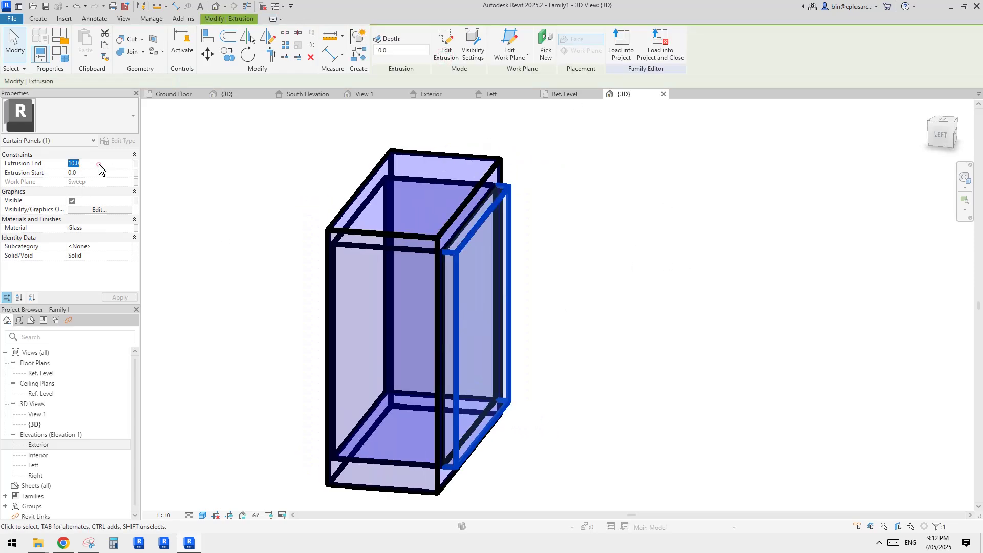
text(-10)
key(Return)
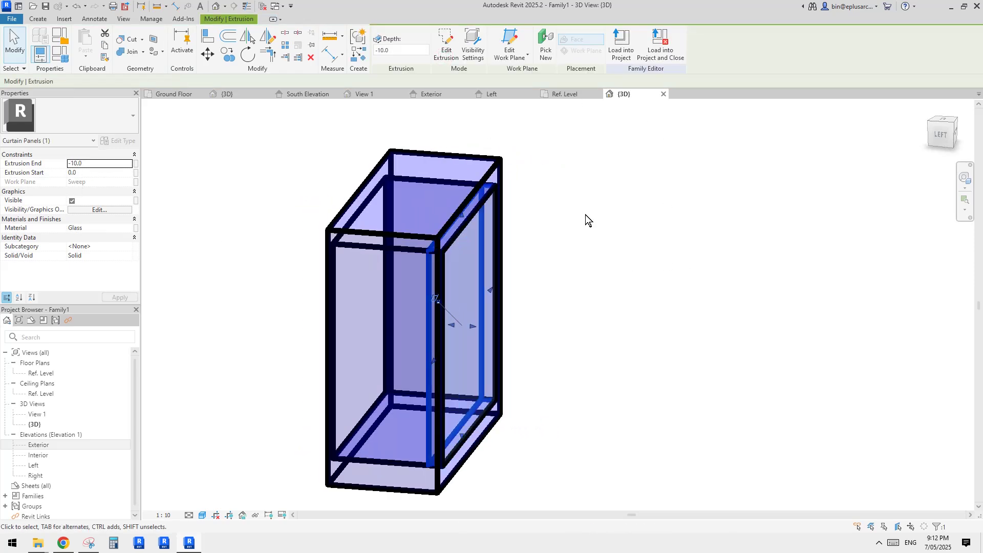
shift+middle_drag(586, 214, 613, 277)
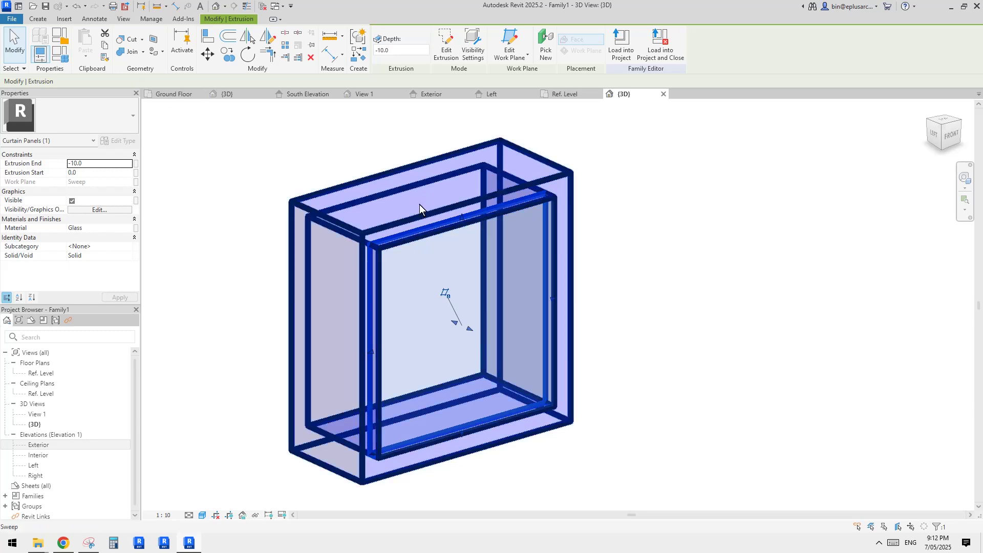
shift+middle_drag(420, 204, 546, 217)
key(Escape)
shift+middle_drag(417, 232, 477, 230)
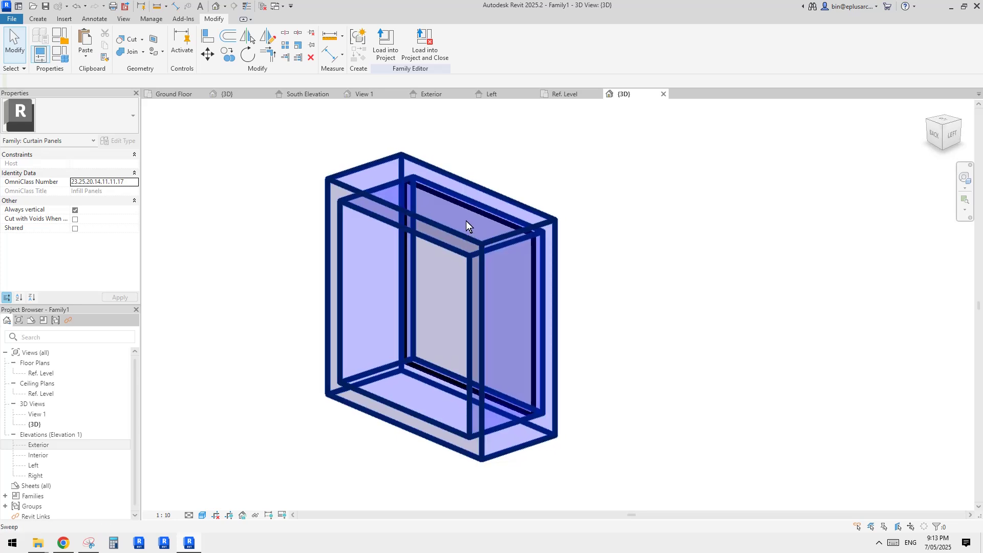
shift+middle_drag(459, 228, 441, 243)
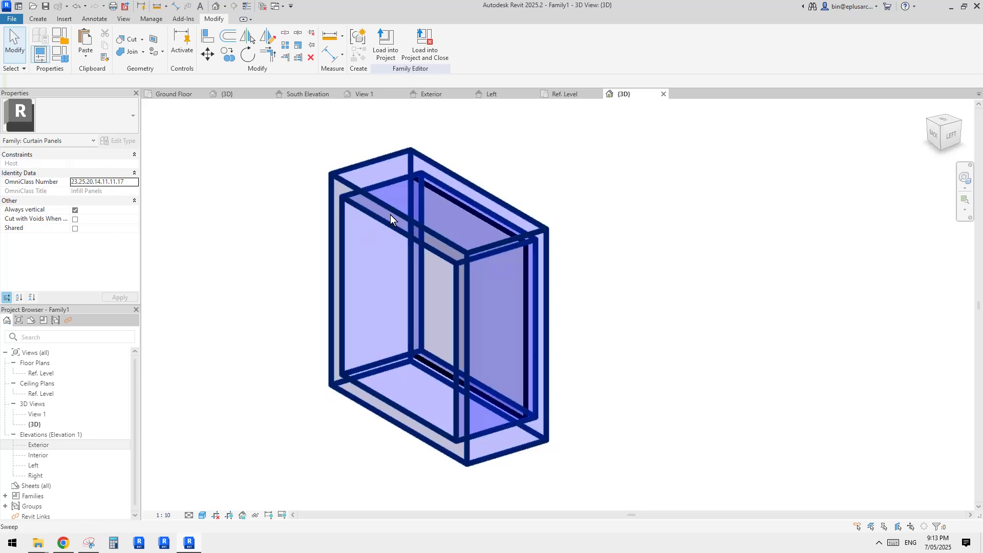
Step: Start an extrusion and set its work plane to the back face of the swept frame by picking the plane
middle_drag(389, 219, 434, 204)
scroll(434, 204, up, 1)
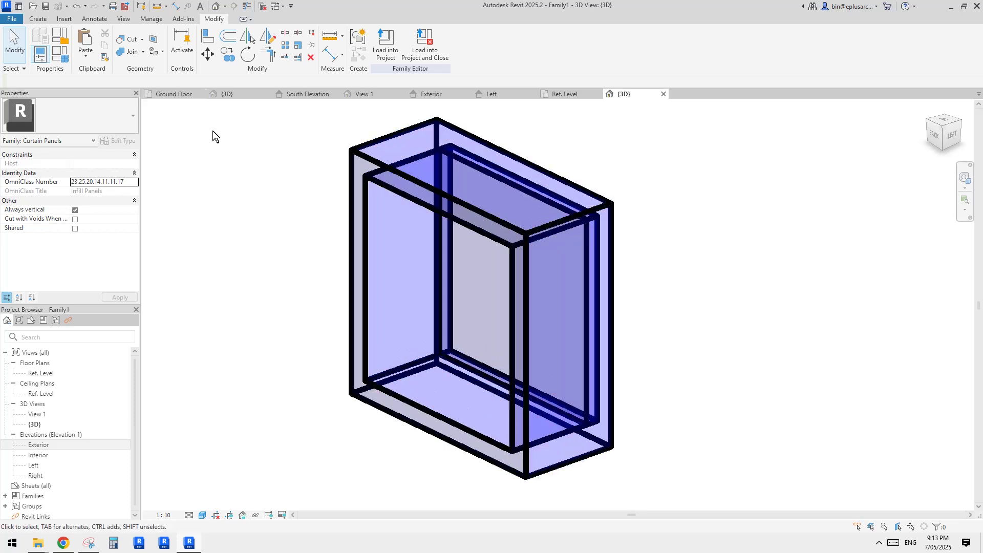
click(34, 18)
click(87, 43)
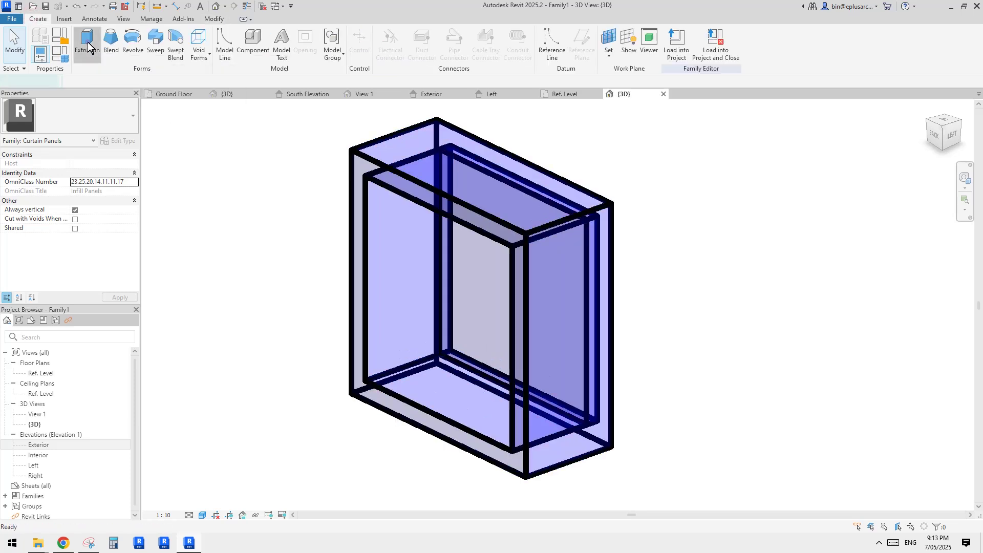
click(532, 42)
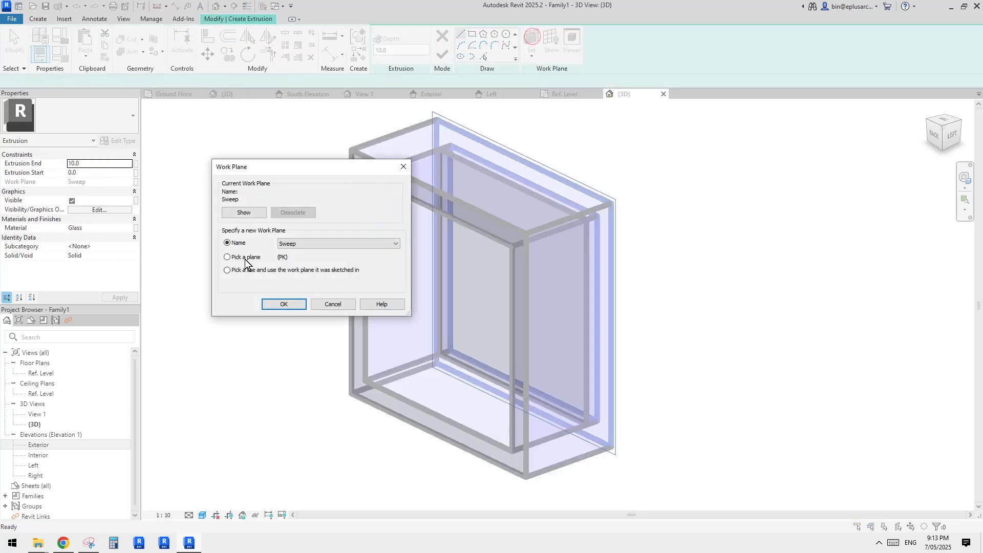
click(282, 305)
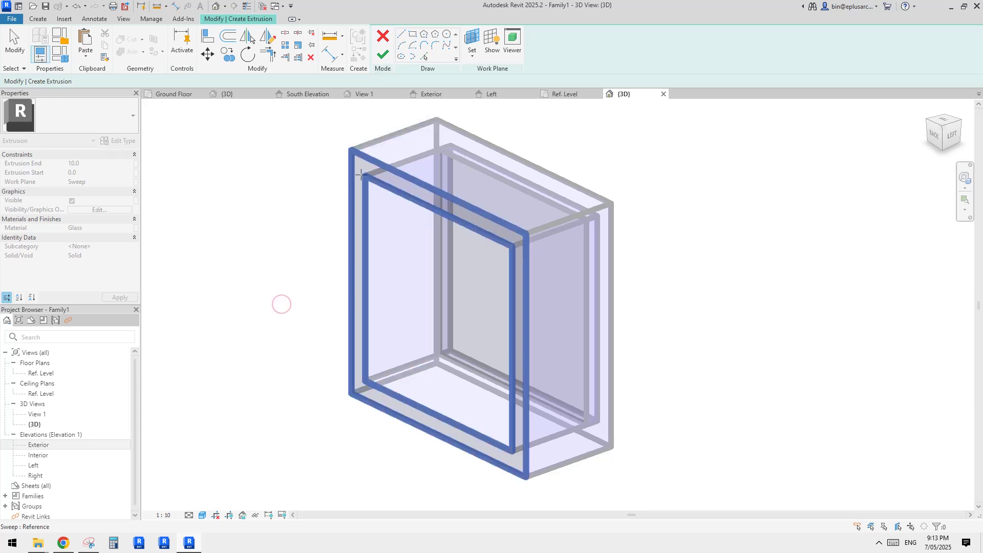
click(364, 166)
Step: Pick the full inner edge loop of the frame's back face as the locked sketch and finish the glass extrusion
click(484, 55)
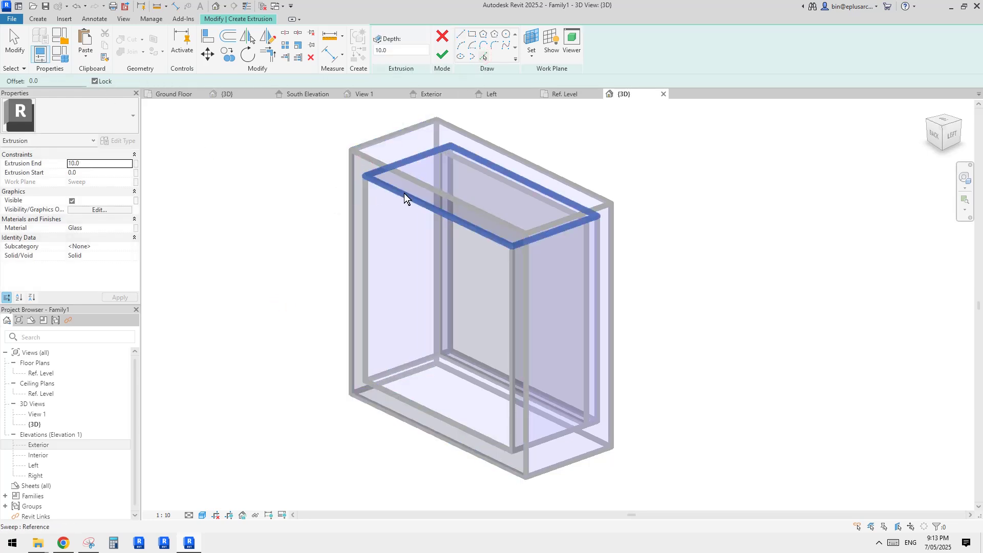
key(Tab)
key(Tab)
key(Tab)
key(Tab)
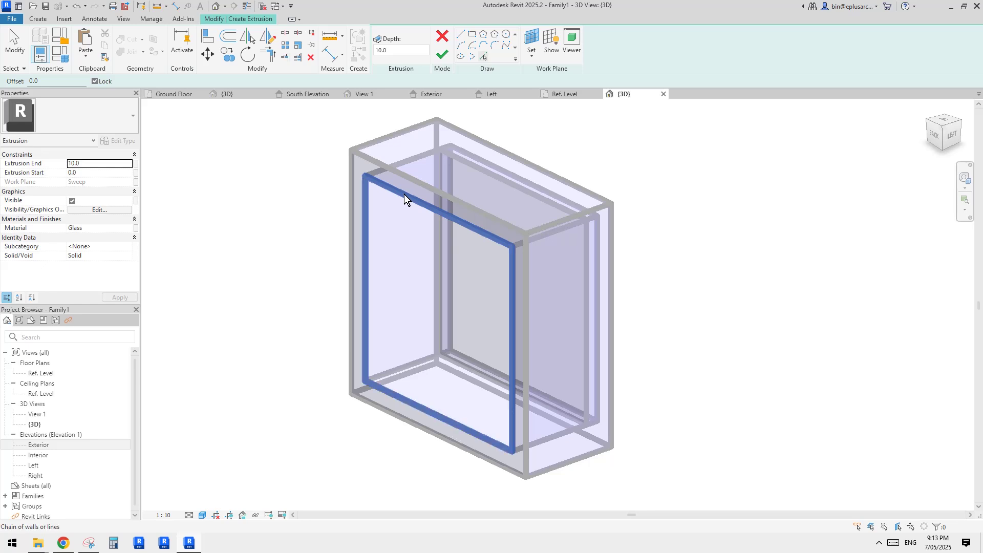
click(404, 194)
click(441, 54)
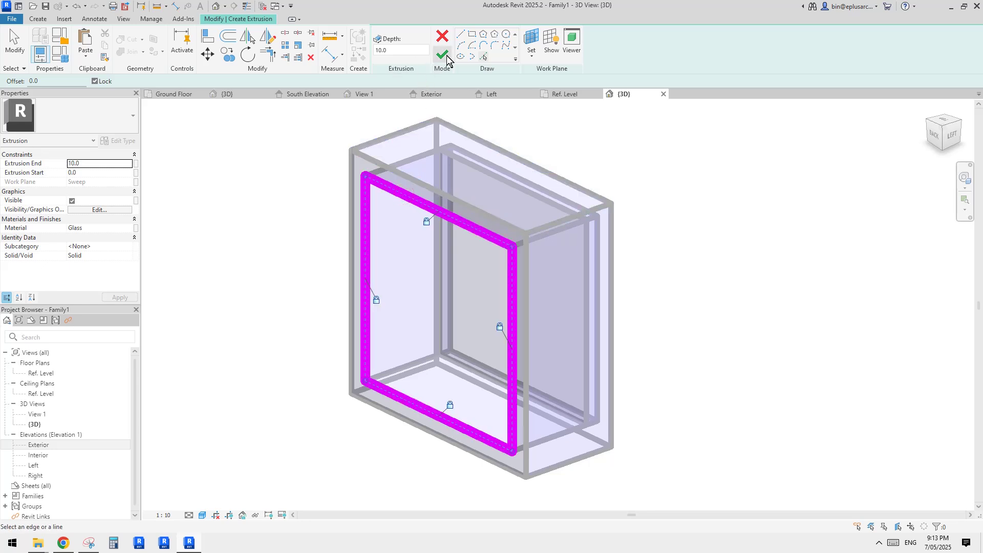
Step: Set the back glass pane's extrusion end to -10 so it extends into the frame
click(111, 167)
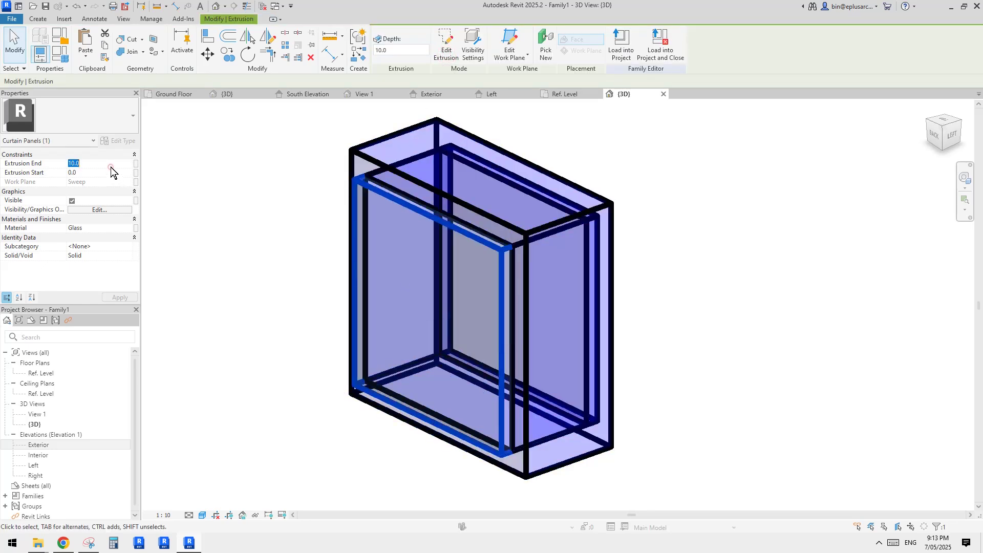
text(-10)
key(Return)
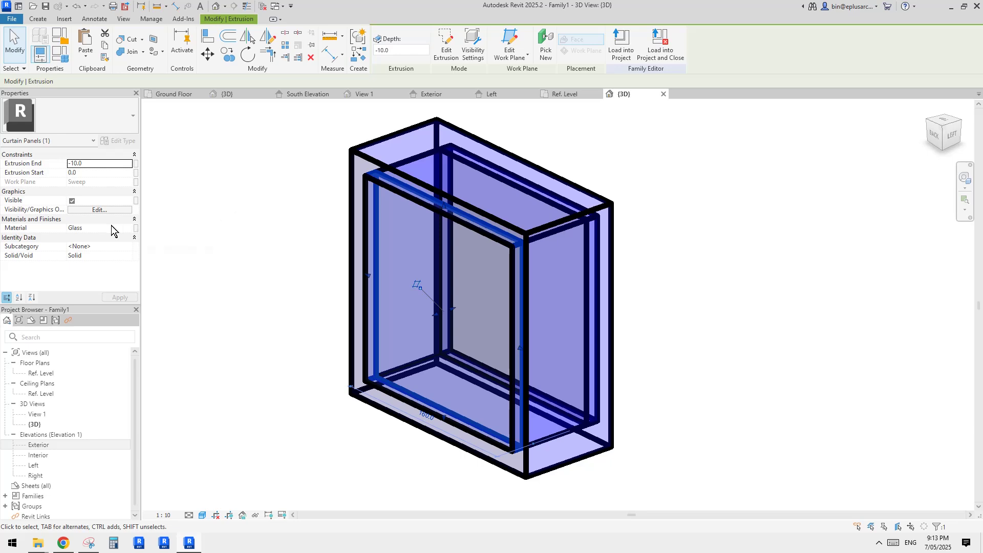
Step: Join the back glass pane's geometry with the swept frame
shift+middle_drag(315, 212, 347, 236)
click(317, 241)
click(129, 52)
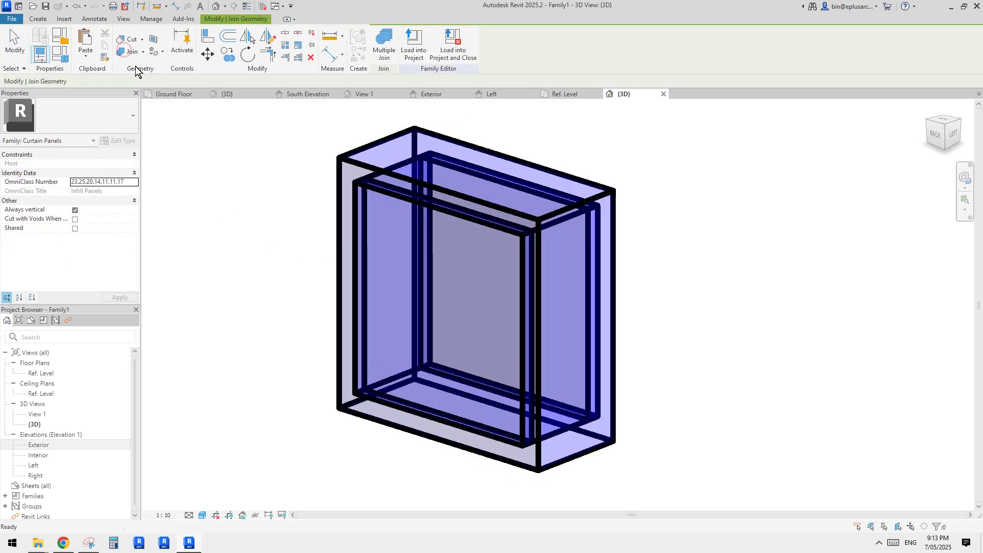
click(416, 417)
click(407, 429)
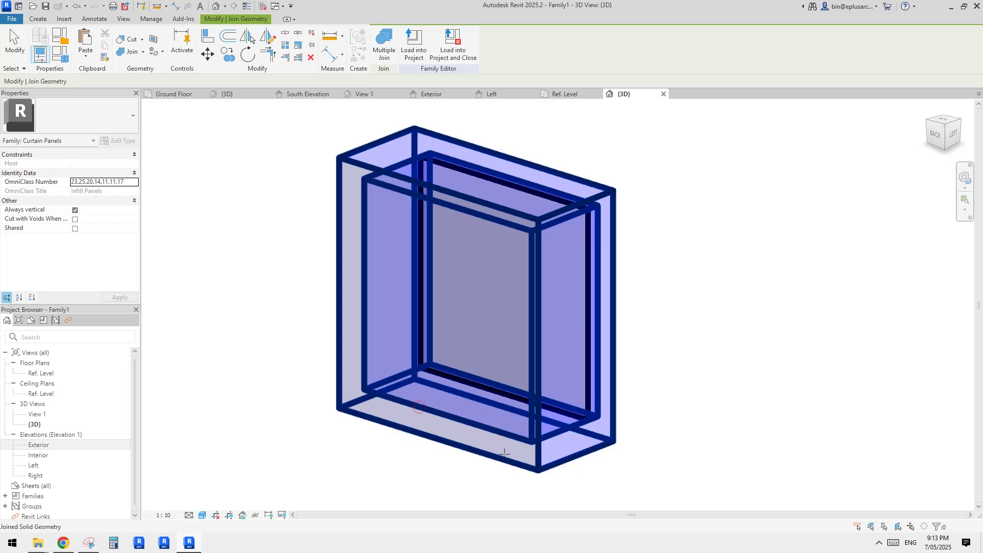
shift+middle_drag(504, 453, 658, 301)
key(Escape)
shift+middle_drag(659, 331, 637, 333)
middle_drag(295, 309, 304, 288)
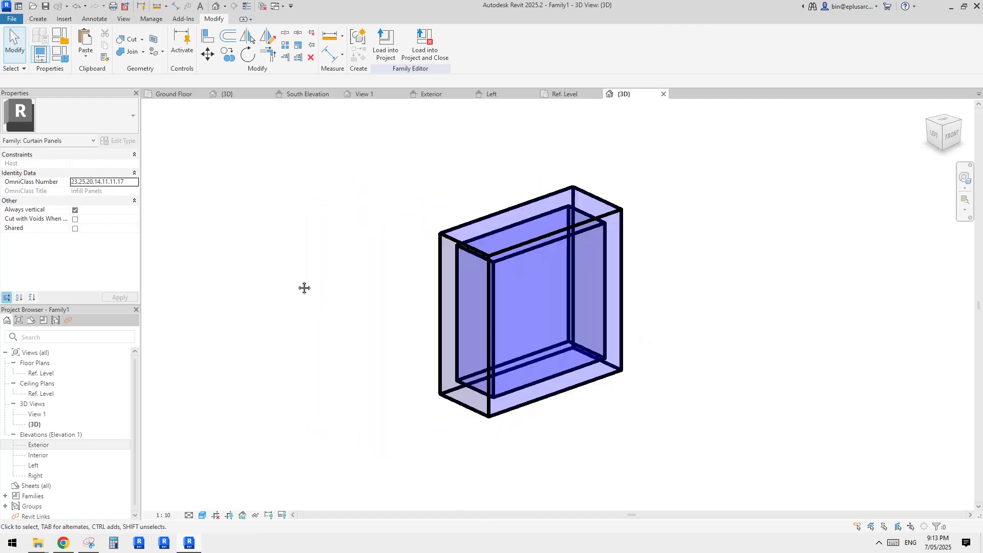
Step: Flex the family by applying a Thickness of 120, and set the parameter back to 80
click(59, 42)
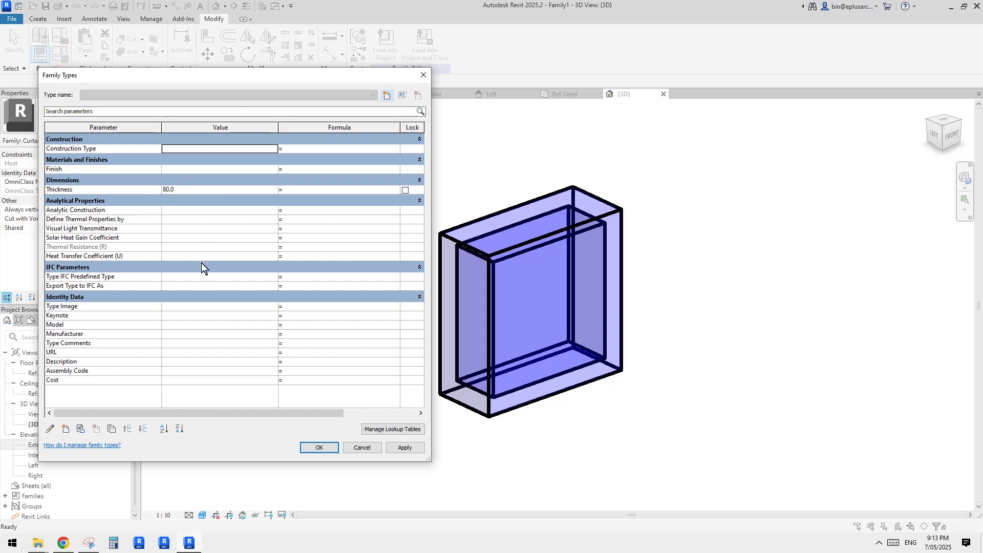
click(202, 192)
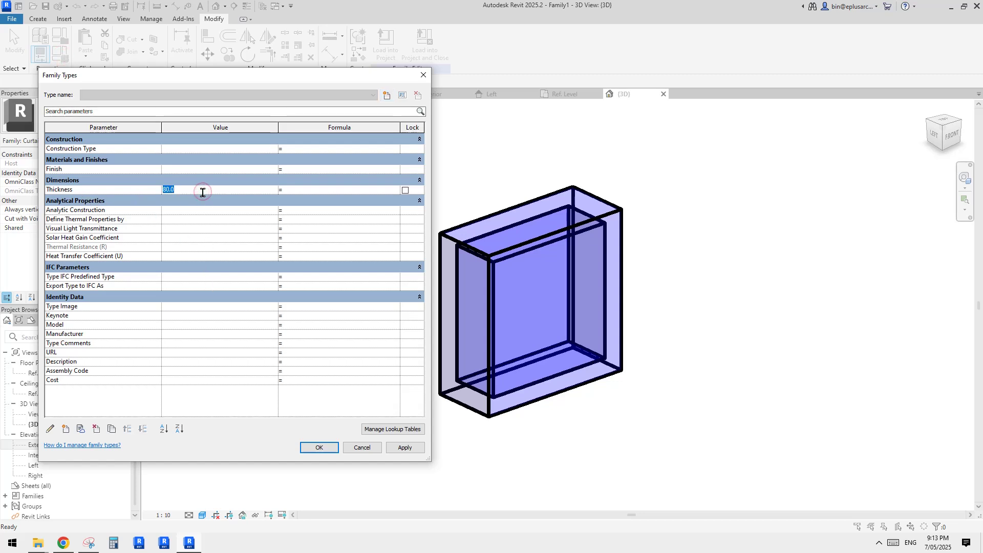
text(120)
click(411, 451)
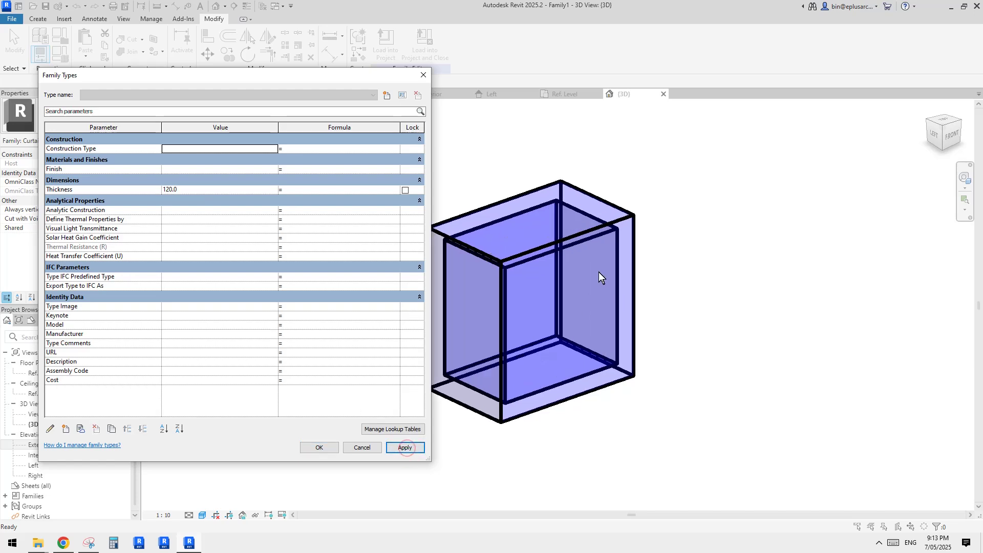
click(207, 191)
text(80)
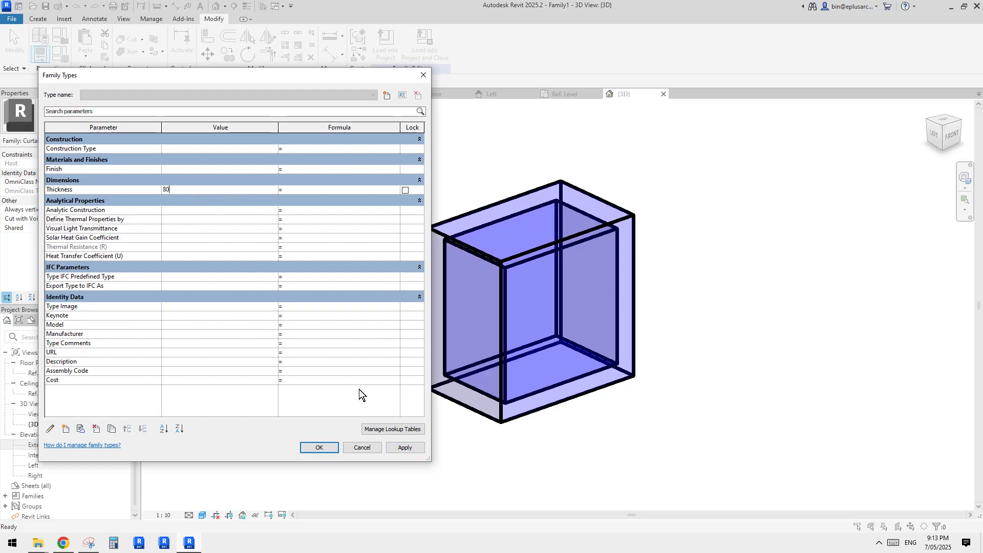
click(402, 445)
click(320, 445)
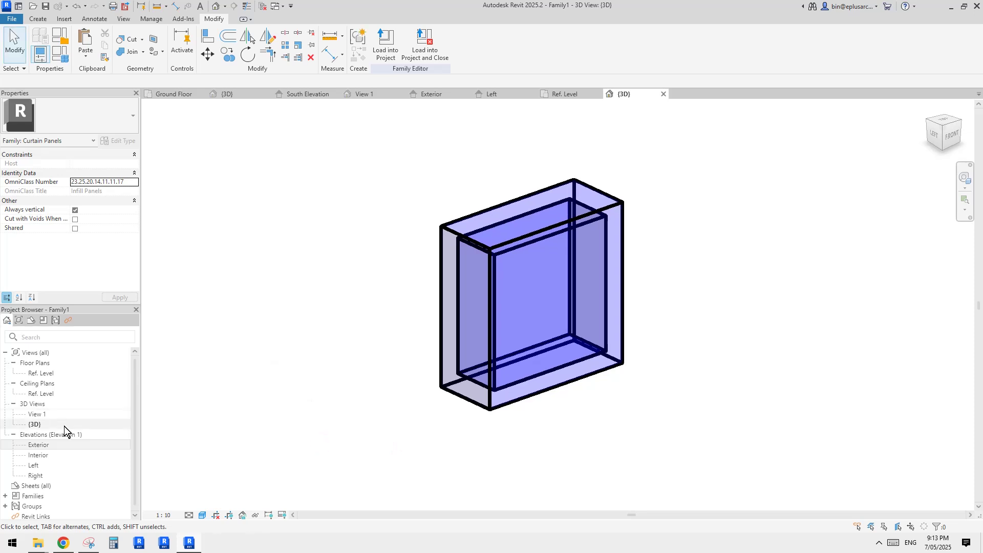
Step: Open the Exterior elevation and examine how the glass block fits its reference planes
double_click(39, 446)
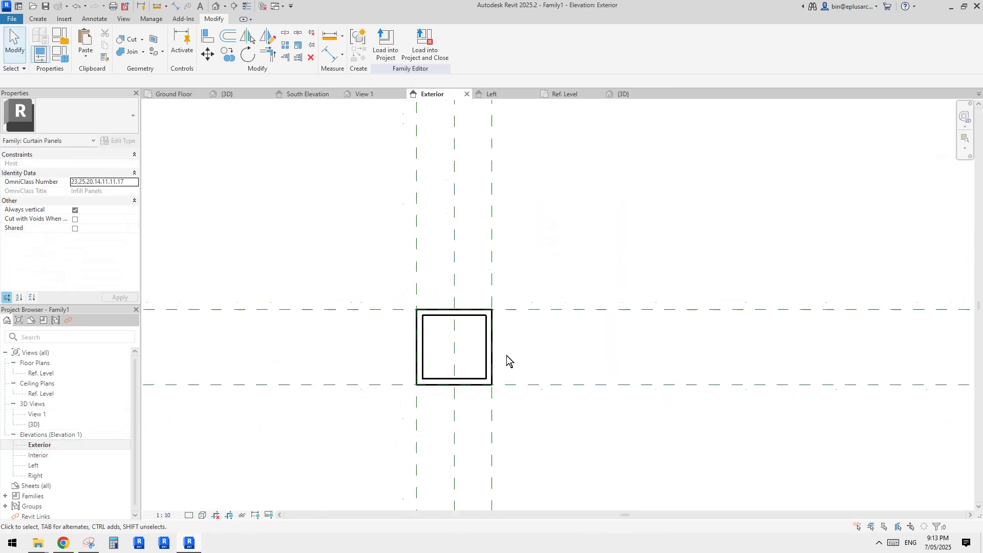
scroll(475, 325, up, 3)
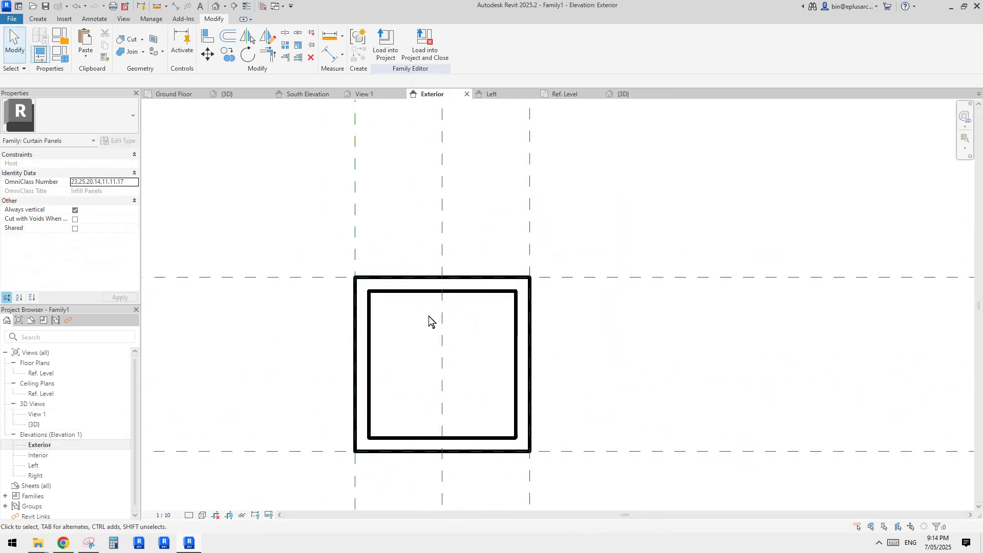
scroll(436, 321, down, 4)
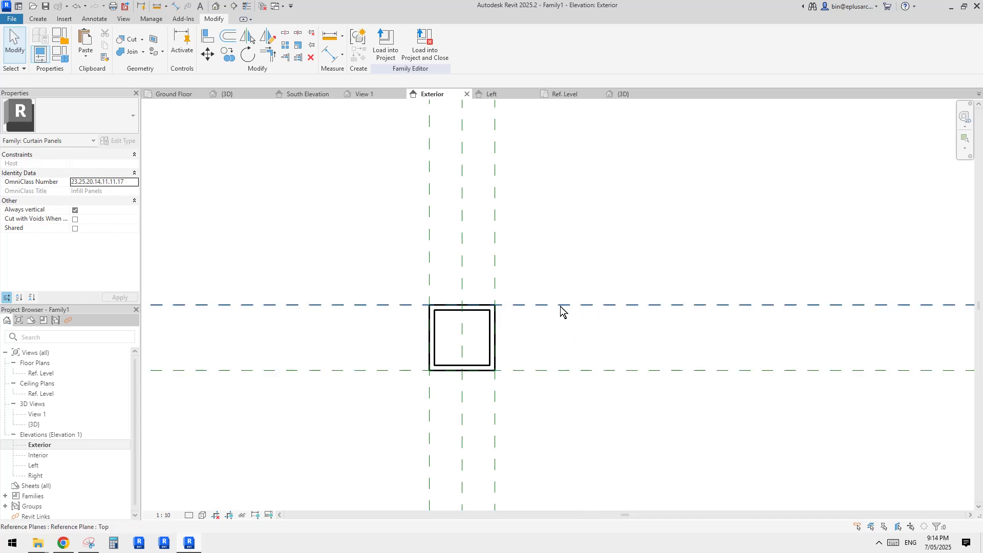
scroll(435, 290, down, 2)
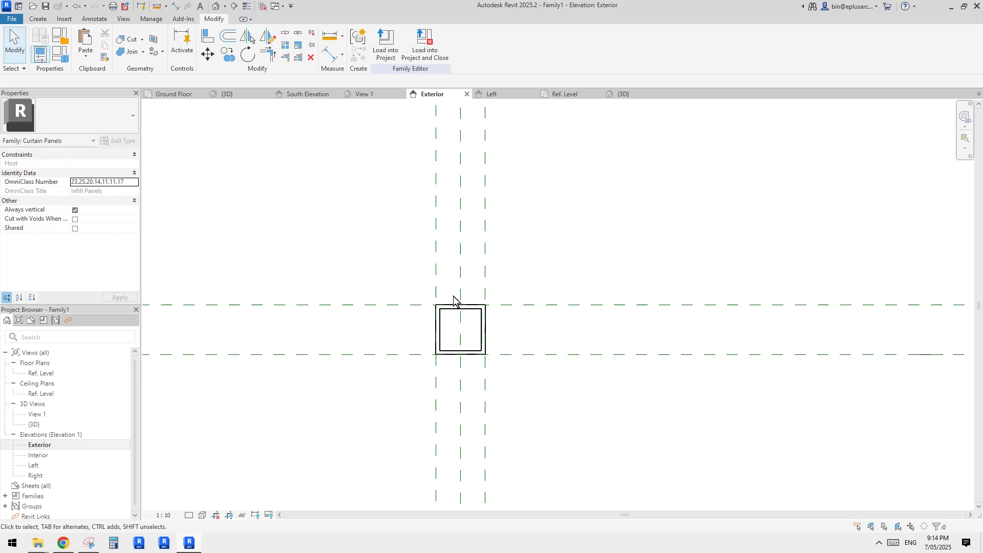
scroll(512, 307, up, 4)
middle_drag(423, 285, 441, 254)
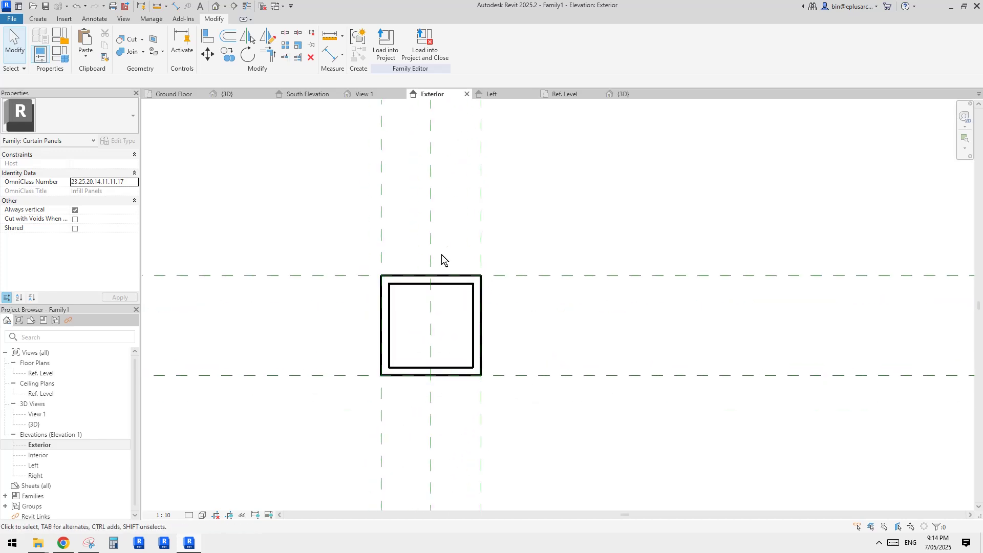
Step: Load the curtain panel family into the project and open the default 3D view
click(386, 44)
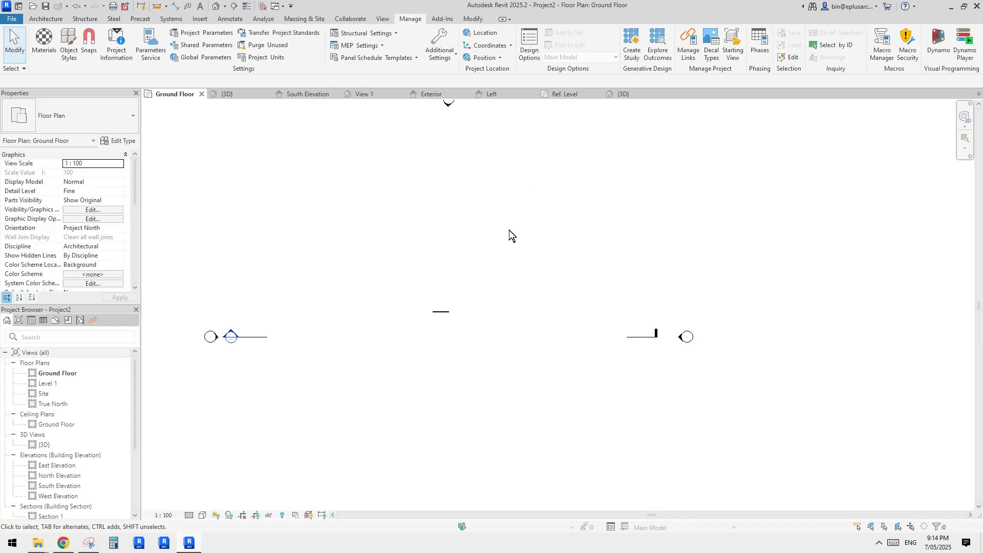
click(214, 8)
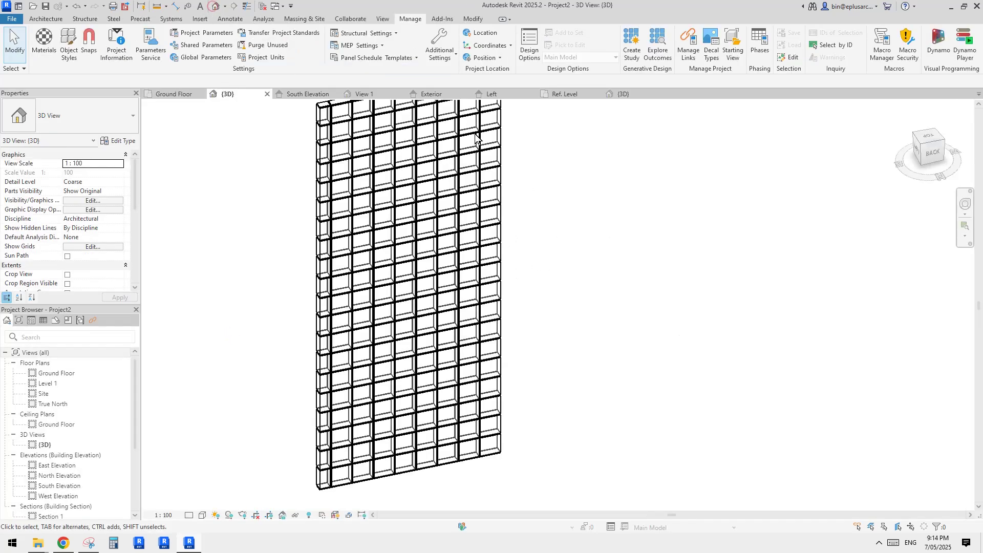
Step: Set the glass brick curtain wall type's curtain panel to Family1 : Family1, deleting the invalid dimensions
click(428, 211)
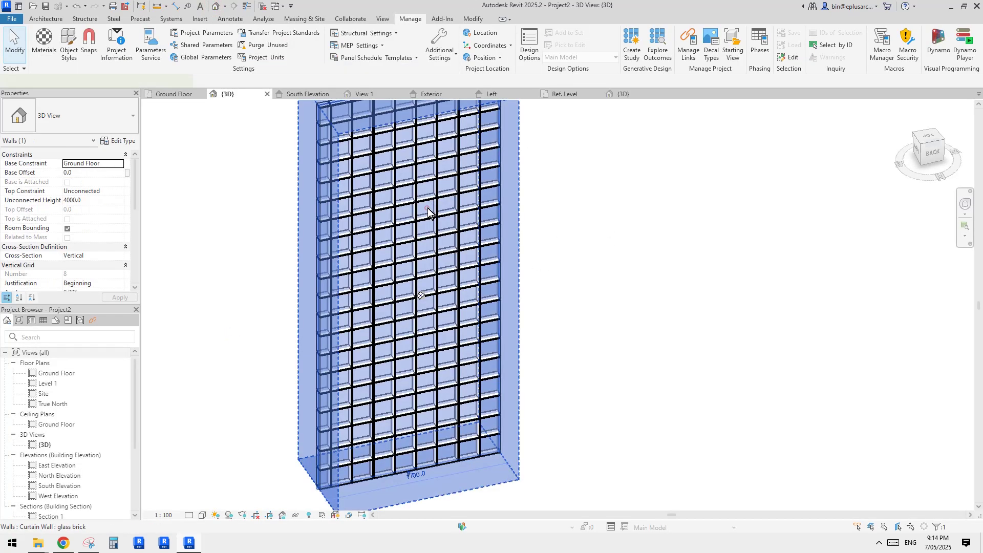
click(116, 143)
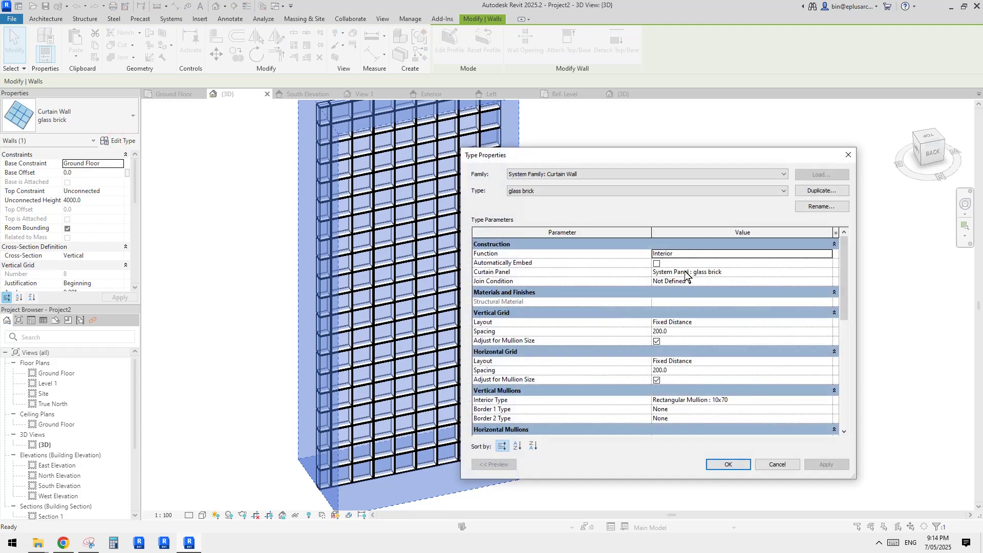
click(745, 273)
click(829, 274)
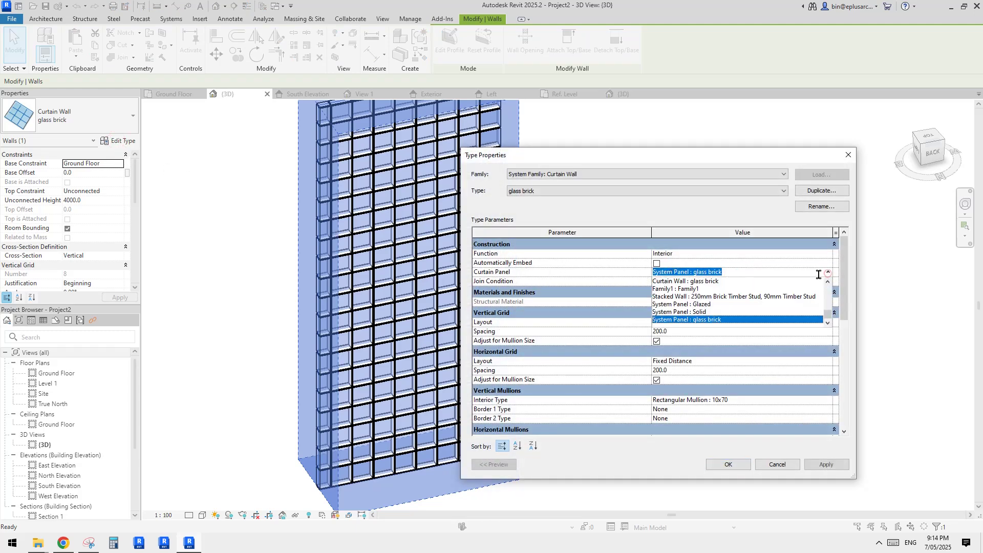
click(674, 289)
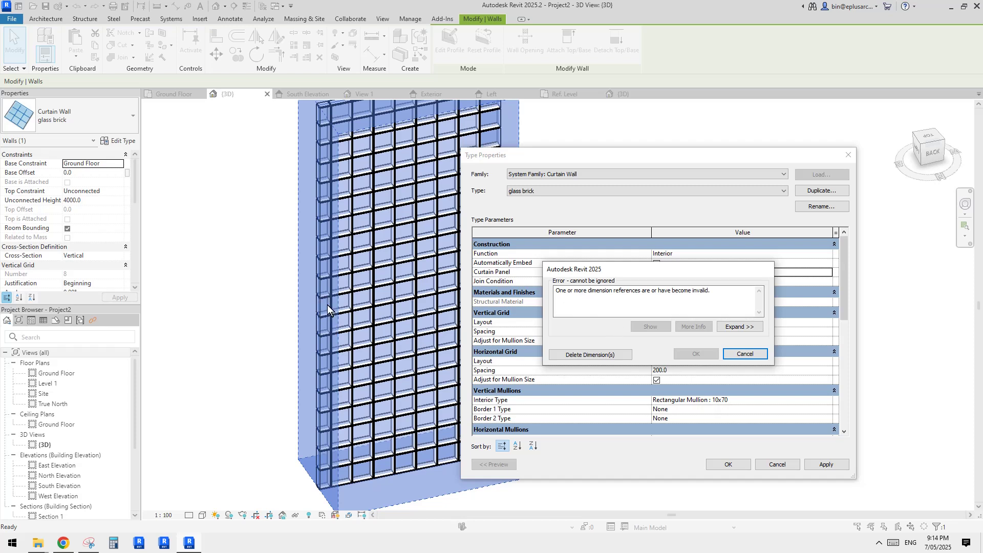
click(611, 354)
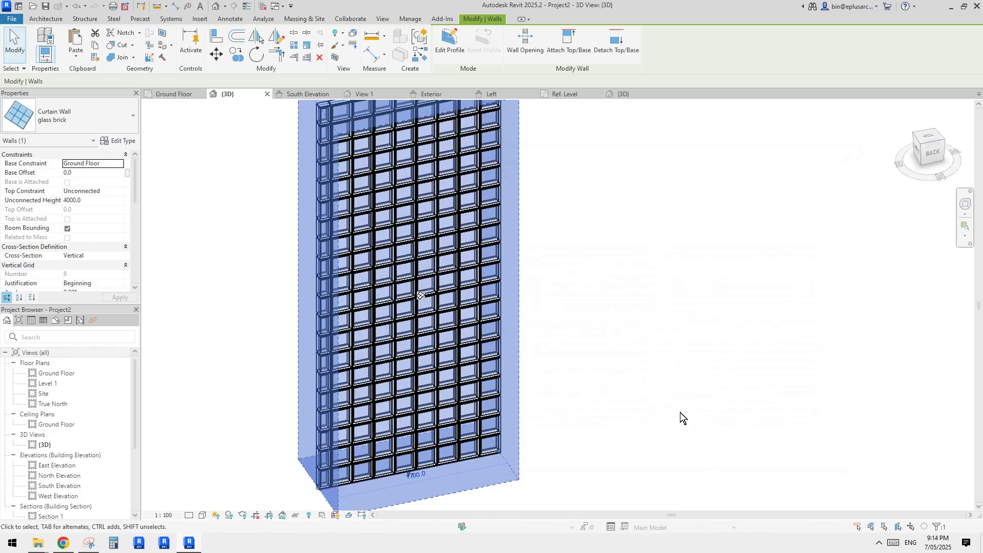
Step: Examine the new glass block panels of the wall up close from several angles in 3D
shift+middle_drag(576, 377, 525, 389)
click(526, 390)
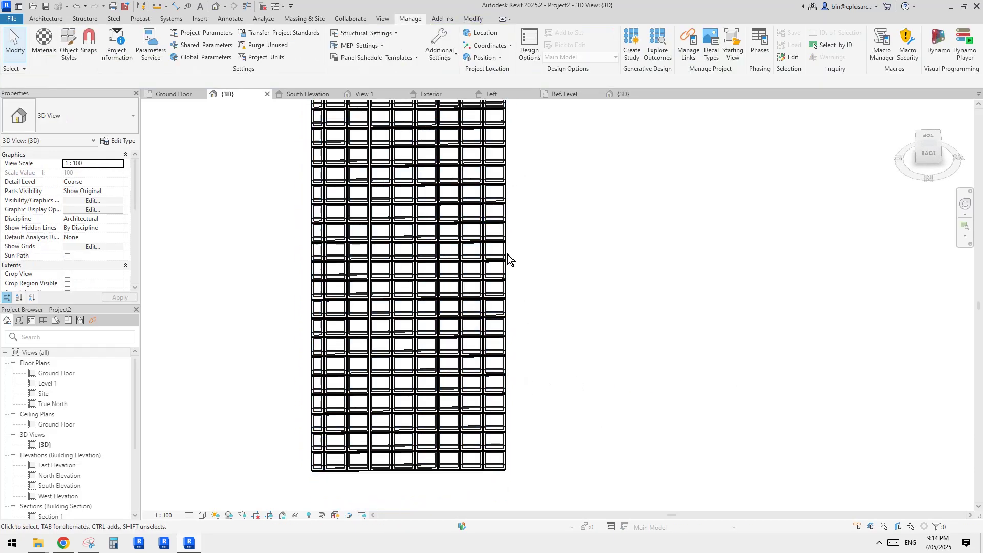
shift+middle_drag(508, 254, 559, 260)
scroll(582, 331, up, 5)
scroll(521, 290, up, 2)
shift+middle_drag(521, 290, 597, 353)
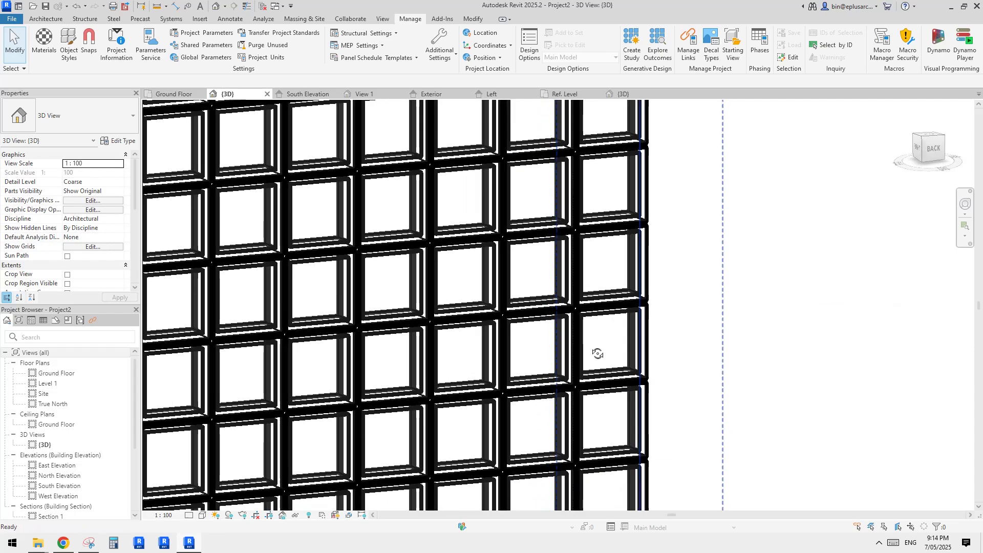
shift+middle_drag(631, 260, 658, 374)
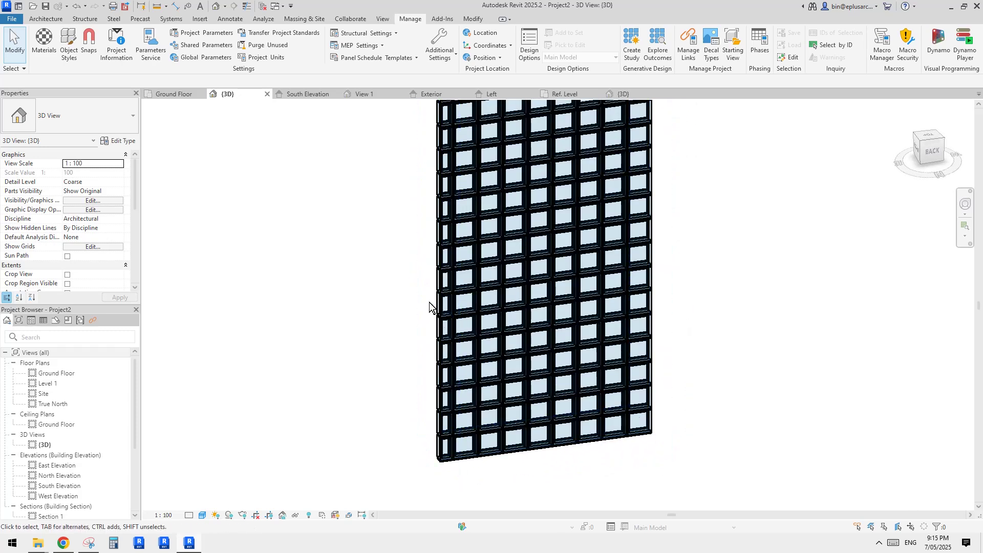
Step: Lower the top of the glass brick wall to an unconnected height of about 2349
click(442, 308)
shift+middle_drag(442, 308, 482, 326)
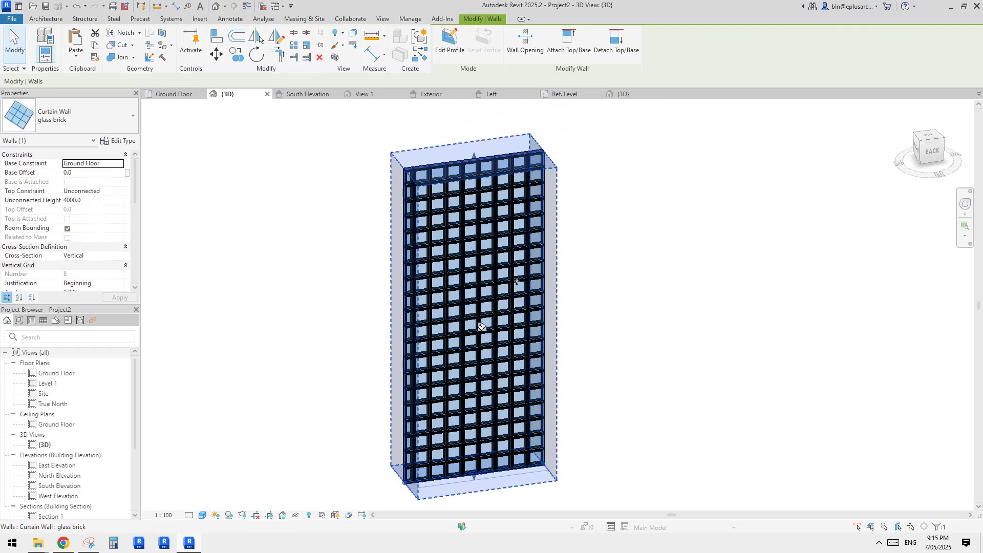
drag(483, 326, 630, 301)
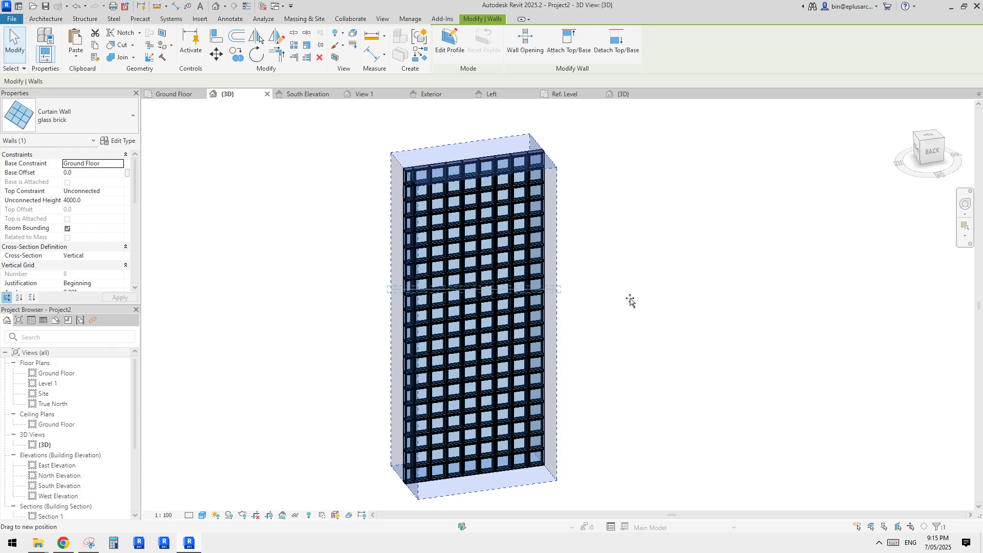
scroll(567, 309, up, 3)
shift+middle_drag(567, 310, 634, 199)
shift+middle_drag(633, 263, 627, 257)
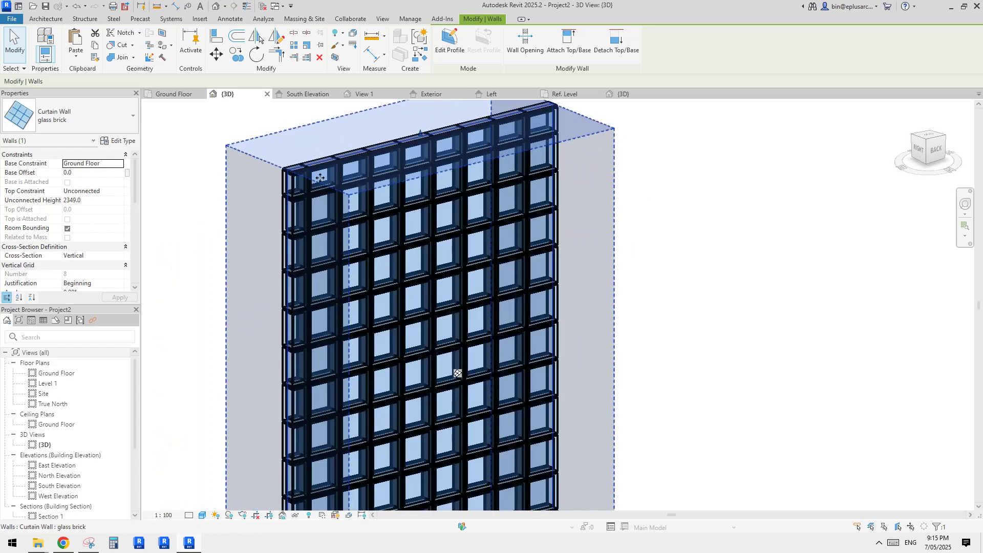
Step: Set the glass brick wall's unconnected height to 2400
middle_drag(458, 374, 537, 412)
scroll(464, 267, down, 1)
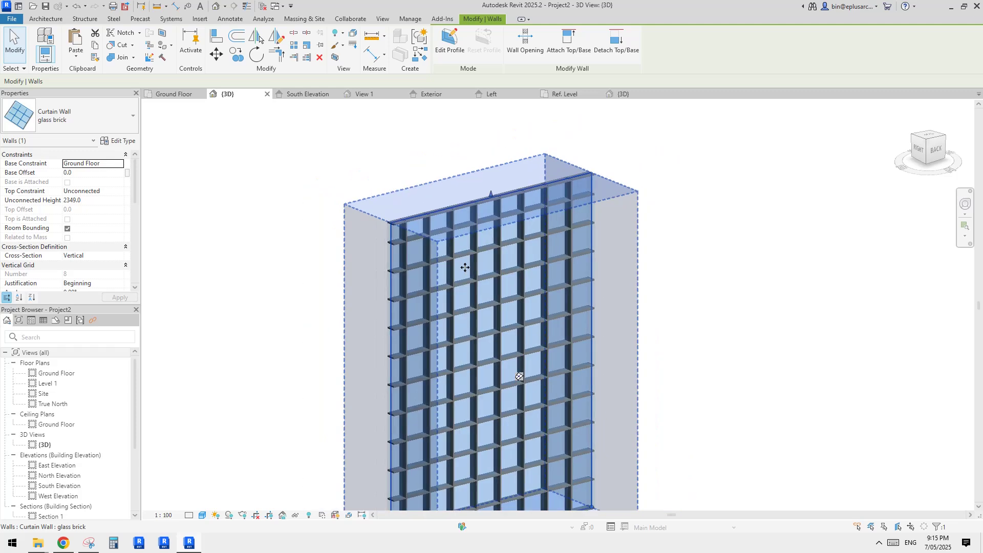
middle_drag(465, 268, 457, 208)
shift+middle_drag(492, 252, 472, 237)
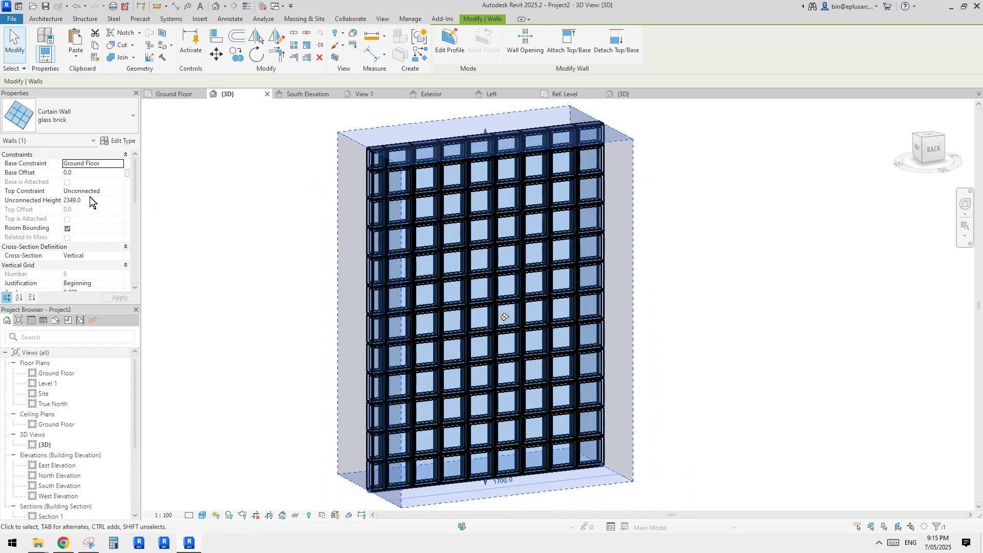
scroll(376, 423, up, 1)
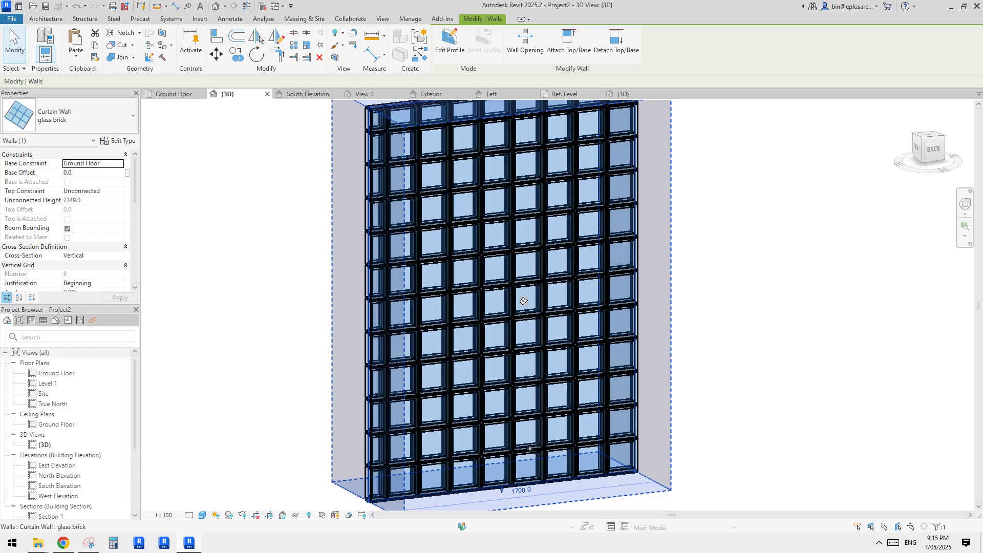
click(101, 201)
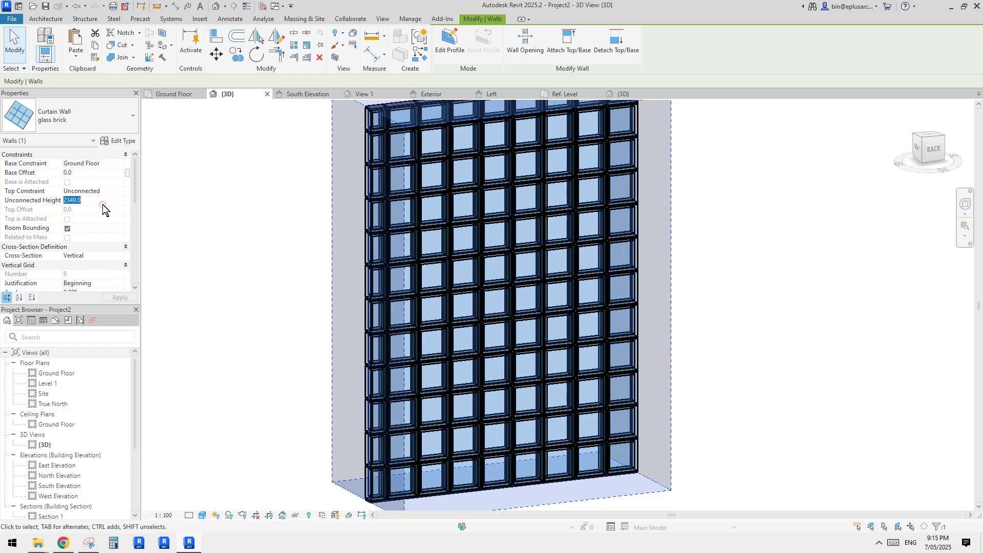
text(2)
key(Return)
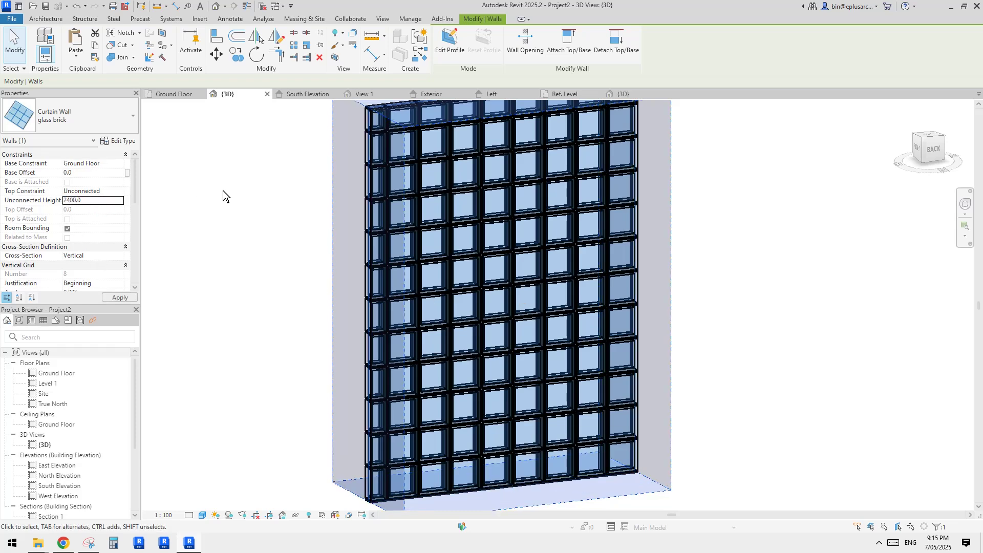
middle_drag(402, 138, 393, 210)
scroll(533, 215, down, 2)
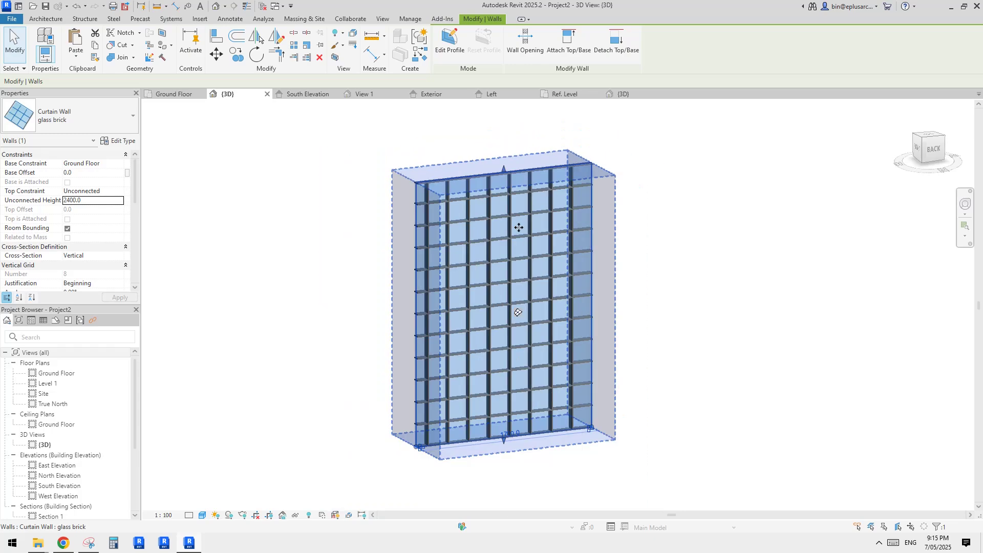
scroll(489, 209, up, 2)
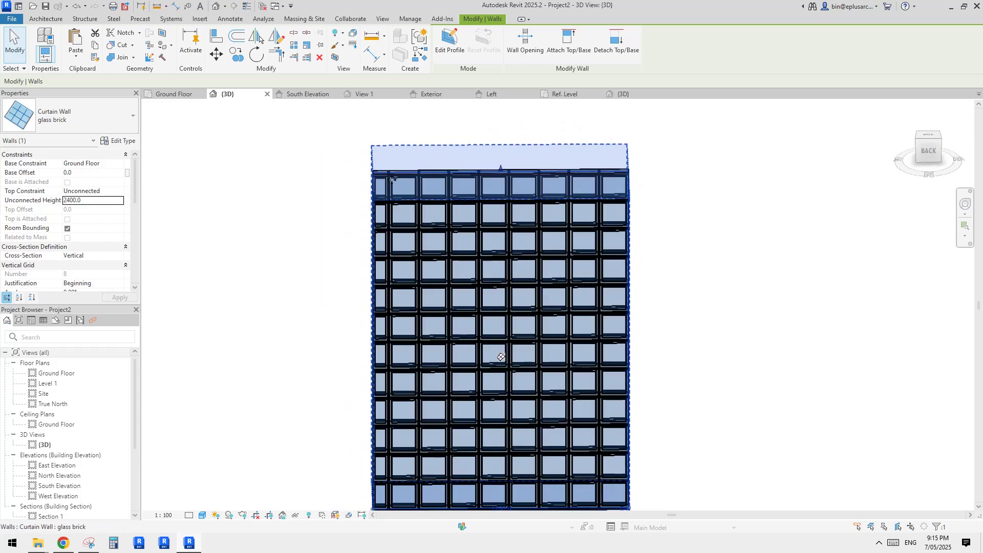
Step: Set the glass brick wall's length to 1800 with its temporary dimension
scroll(501, 357, down, 2)
shift+middle_drag(507, 302, 538, 312)
scroll(520, 440, up, 2)
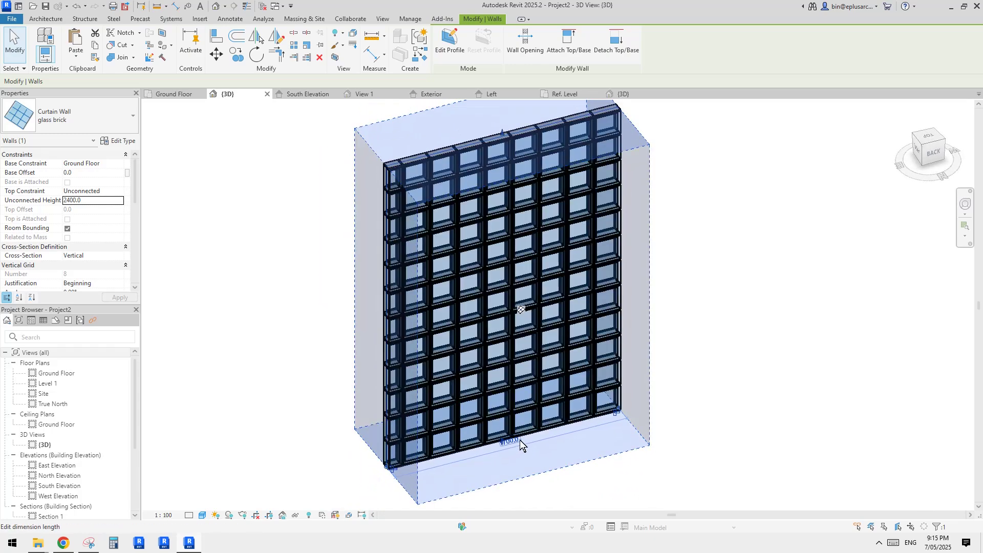
shift+middle_drag(516, 435, 430, 446)
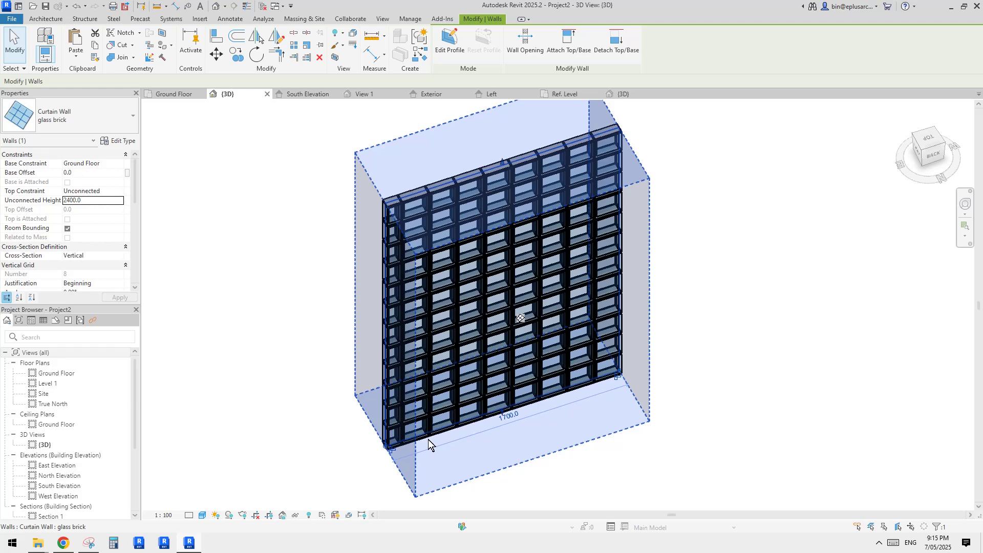
click(512, 417)
text(1800)
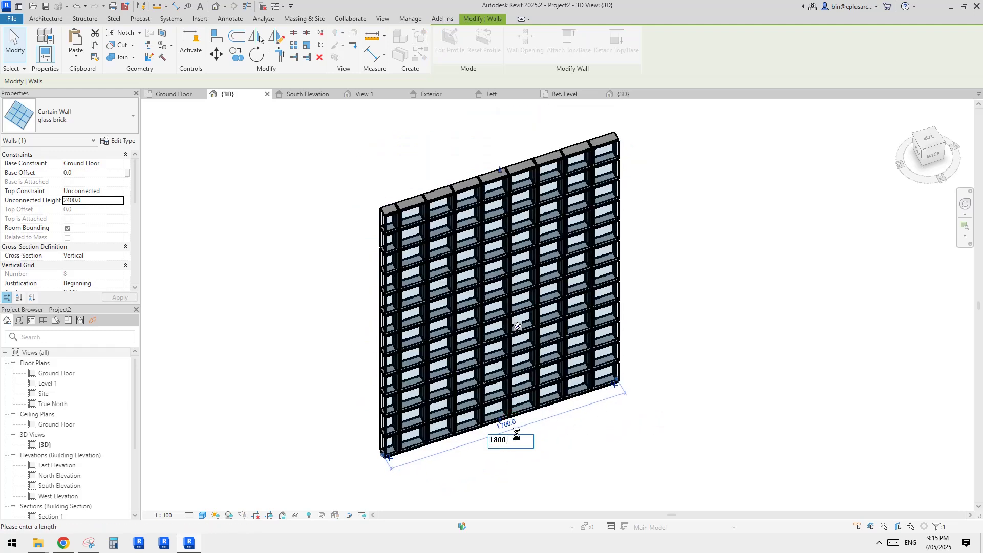
key(Return)
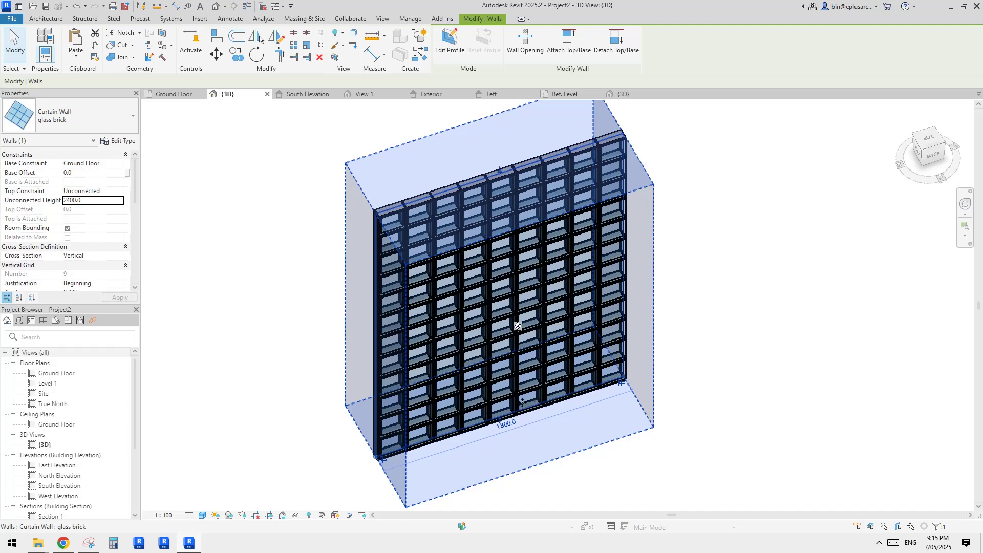
key(Escape)
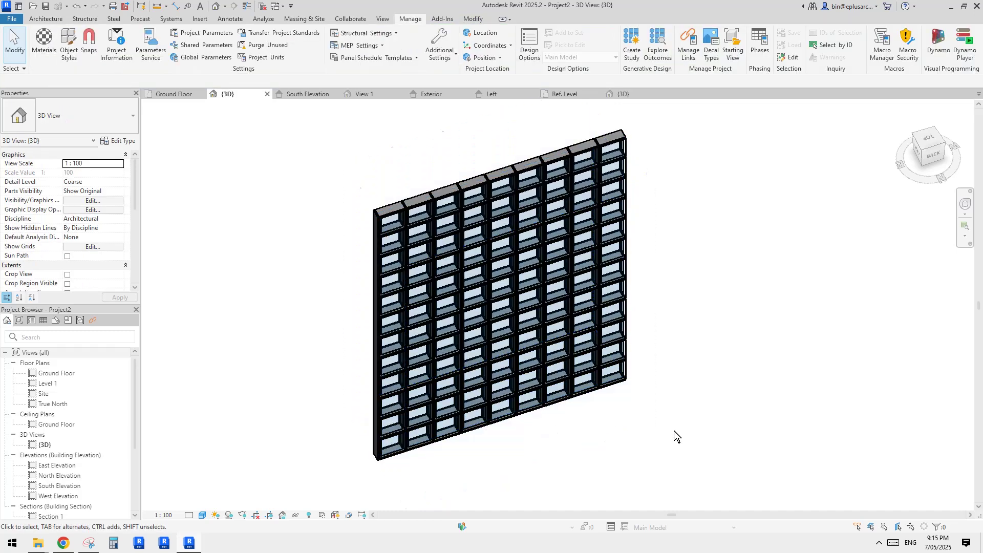
Step: Set the 3D view's scale to 1 : 20
shift+middle_drag(676, 434, 509, 390)
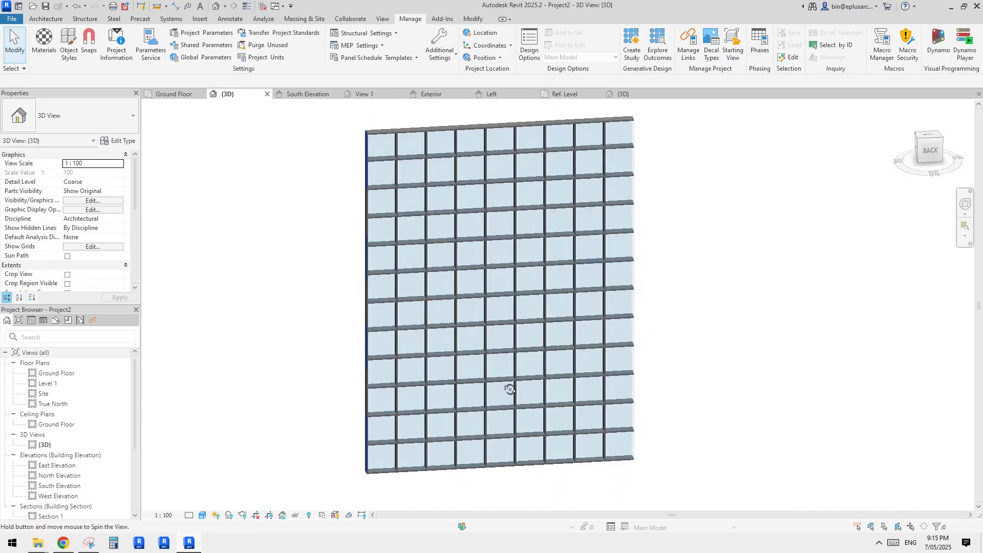
scroll(362, 472, up, 5)
click(404, 454)
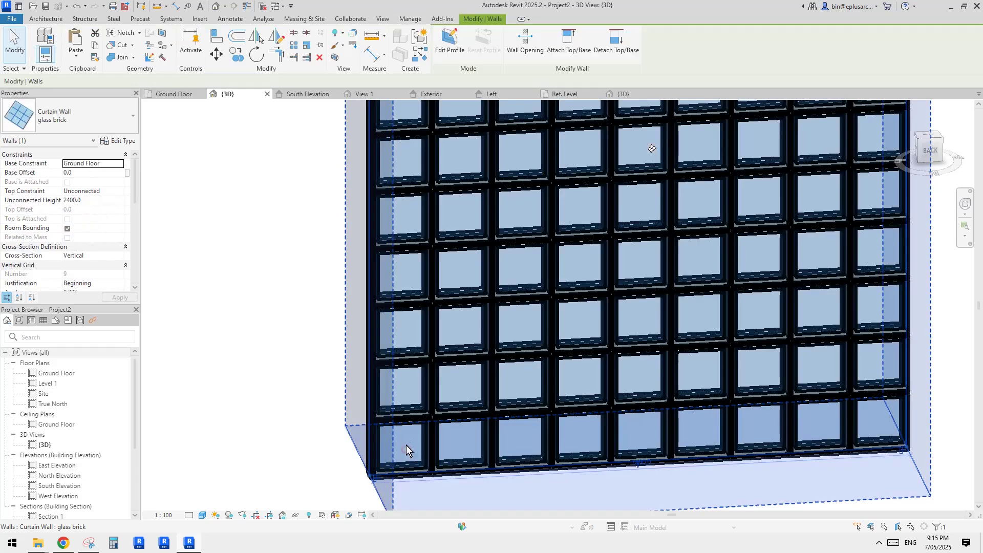
scroll(351, 384, up, 5)
key(Escape)
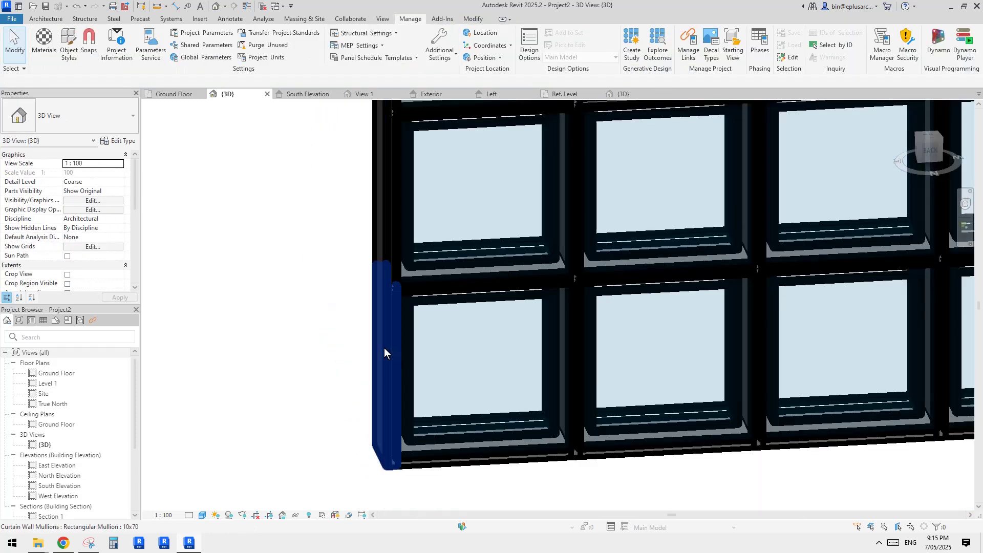
scroll(384, 348, down, 3)
click(163, 515)
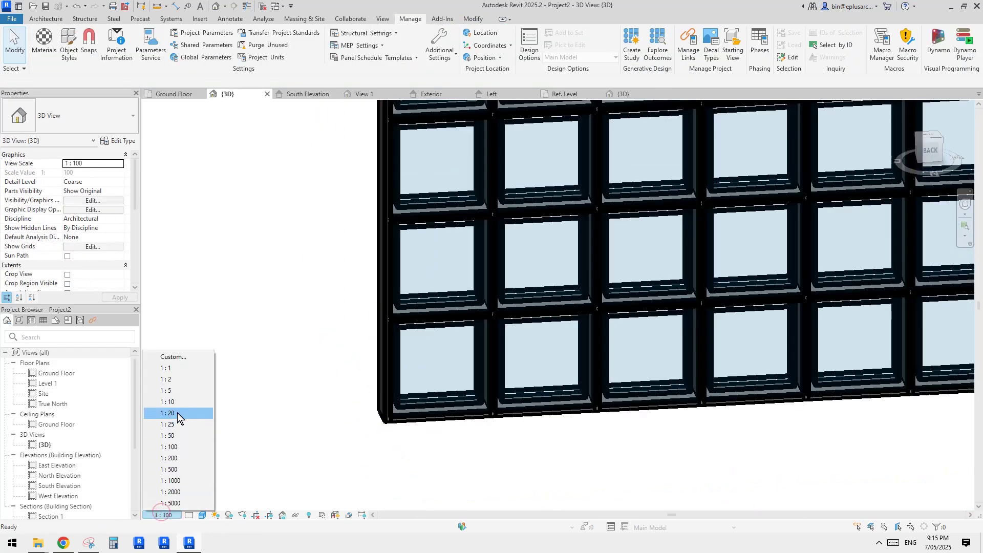
click(174, 413)
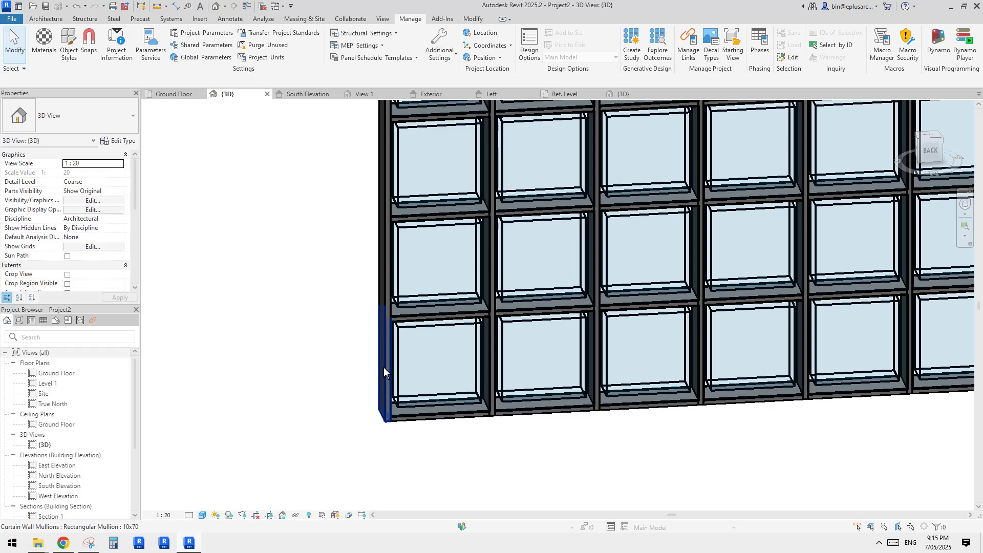
Step: Check the mullion settings of the glass brick type and inspect the 10x70 vertical mullion at the wall's end
click(438, 363)
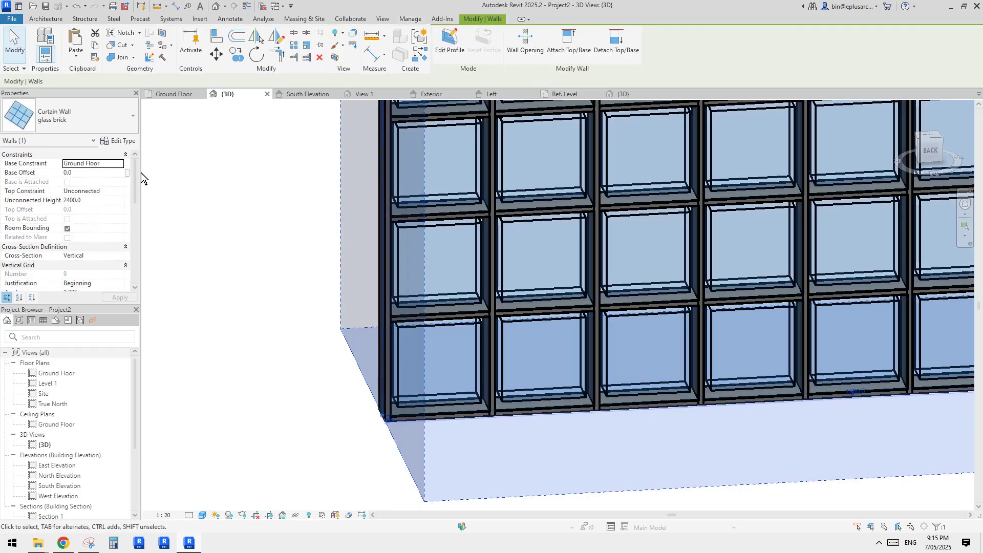
click(122, 140)
scroll(637, 338, down, 3)
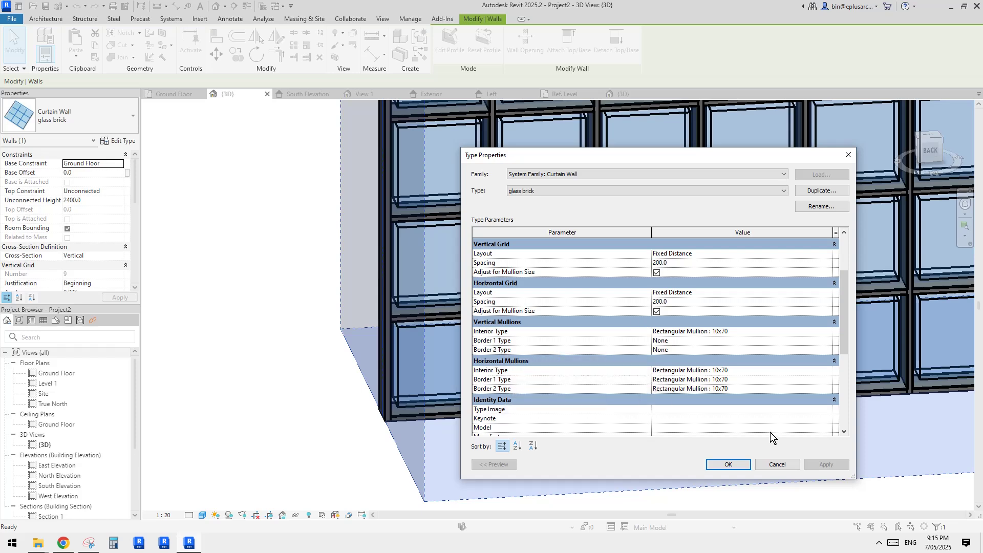
click(740, 464)
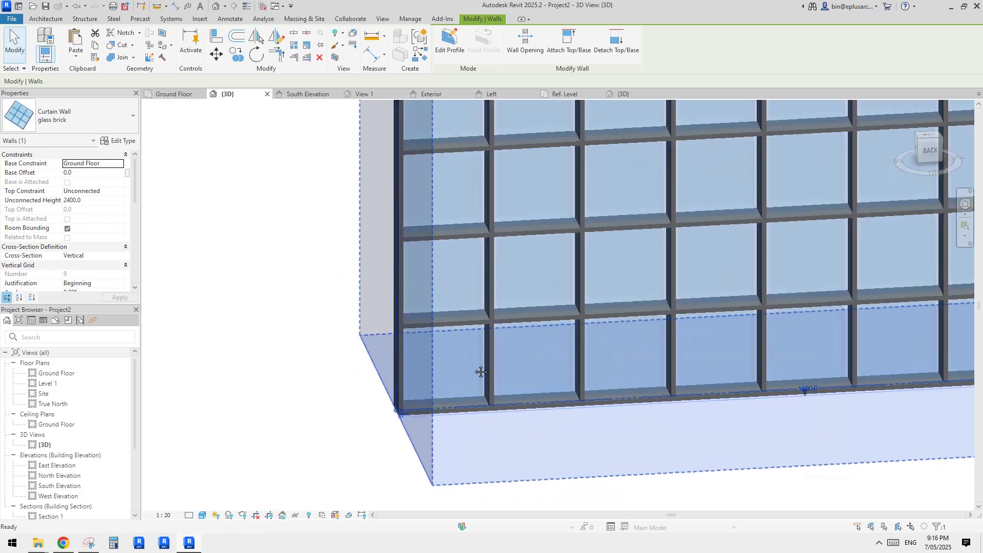
key(Escape)
click(399, 351)
scroll(451, 345, down, 2)
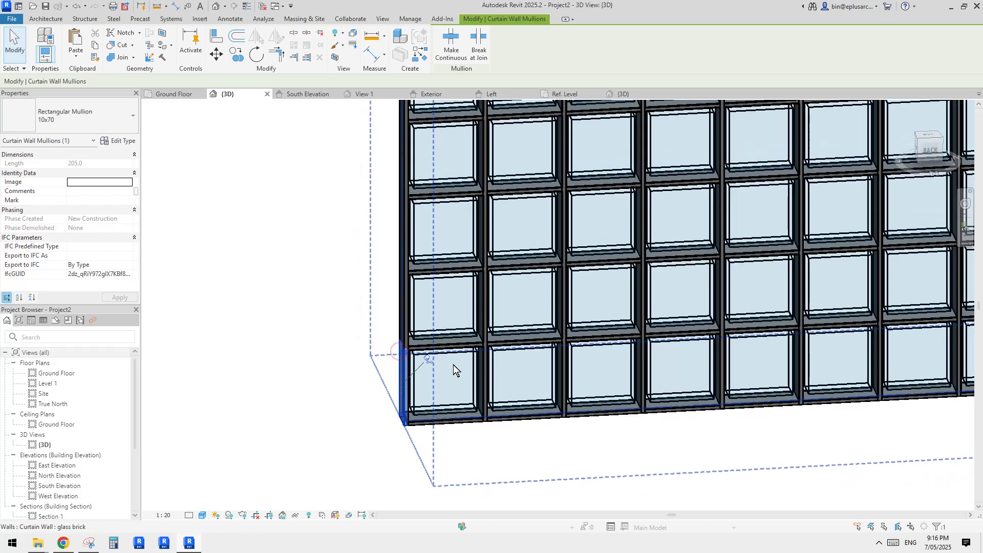
mouse_move(454, 369)
middle_down()
mouse_move(437, 369)
mouse_move(471, 378)
middle_up()
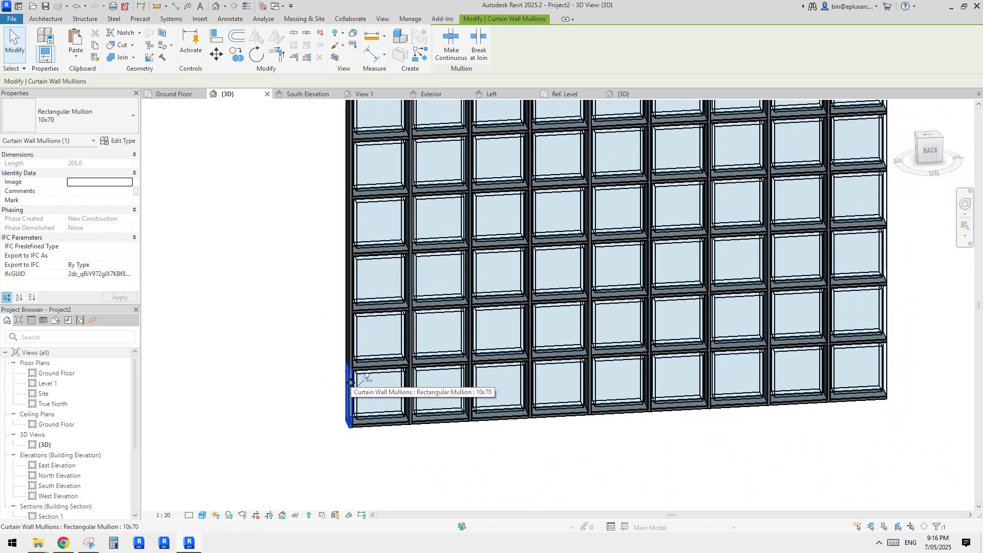
shift+middle_drag(835, 371, 687, 333)
shift+middle_drag(617, 339, 758, 343)
key(Escape)
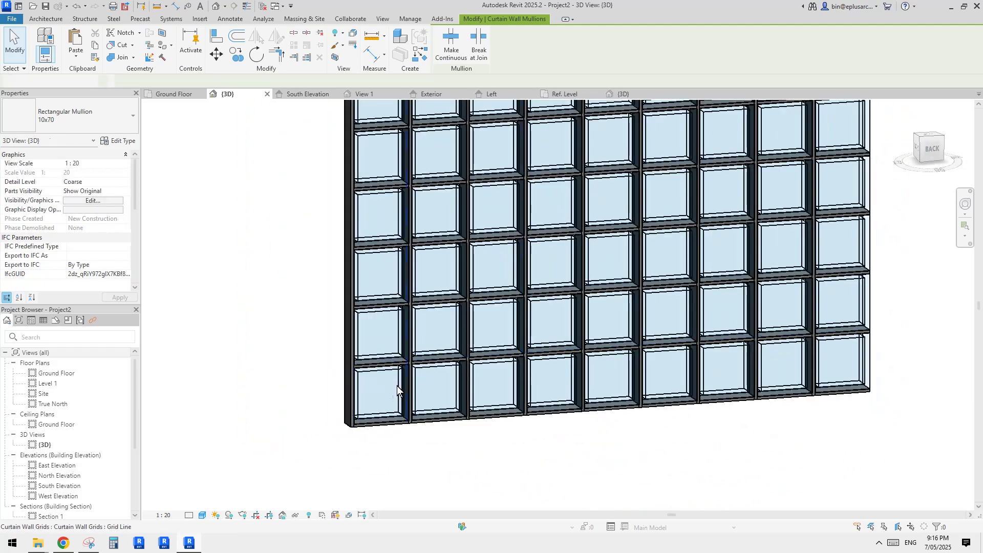
Step: Set the glass brick wall's length to 1790 with its temporary dimension
click(380, 390)
click(617, 397)
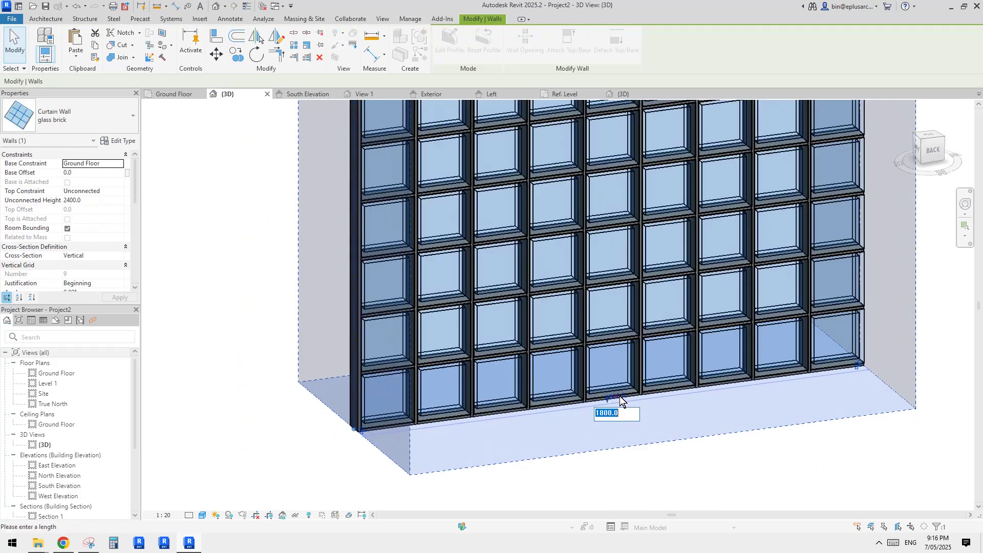
text(1790)
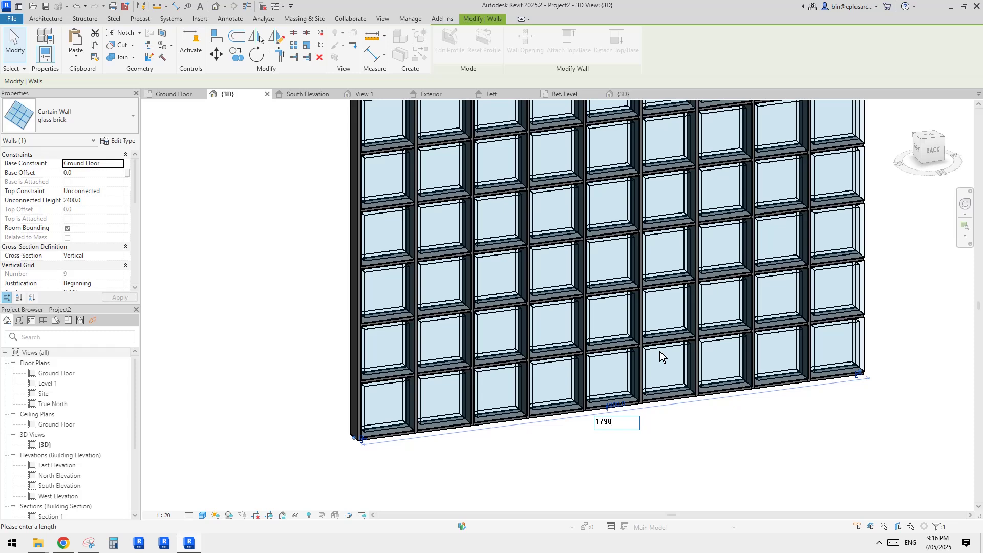
key(Return)
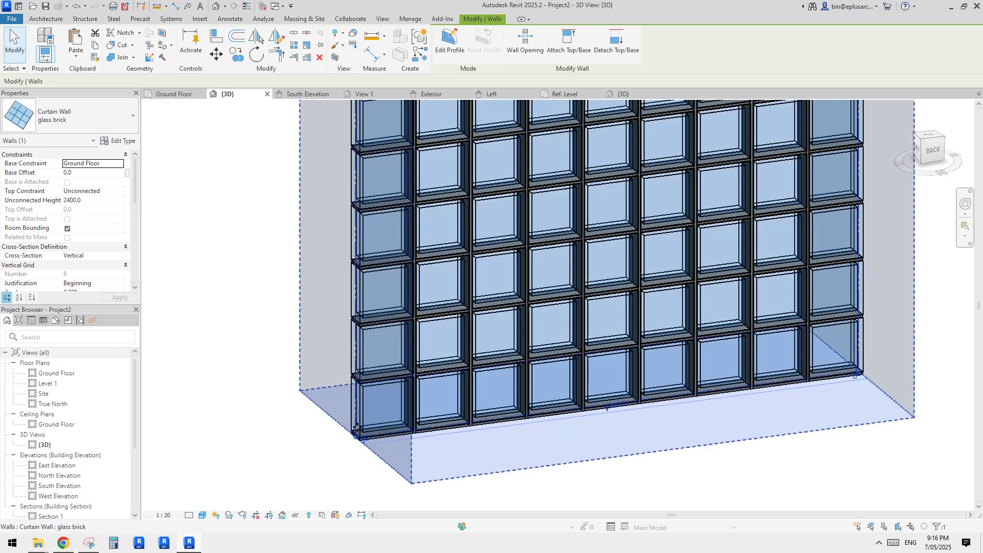
click(683, 435)
shift+middle_drag(683, 435, 630, 380)
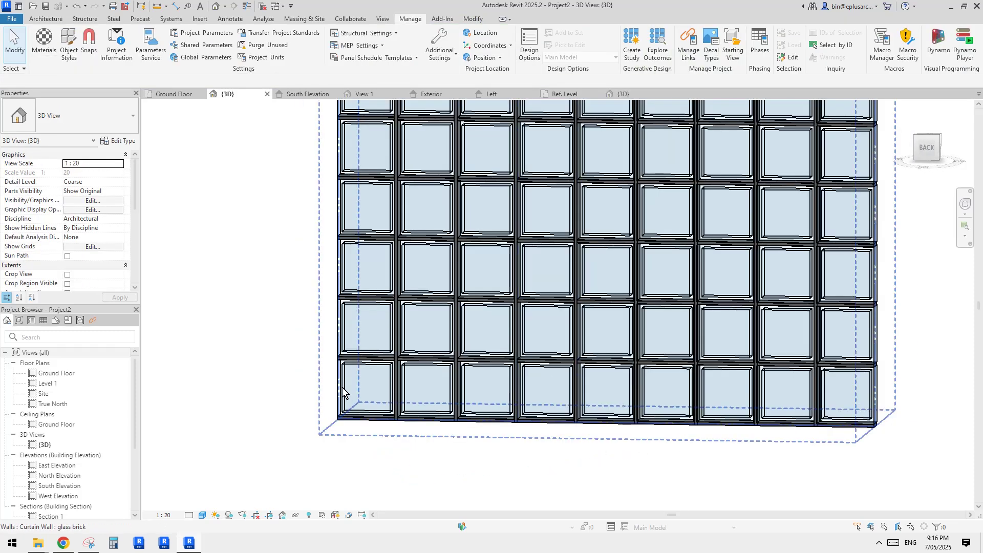
Step: Try an unconnected height of 2390 for the glass brick wall
scroll(548, 385, down, 5)
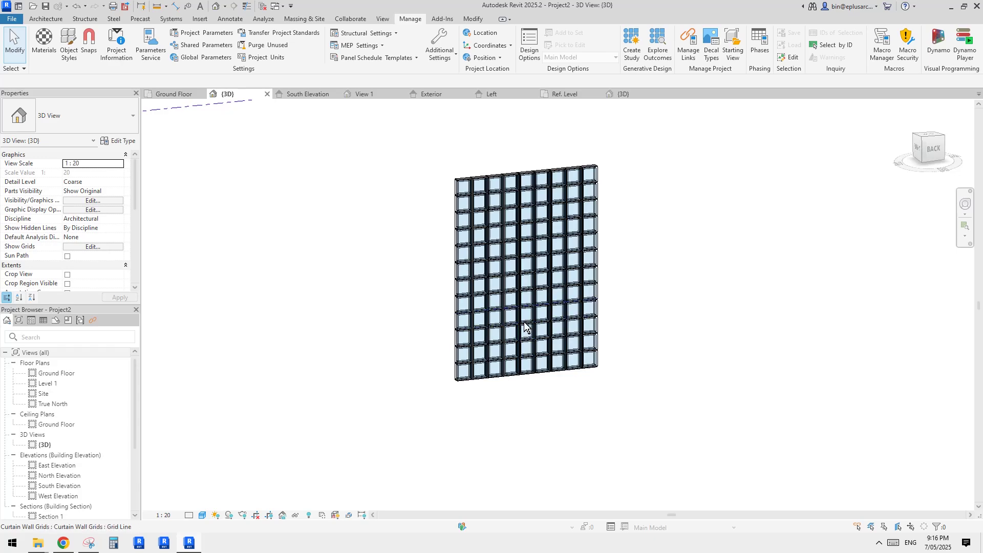
scroll(503, 202, up, 3)
click(569, 346)
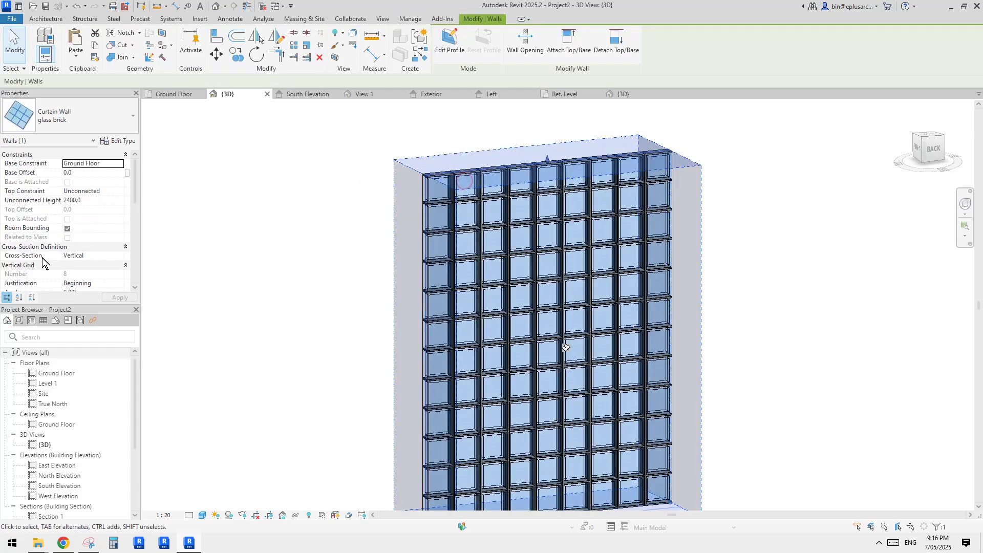
middle_drag(538, 262, 533, 248)
click(98, 199)
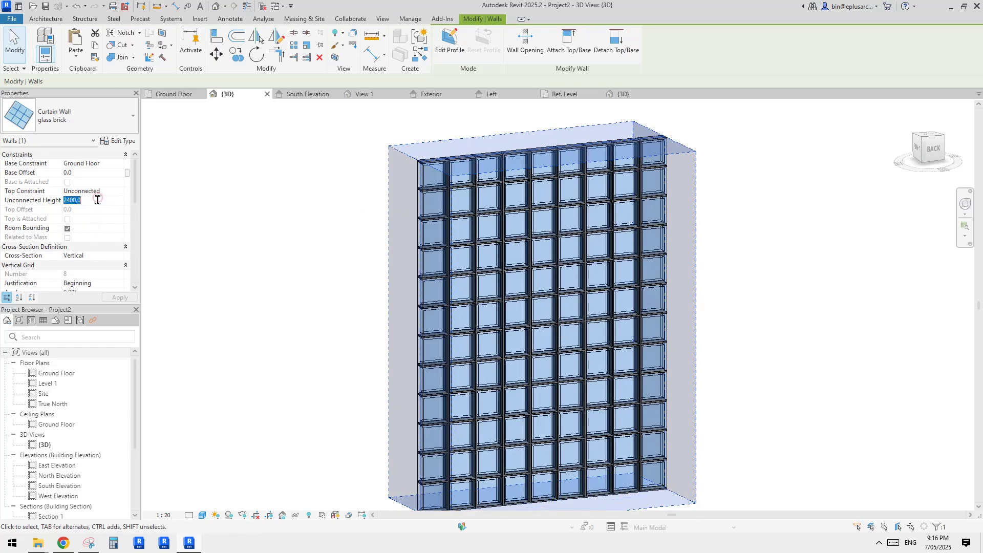
text(239)
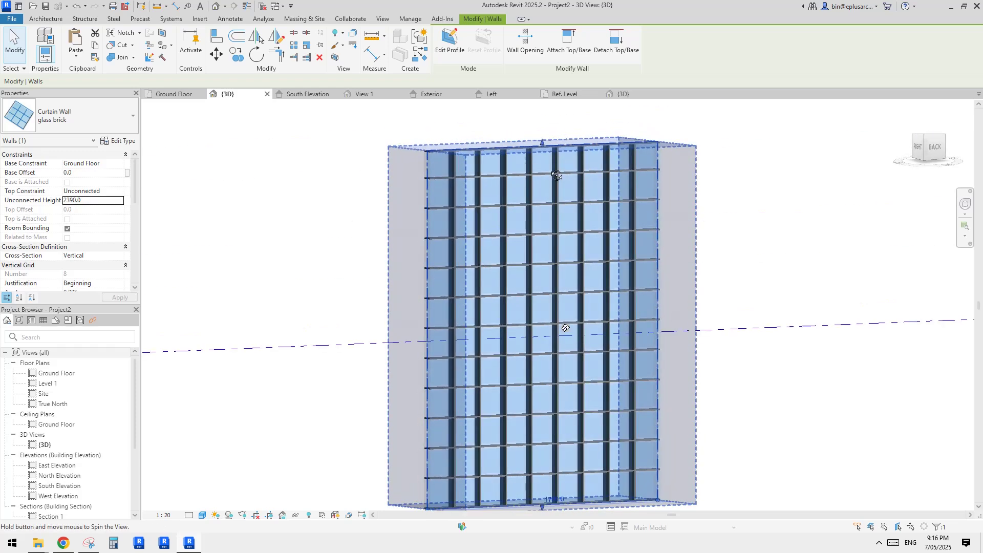
Step: Review the grid spacing and mullion types in the glass brick wall's type properties
click(497, 188)
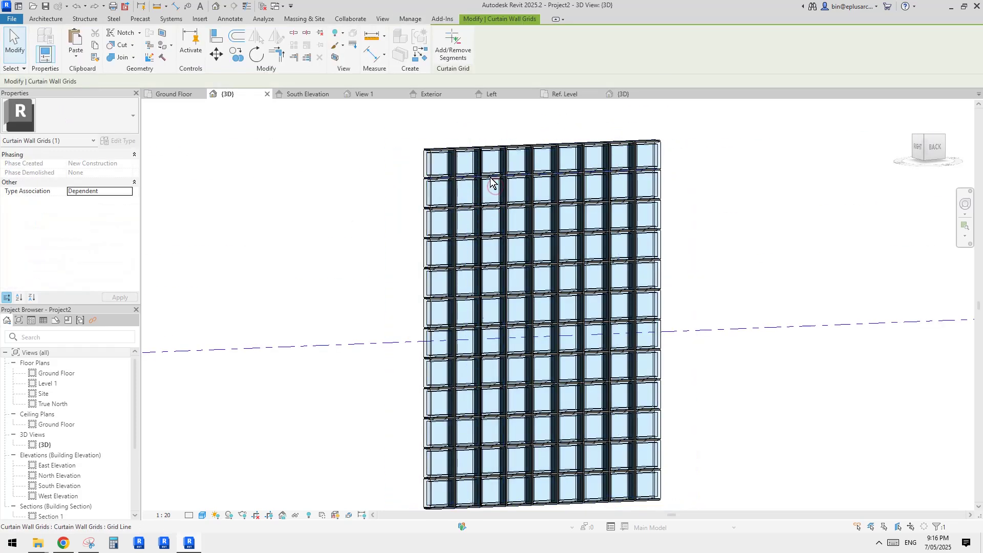
click(565, 327)
click(117, 141)
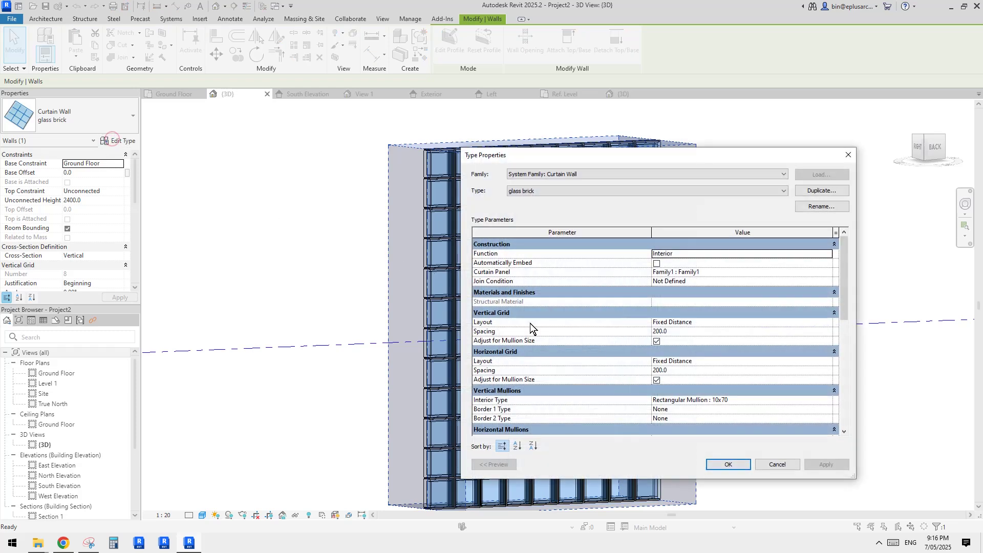
scroll(679, 366, down, 3)
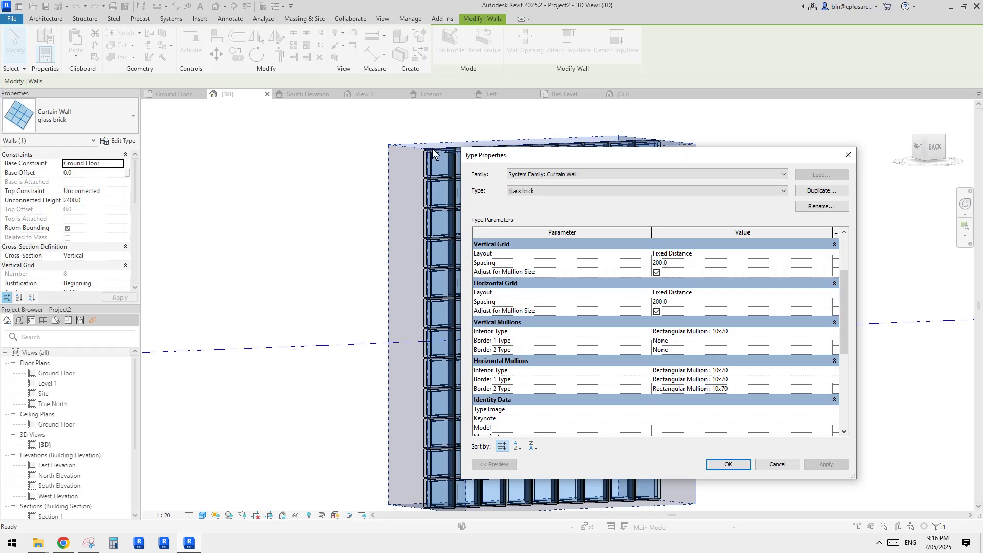
click(850, 160)
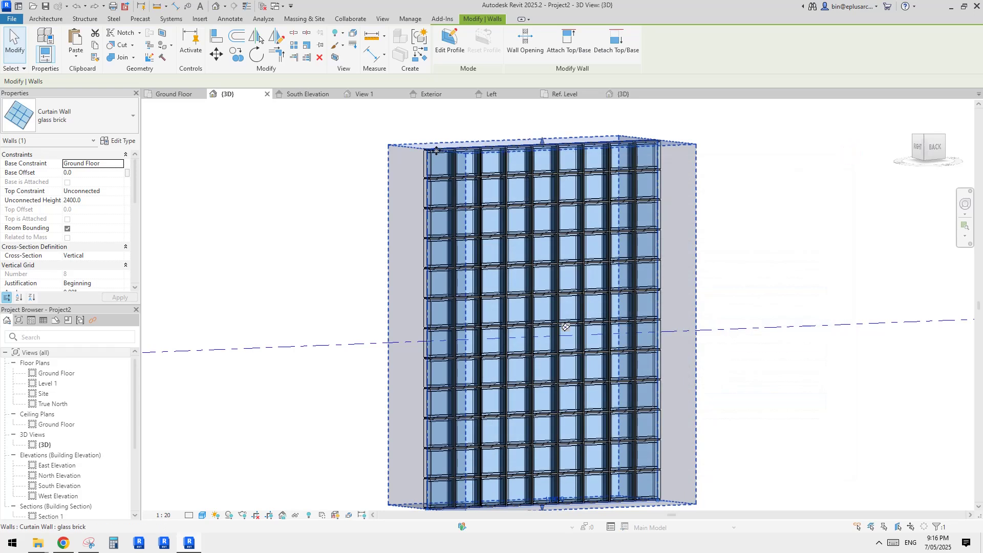
Step: Examine the whole glass brick wall from several angles in 3D
middle_drag(631, 158, 554, 160)
key(Escape)
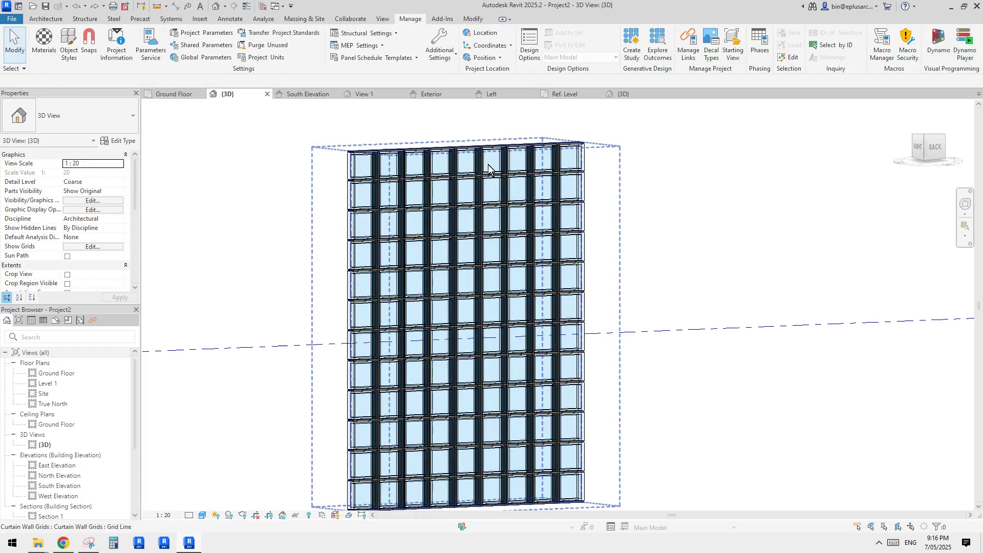
scroll(490, 167, down, 1)
shift+middle_drag(539, 222, 602, 332)
click(604, 327)
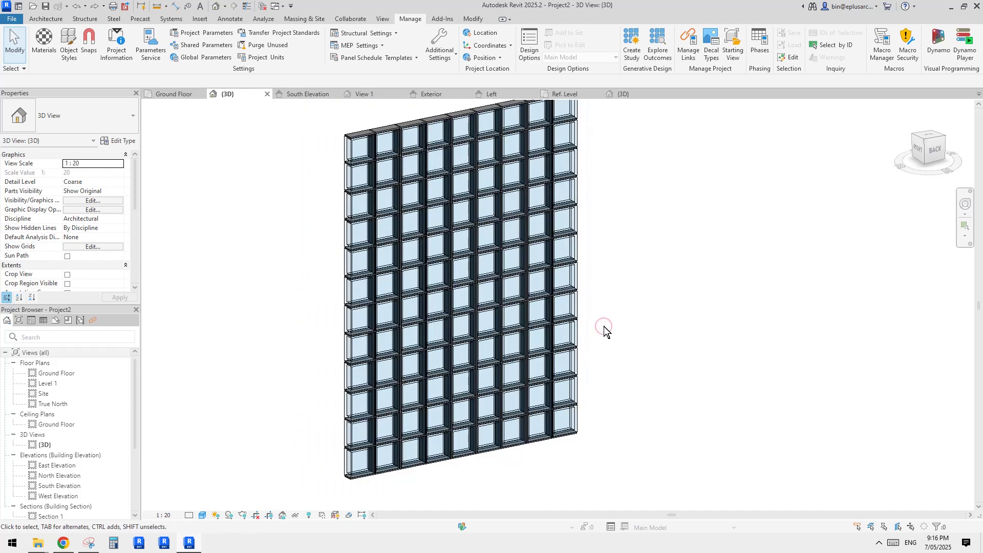
shift+middle_drag(603, 328, 555, 361)
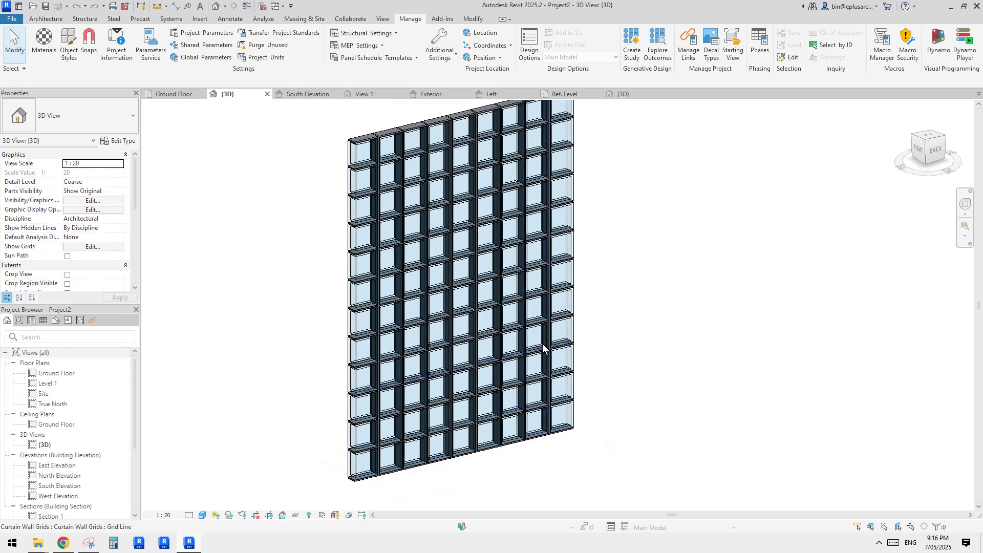
shift+middle_drag(541, 344, 578, 382)
click(637, 328)
scroll(506, 355, up, 1)
scroll(599, 378, up, 1)
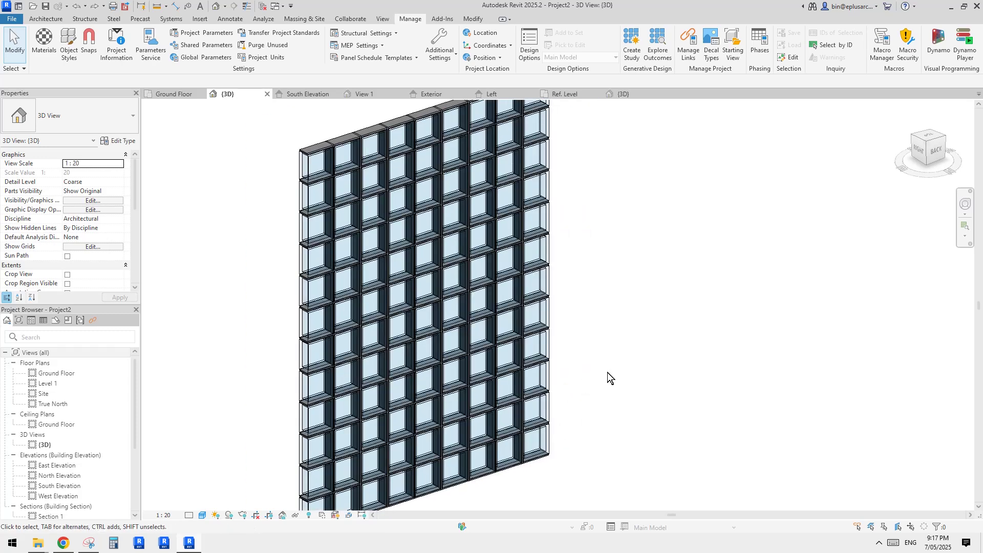